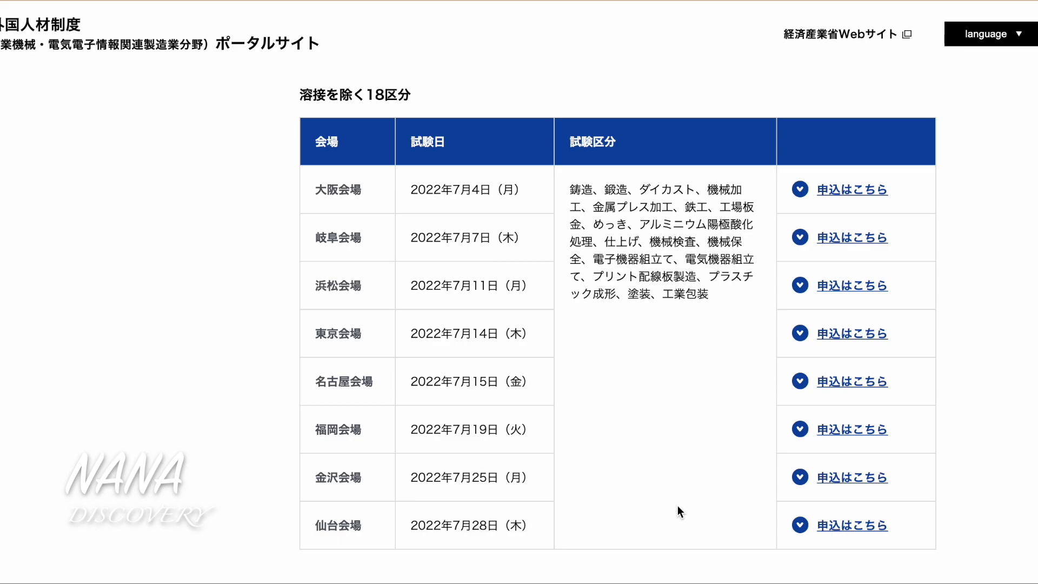
Browse the exam venue list and jump to the Osaka venue's exam details
{"action": "scroll", "coordinate": [246, 309], "scroll_direction": "down", "scroll_amount": 2}
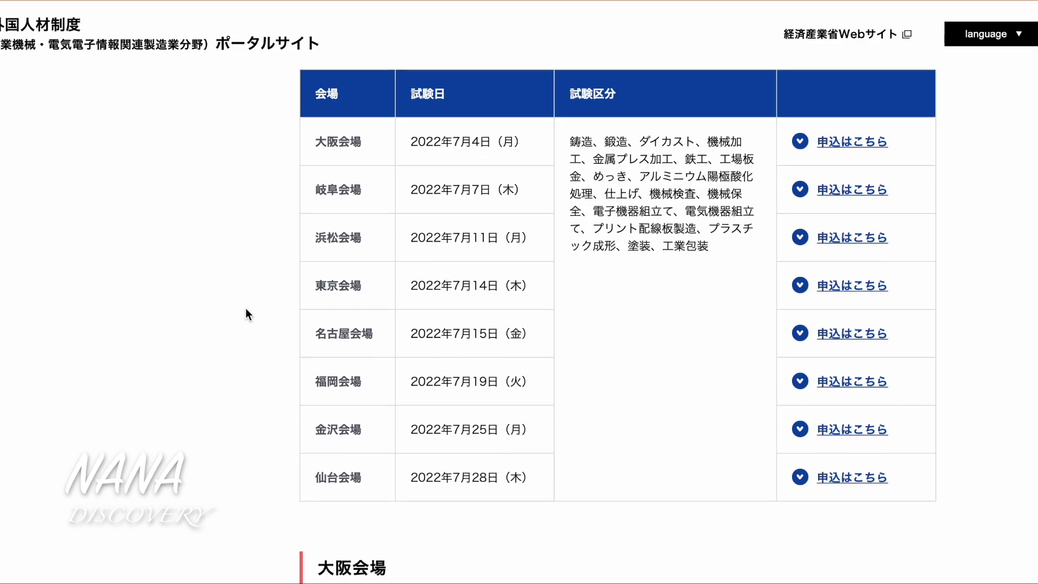
{"action": "scroll", "coordinate": [246, 309], "scroll_direction": "up", "scroll_amount": 8}
{"action": "scroll", "coordinate": [246, 307], "scroll_direction": "up", "scroll_amount": 15}
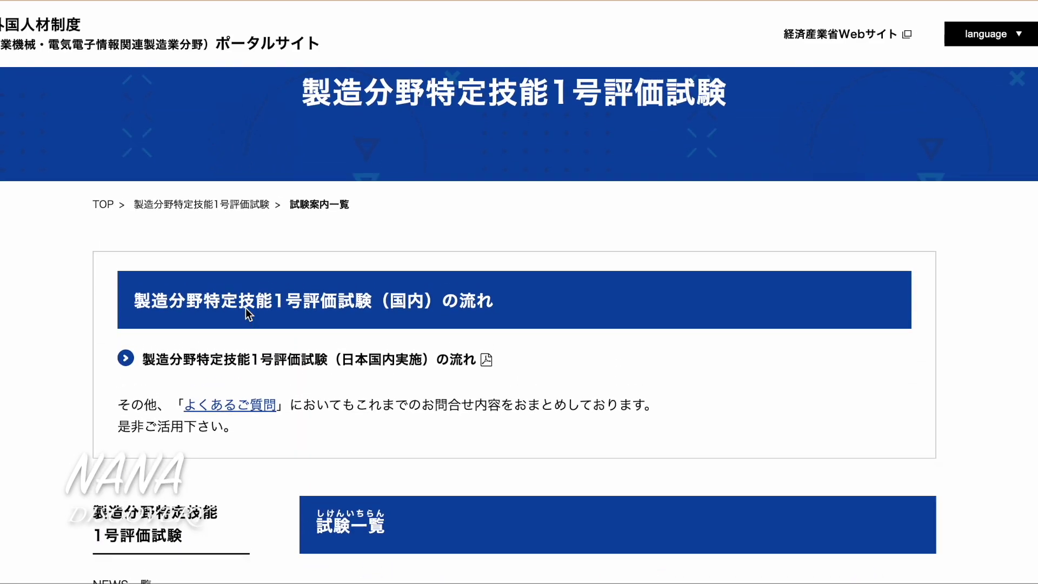
{"action": "scroll", "coordinate": [246, 308], "scroll_direction": "down", "scroll_amount": 20}
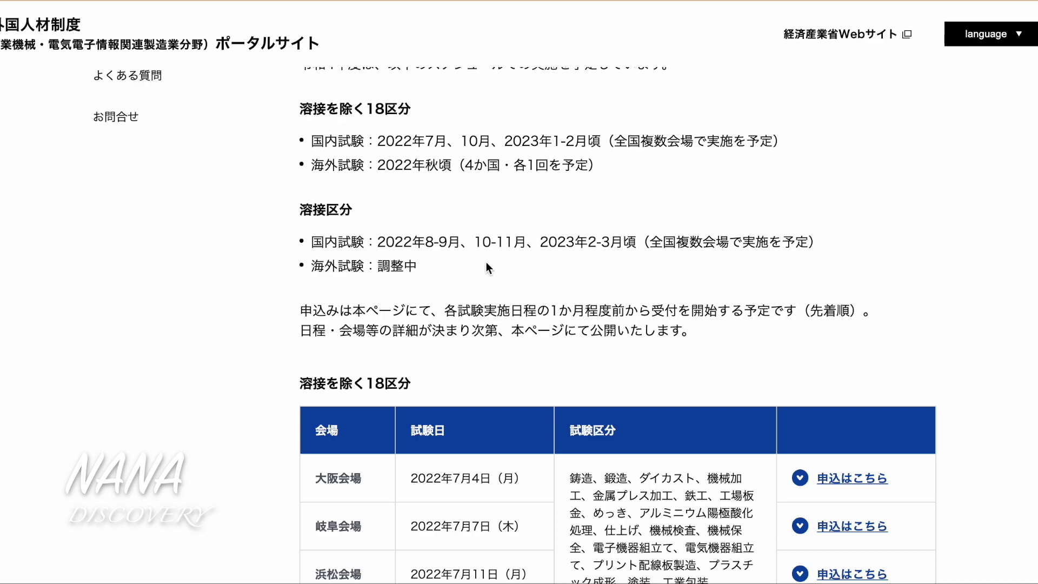
{"action": "scroll", "coordinate": [487, 265], "scroll_direction": "down", "scroll_amount": 6}
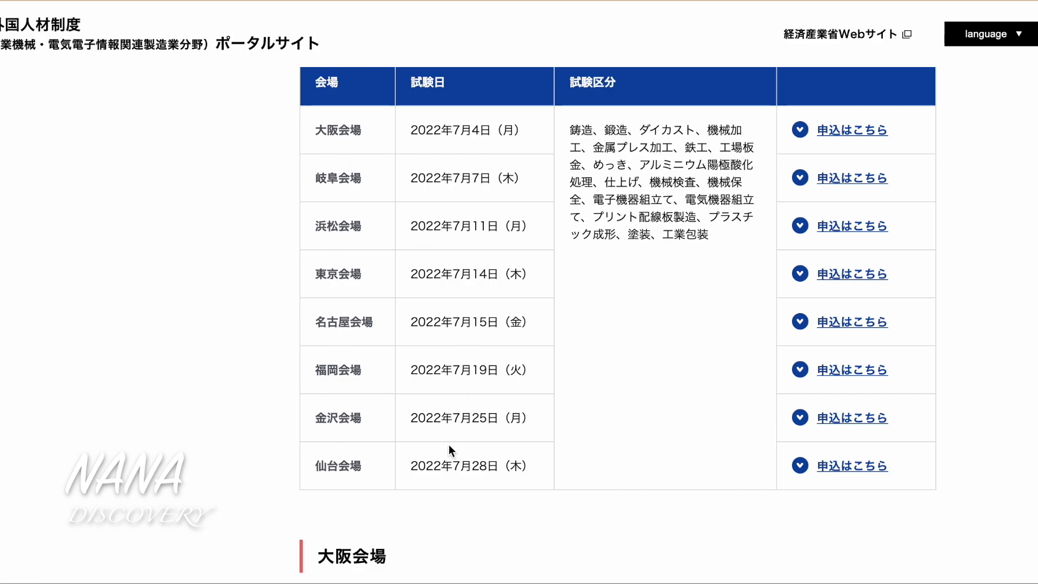
{"action": "scroll", "coordinate": [630, 300], "scroll_direction": "down", "scroll_amount": 15}
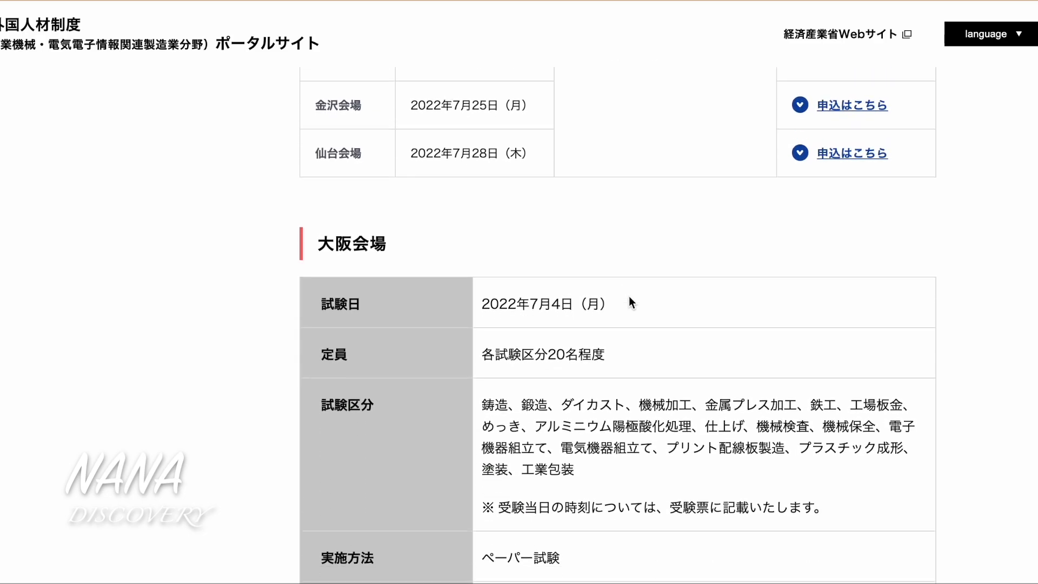
{"action": "scroll", "coordinate": [630, 300], "scroll_direction": "down", "scroll_amount": 2}
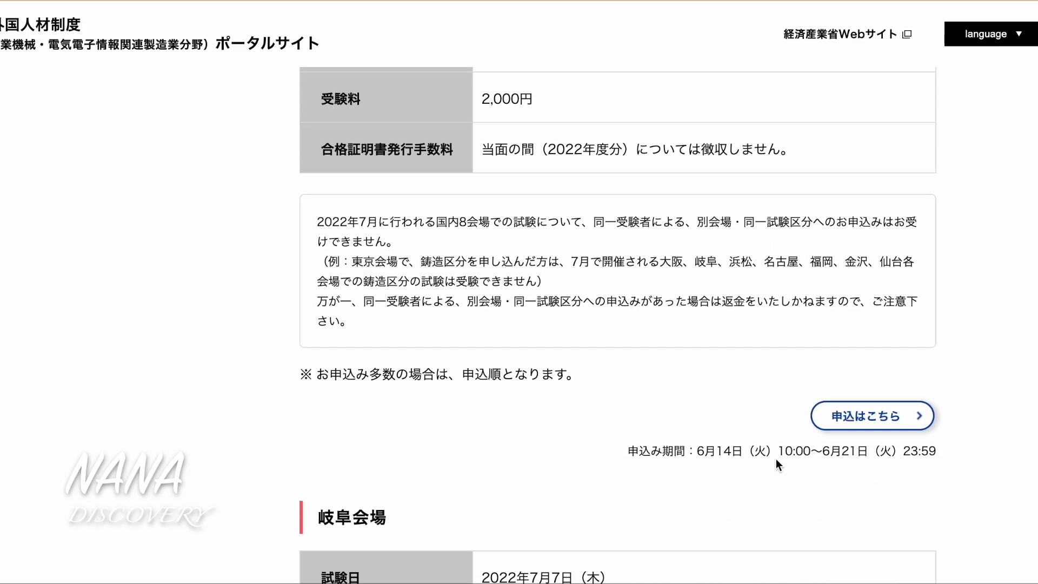
{"action": "scroll", "coordinate": [665, 385], "scroll_direction": "up", "scroll_amount": 18}
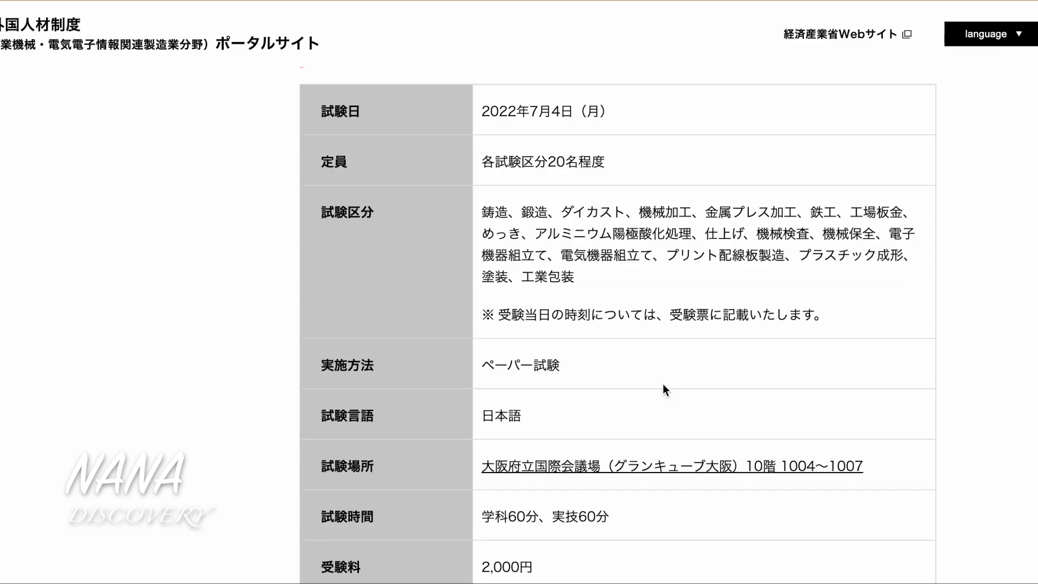
{"action": "scroll", "coordinate": [663, 384], "scroll_direction": "down", "scroll_amount": 3}
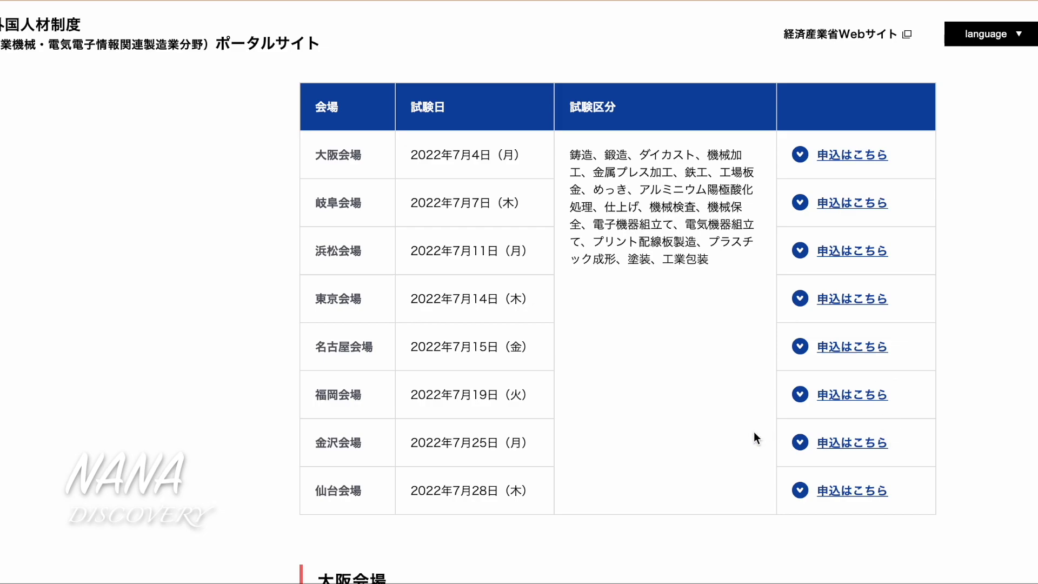
{"action": "left_click", "coordinate": [851, 154]}
Review the 大阪会場 details and start the Osaka exam application with 申込はこちら
{"action": "scroll", "coordinate": [830, 244], "scroll_direction": "down", "scroll_amount": 15}
{"action": "scroll", "coordinate": [829, 244], "scroll_direction": "down", "scroll_amount": 1}
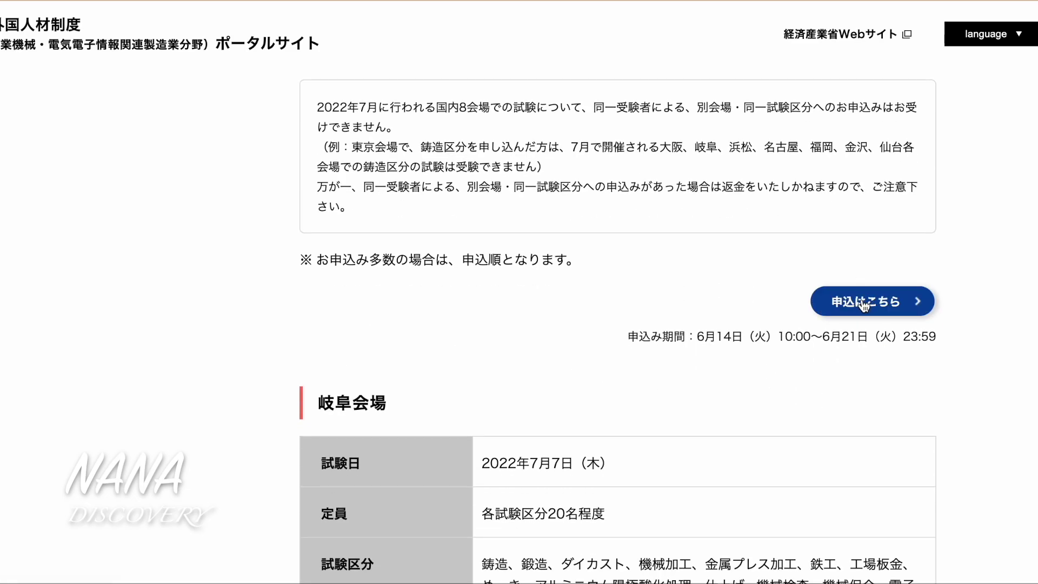
{"action": "scroll", "coordinate": [836, 303], "scroll_direction": "up", "scroll_amount": 1}
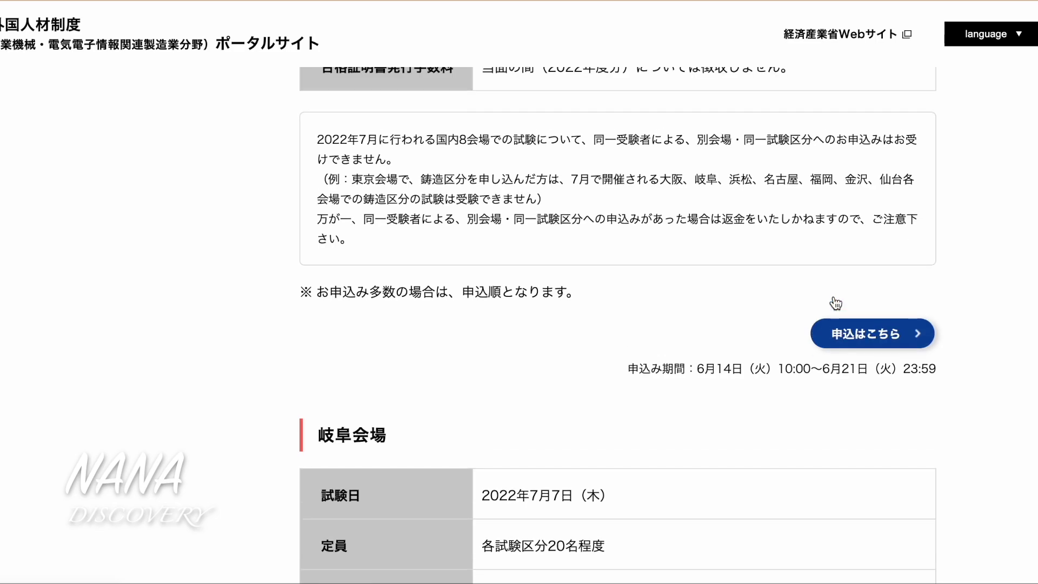
{"action": "scroll", "coordinate": [835, 298], "scroll_direction": "up", "scroll_amount": 20}
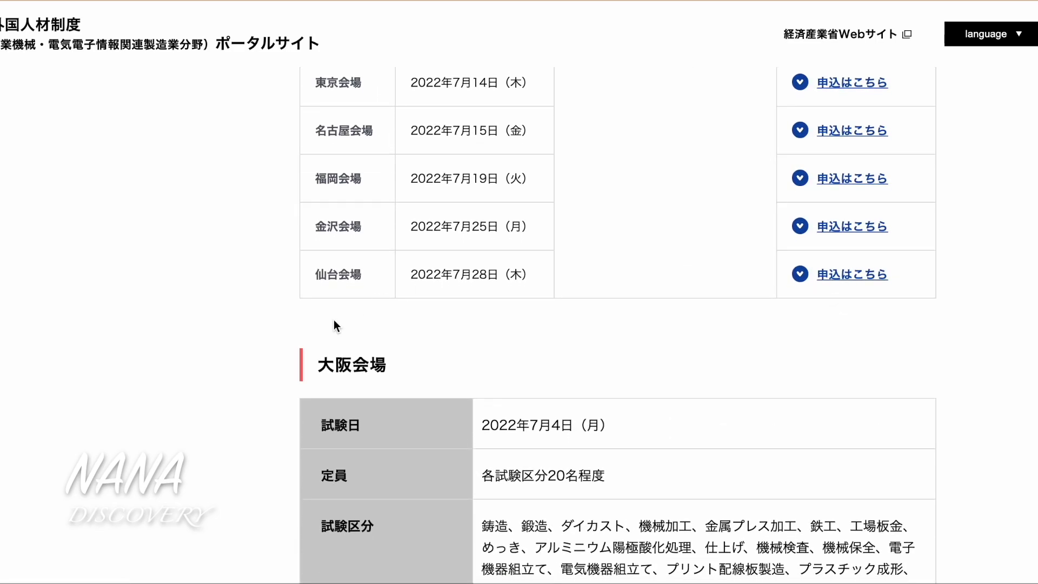
{"action": "scroll", "coordinate": [472, 402], "scroll_direction": "down", "scroll_amount": 20}
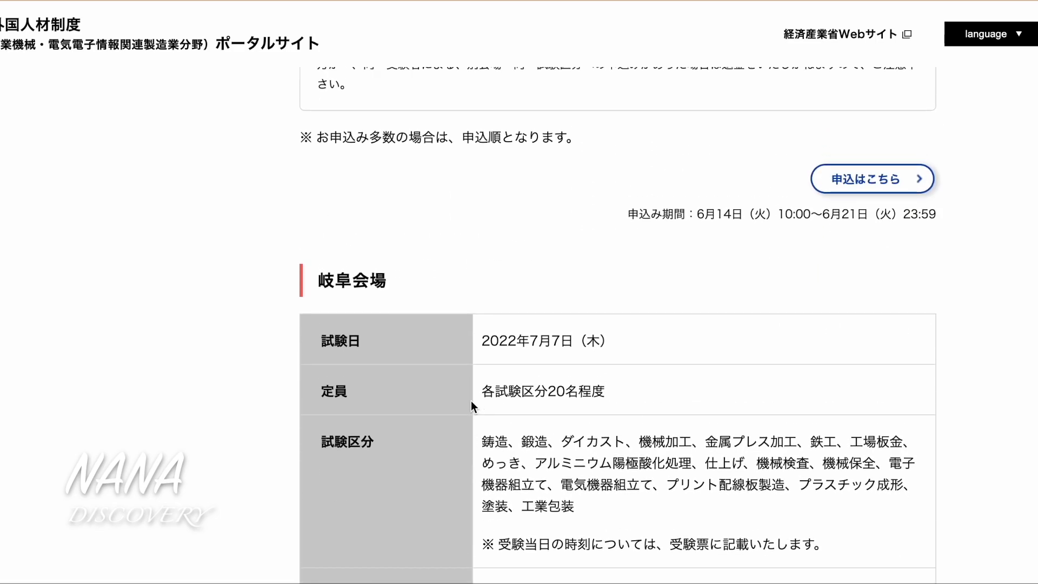
{"action": "left_click", "coordinate": [847, 183]}
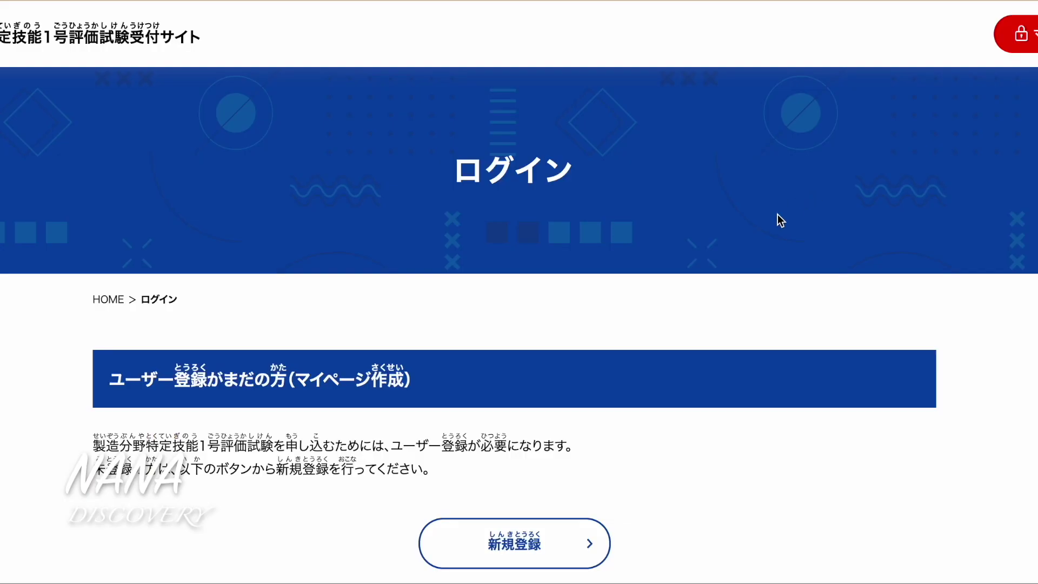
Dismiss the saved-password suggestion and choose 新規登録 on the login page
{"action": "scroll", "coordinate": [650, 363], "scroll_direction": "down", "scroll_amount": 6}
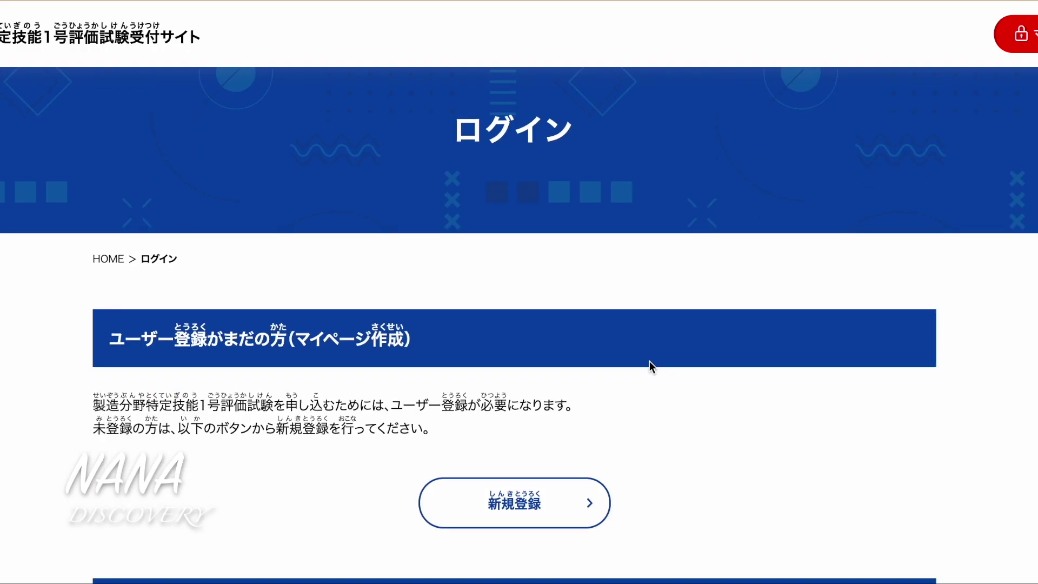
{"action": "scroll", "coordinate": [650, 368], "scroll_direction": "up", "scroll_amount": 2}
{"action": "scroll", "coordinate": [545, 216], "scroll_direction": "up", "scroll_amount": 1}
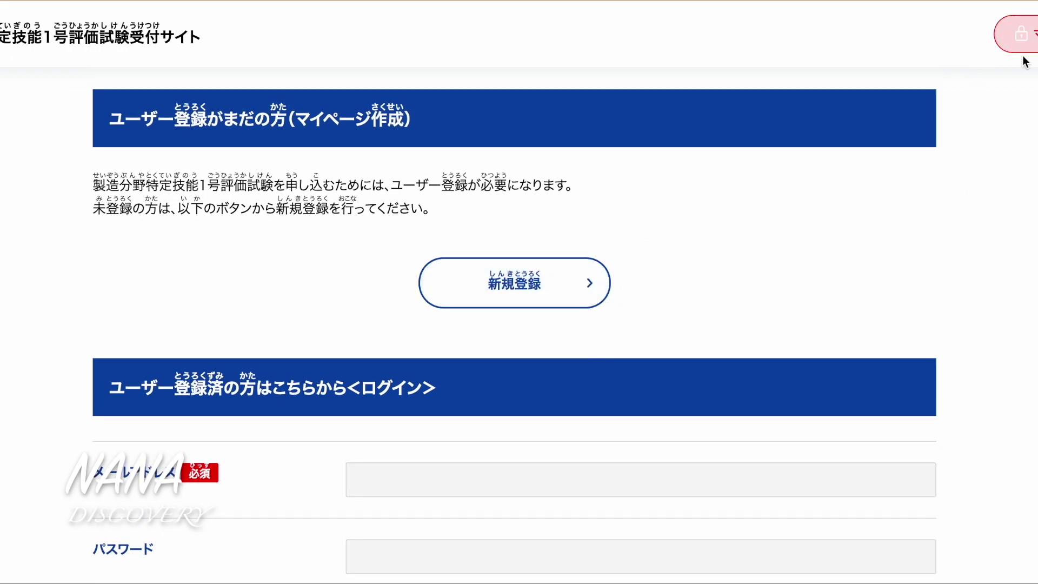
{"action": "scroll", "coordinate": [909, 292], "scroll_direction": "down", "scroll_amount": 3}
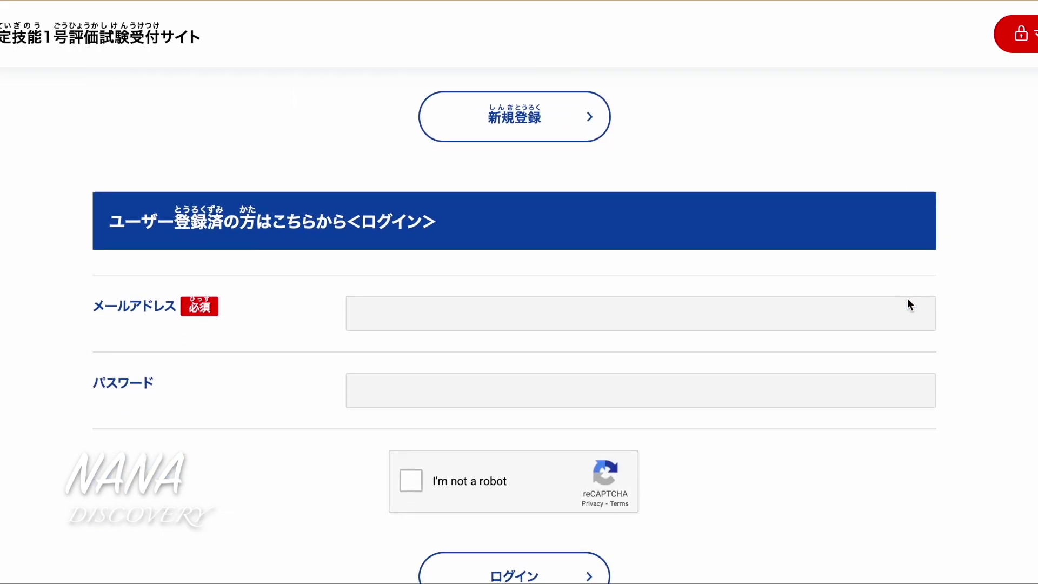
{"action": "left_click", "coordinate": [819, 169]}
{"action": "scroll", "coordinate": [819, 168], "scroll_direction": "up", "scroll_amount": 1}
{"action": "scroll", "coordinate": [741, 195], "scroll_direction": "up", "scroll_amount": 2}
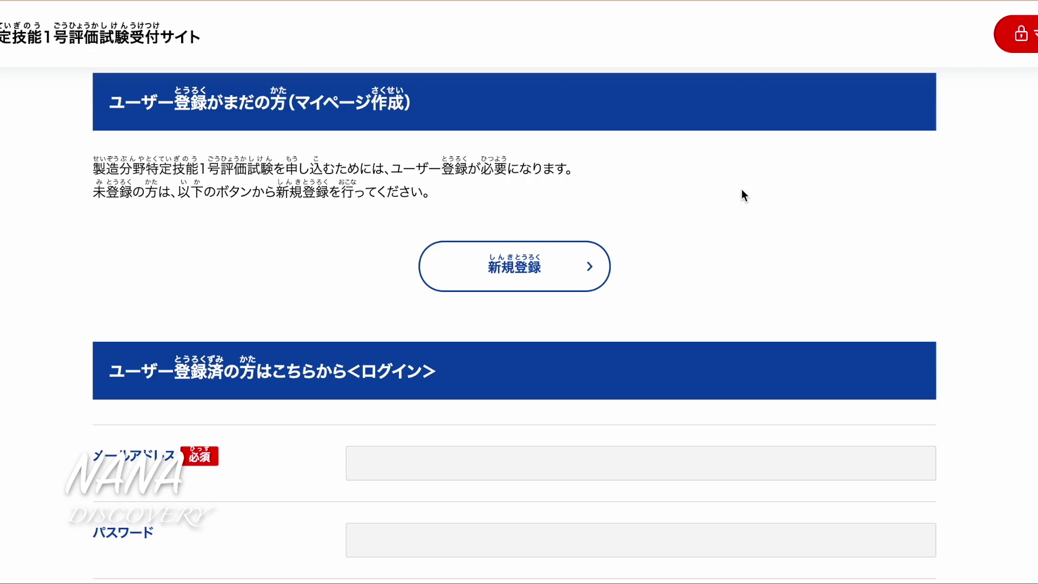
{"action": "left_click", "coordinate": [567, 277]}
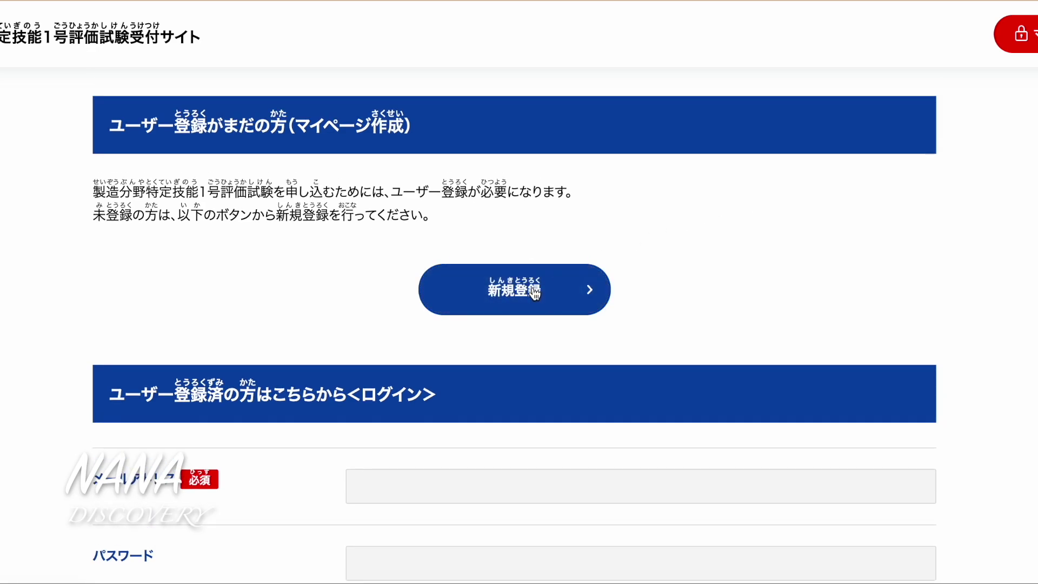
Enter the applicant's surname and given name in English letters in 姓 and 名
{"action": "scroll", "coordinate": [649, 354], "scroll_direction": "down", "scroll_amount": 5}
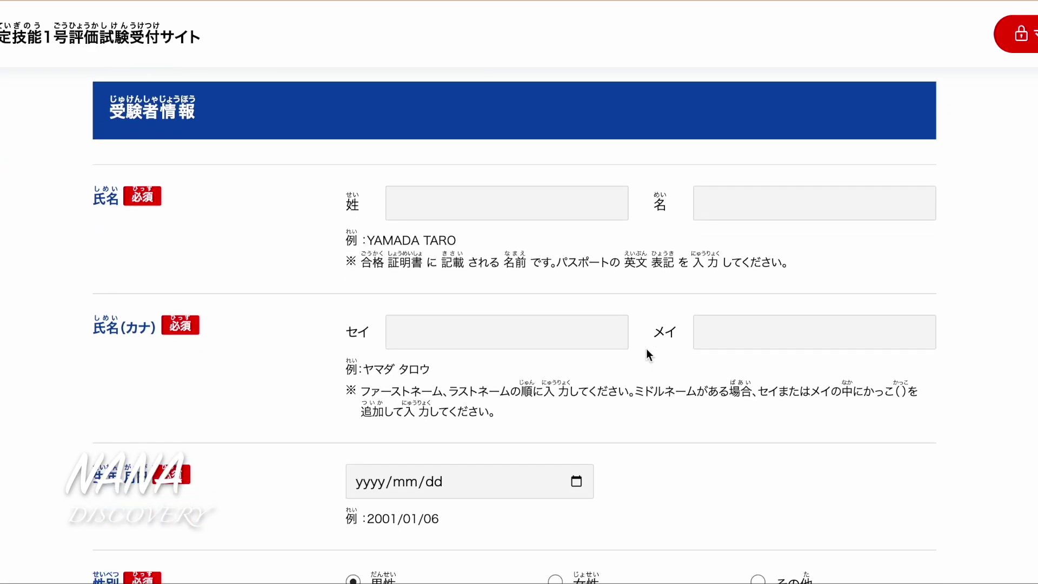
{"action": "left_click", "coordinate": [542, 206]}
{"action": "left_click", "coordinate": [543, 208]}
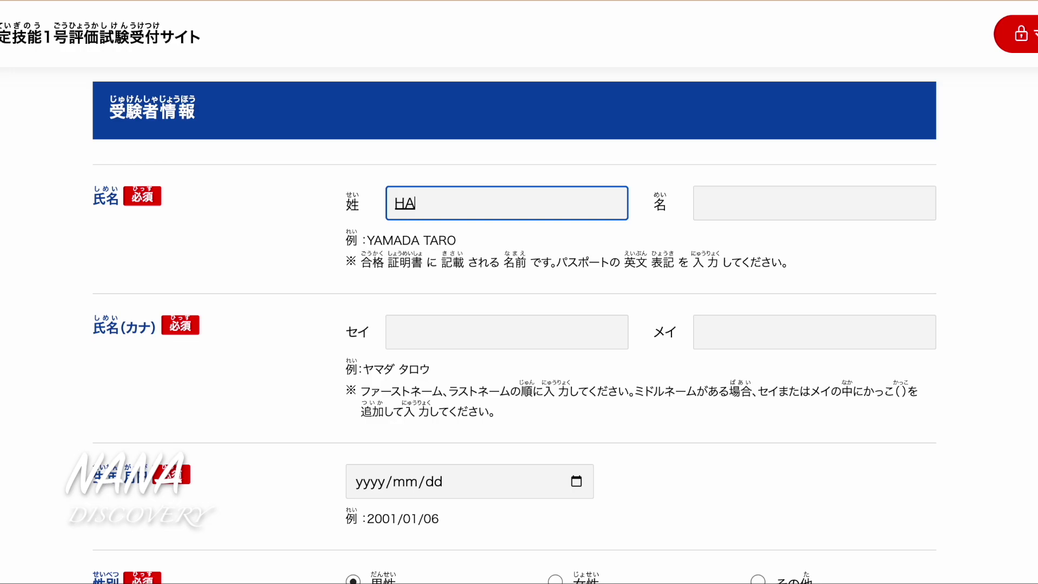
{"action": "key", "text": "Return"}
{"action": "key", "text": "Tab"}
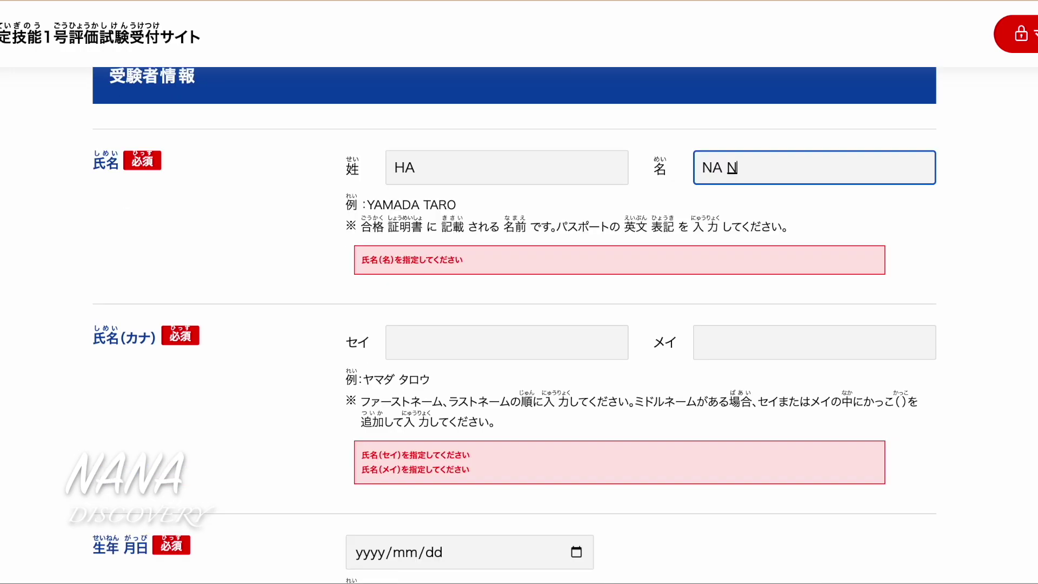
{"action": "left_click", "coordinate": [969, 255]}
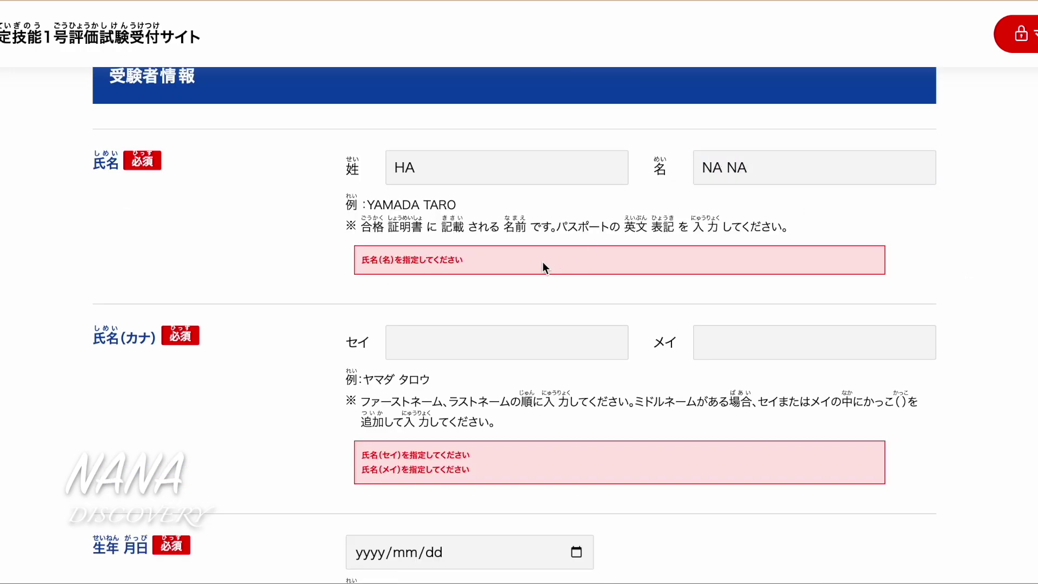
{"action": "left_click", "coordinate": [444, 269]}
Enter the katakana reading of the surname and given name in セイ and メイ
{"action": "scroll", "coordinate": [593, 281], "scroll_direction": "down", "scroll_amount": 1}
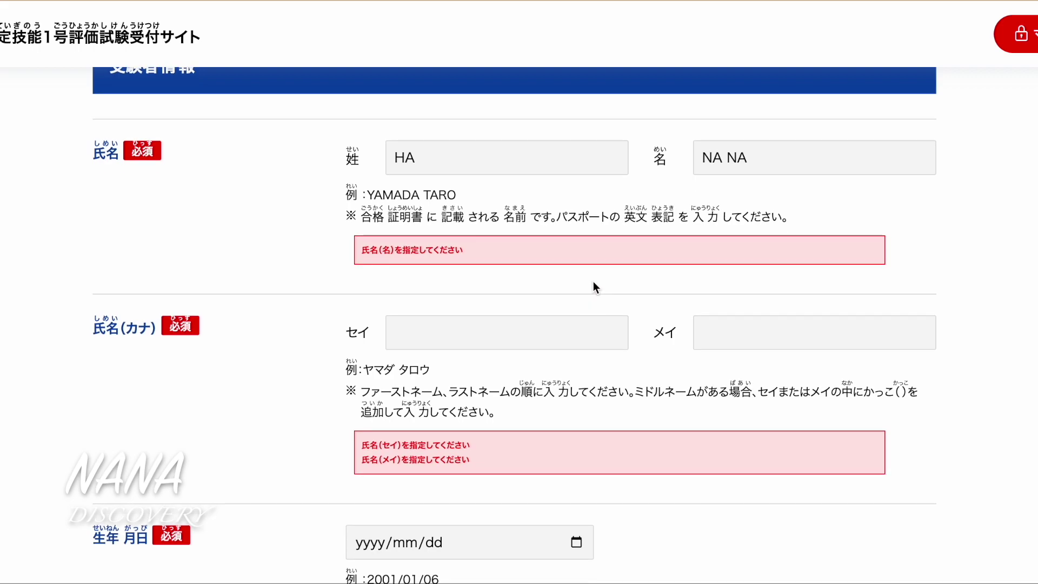
{"action": "left_click", "coordinate": [493, 330]}
{"action": "left_click", "coordinate": [494, 330]}
{"action": "type", "text": "h"}
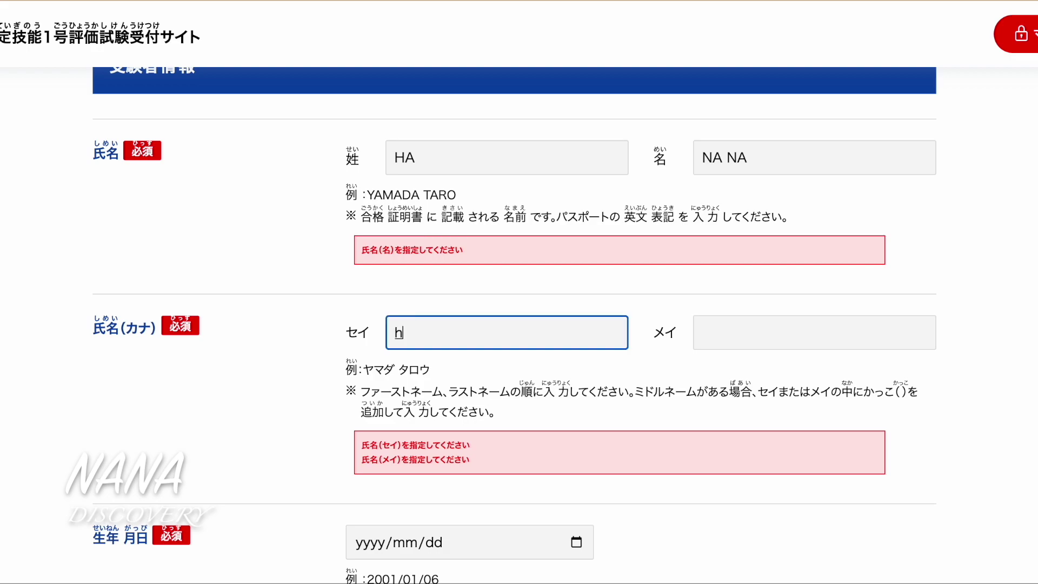
{"action": "type", "text": "a-"}
{"action": "key", "text": "Down"}
{"action": "key", "text": "Return"}
{"action": "left_click", "coordinate": [779, 325]}
{"action": "type", "text": "na"}
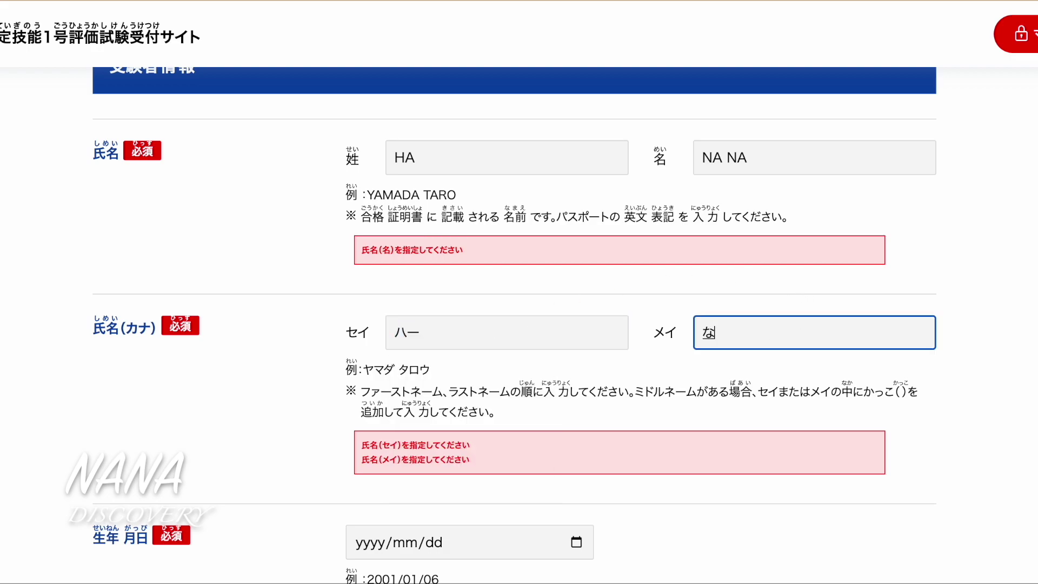
{"action": "key", "text": "Down"}
{"action": "key", "text": "Down"}
{"action": "key", "text": "Down"}
{"action": "key", "text": "Down"}
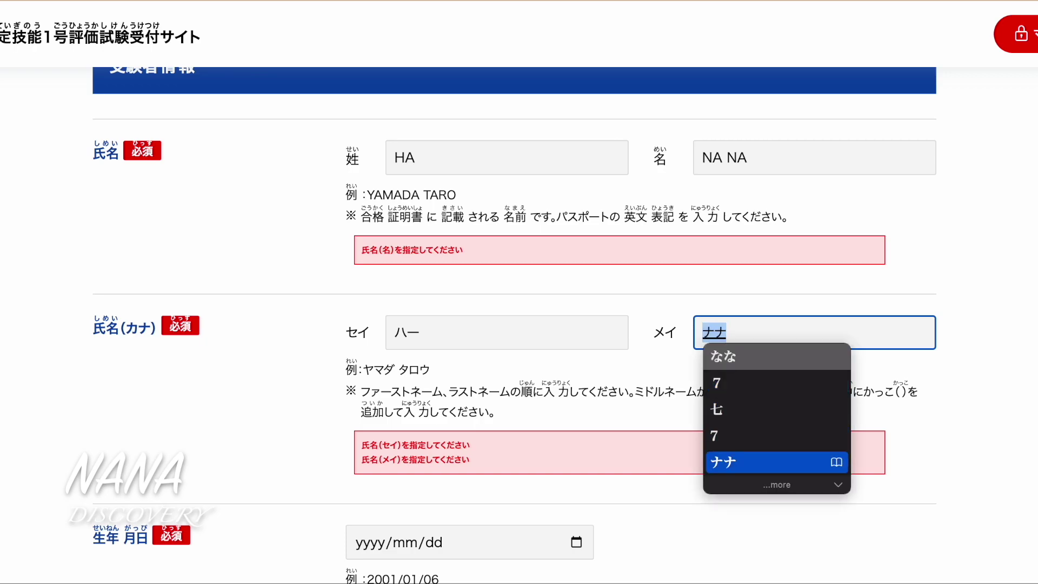
{"action": "left_click", "coordinate": [1011, 348]}
{"action": "scroll", "coordinate": [809, 412], "scroll_direction": "down", "scroll_amount": 3}
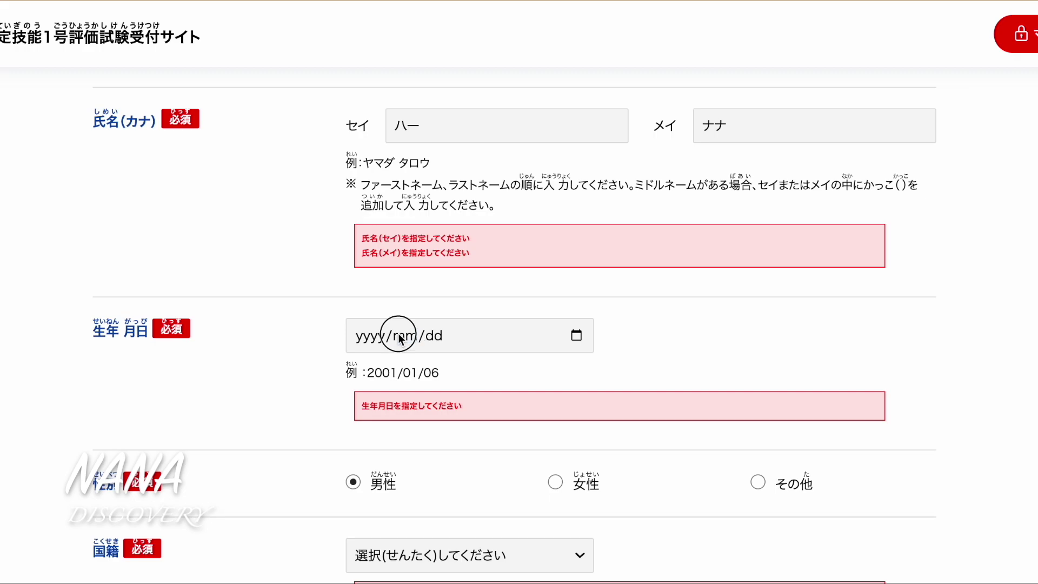
Enter the applicant's date of birth and set gender to female
{"action": "left_click", "coordinate": [373, 336]}
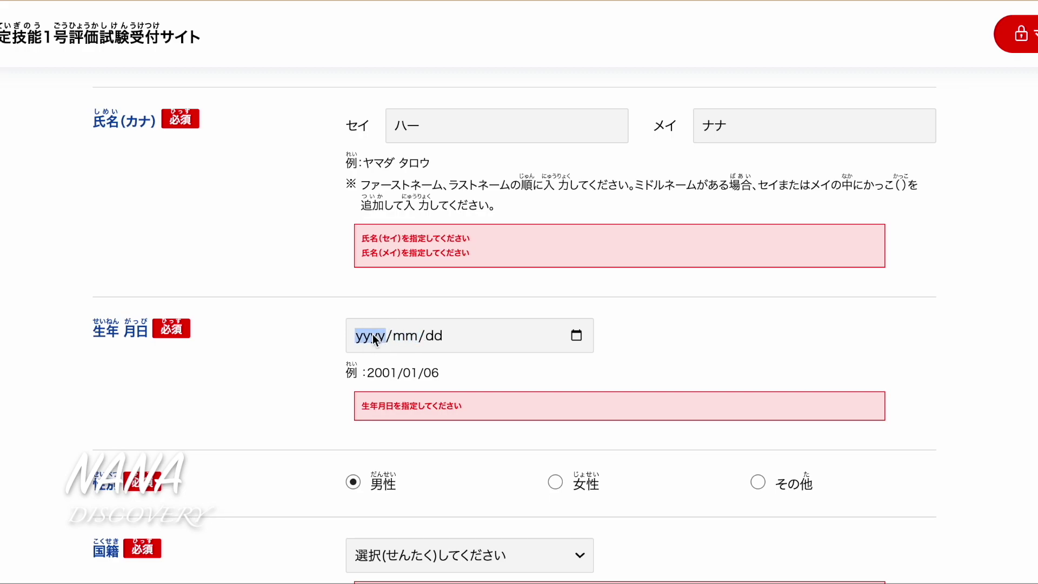
{"action": "type", "text": "199"}
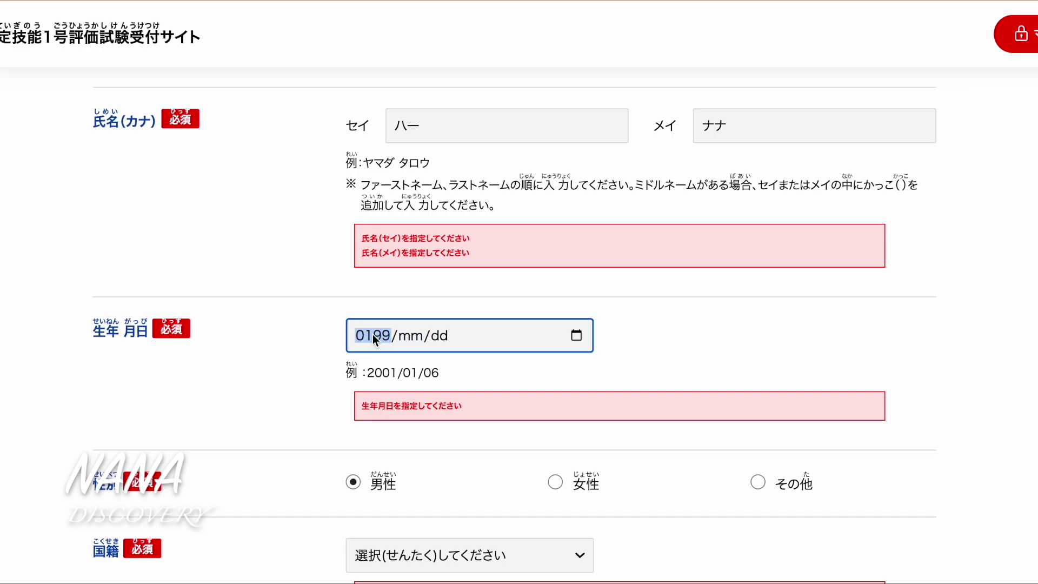
{"action": "type", "text": "9/01/01"}
{"action": "scroll", "coordinate": [492, 392], "scroll_direction": "down", "scroll_amount": 2}
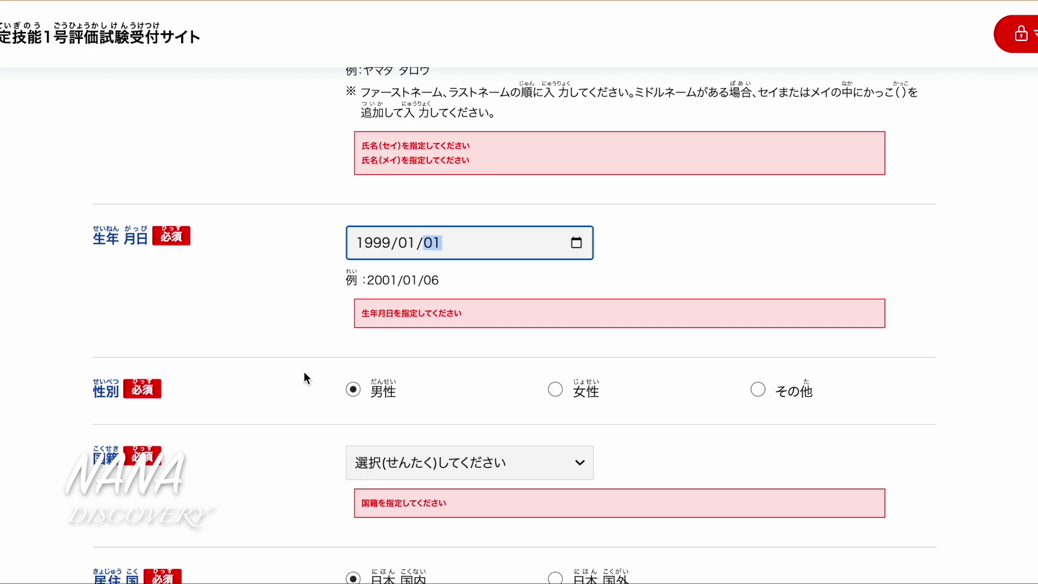
{"action": "left_click", "coordinate": [555, 389]}
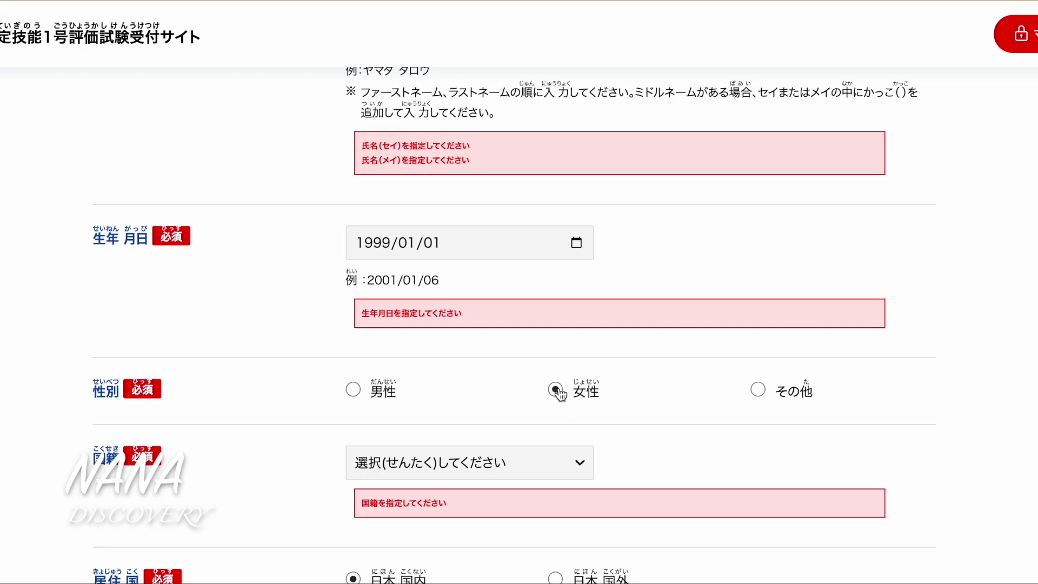
Select ベトナム (Vietnam) as the nationality
{"action": "scroll", "coordinate": [459, 415], "scroll_direction": "down", "scroll_amount": 1}
{"action": "scroll", "coordinate": [459, 415], "scroll_direction": "down", "scroll_amount": 1}
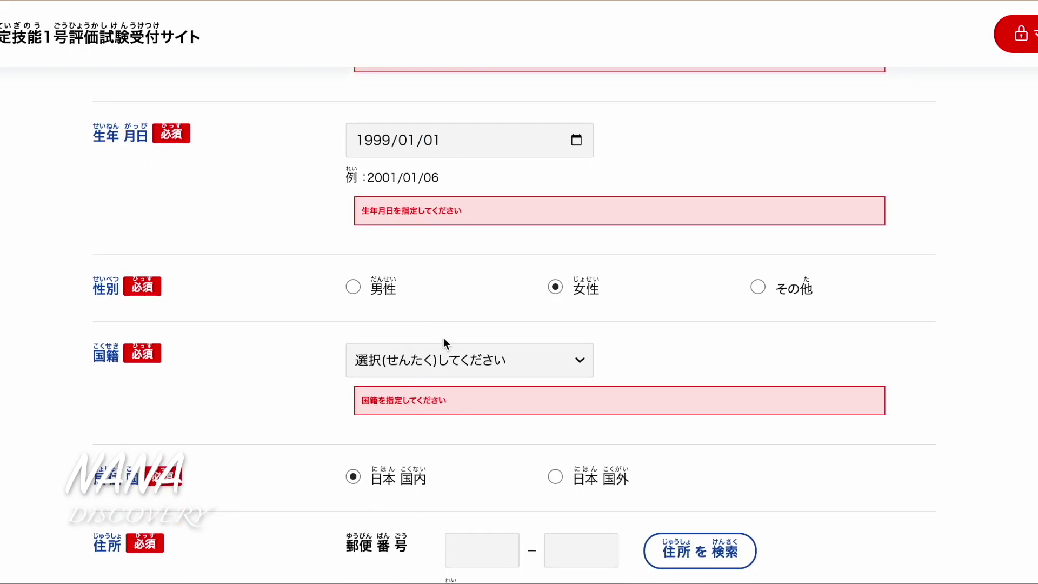
{"action": "left_click", "coordinate": [432, 366]}
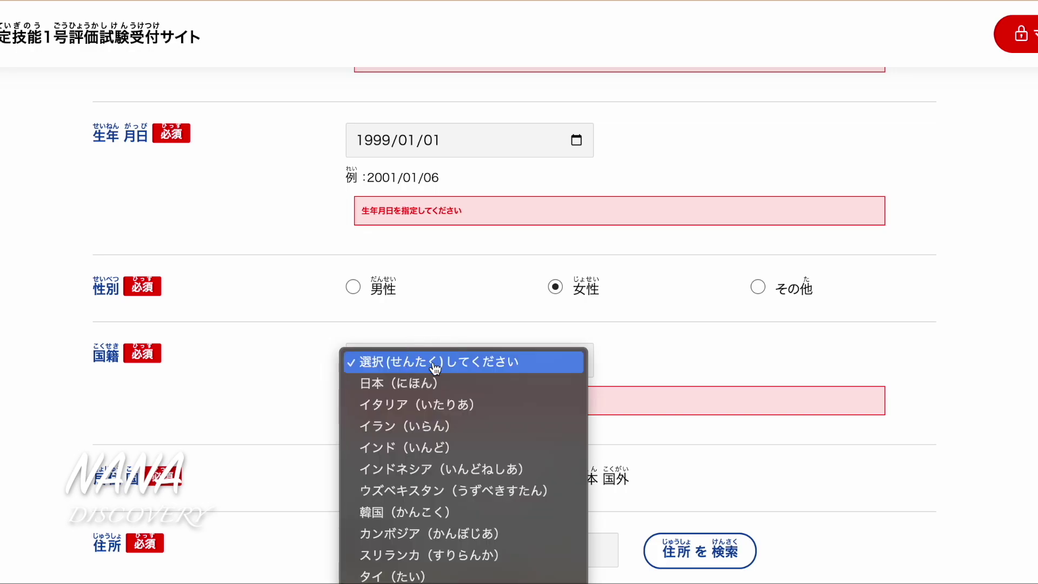
{"action": "scroll", "coordinate": [481, 460], "scroll_direction": "down", "scroll_amount": 3}
{"action": "scroll", "coordinate": [480, 460], "scroll_direction": "down", "scroll_amount": 3}
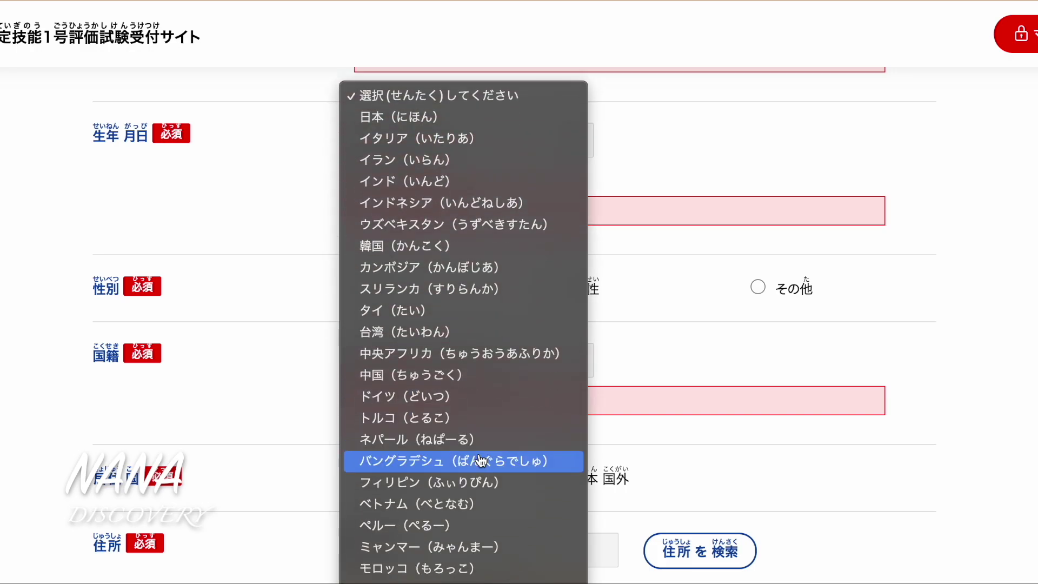
{"action": "left_click", "coordinate": [385, 505]}
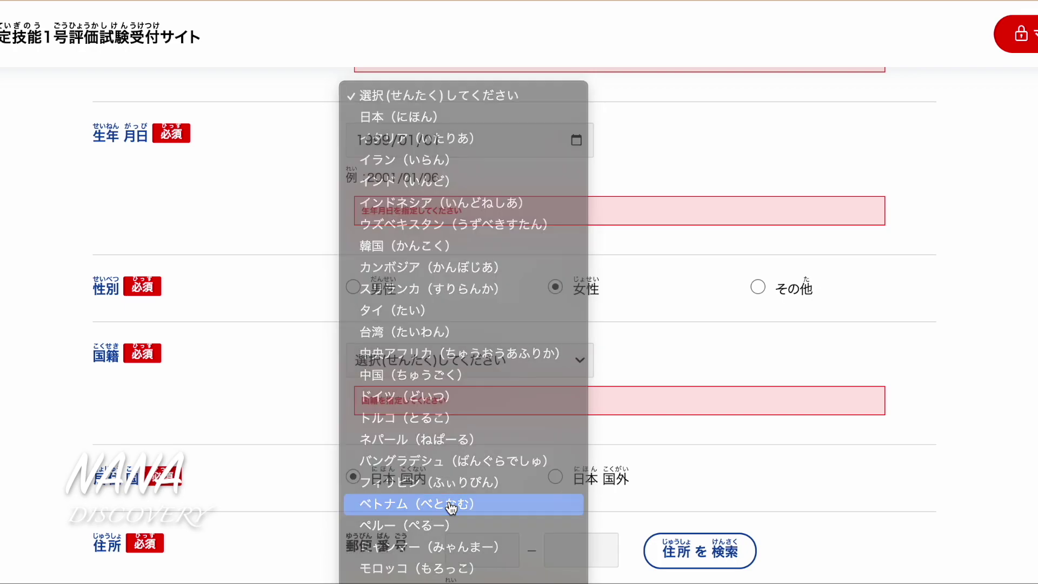
Toggle residence to 日本国外 and back to 日本国内, then select the first postal-code box
{"action": "scroll", "coordinate": [523, 462], "scroll_direction": "down", "scroll_amount": 3}
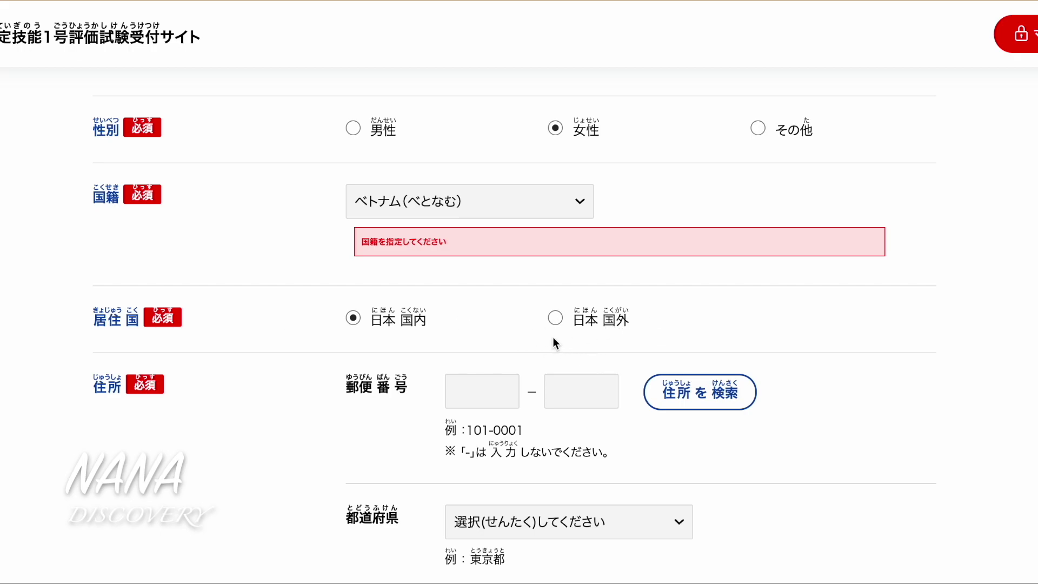
{"action": "left_click", "coordinate": [556, 319]}
{"action": "left_click", "coordinate": [527, 353]}
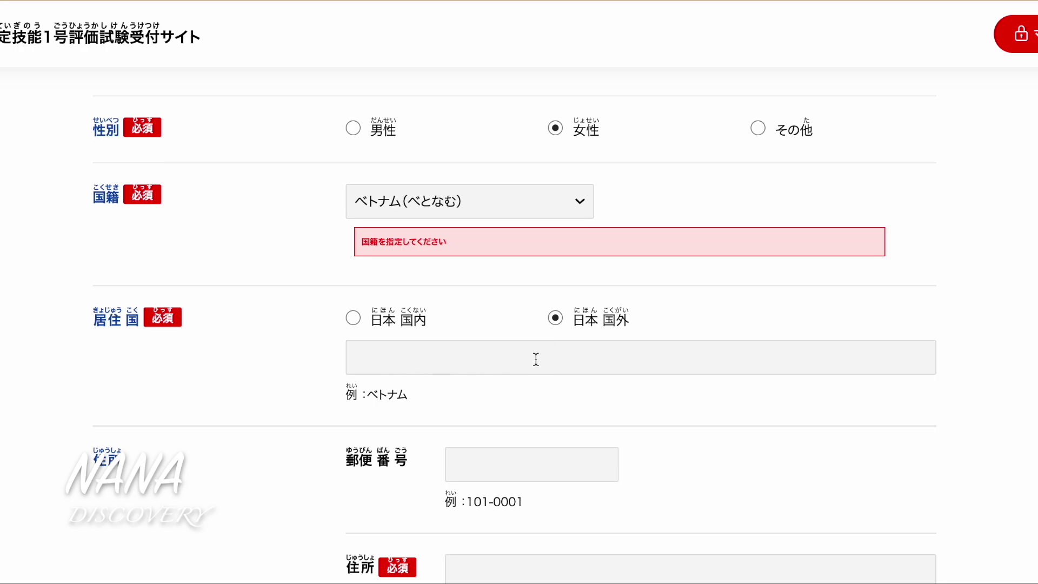
{"action": "left_click", "coordinate": [353, 319]}
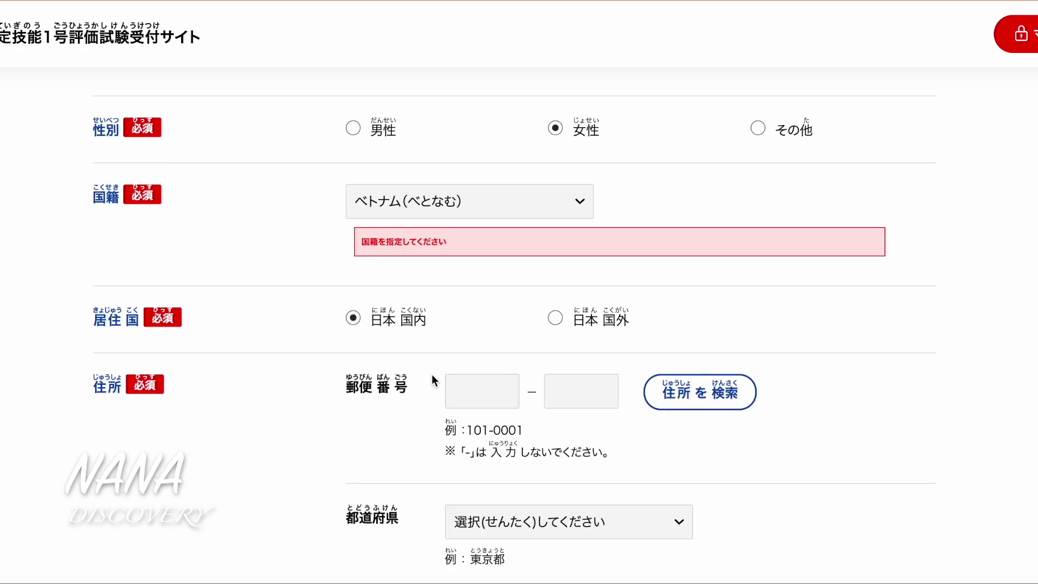
{"action": "scroll", "coordinate": [484, 418], "scroll_direction": "down", "scroll_amount": 3}
{"action": "left_click", "coordinate": [463, 194]}
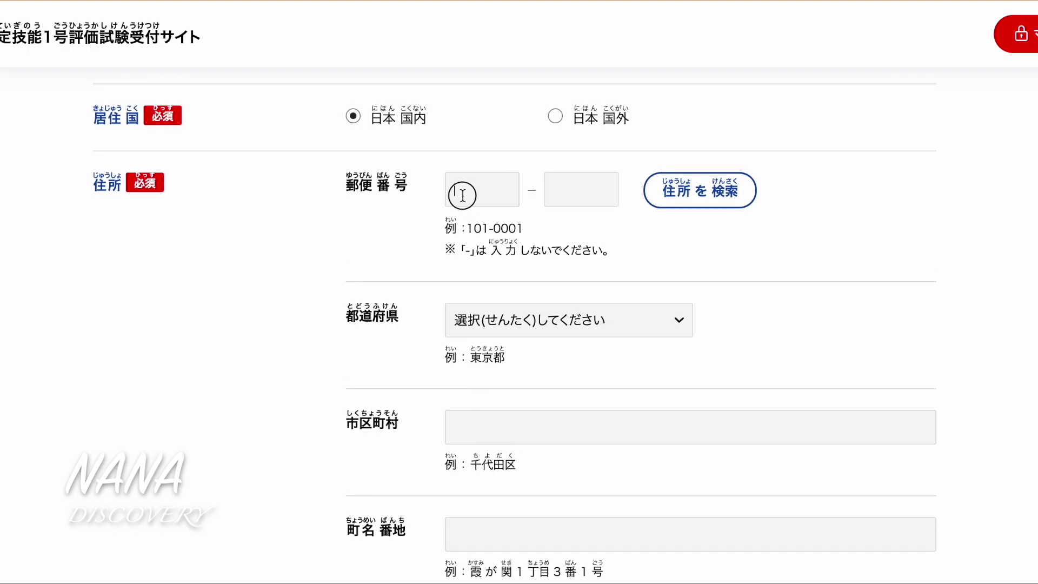
Enter both postal-code parts and run 住所を検索 to fill prefecture, city and town
{"action": "type", "text": "100"}
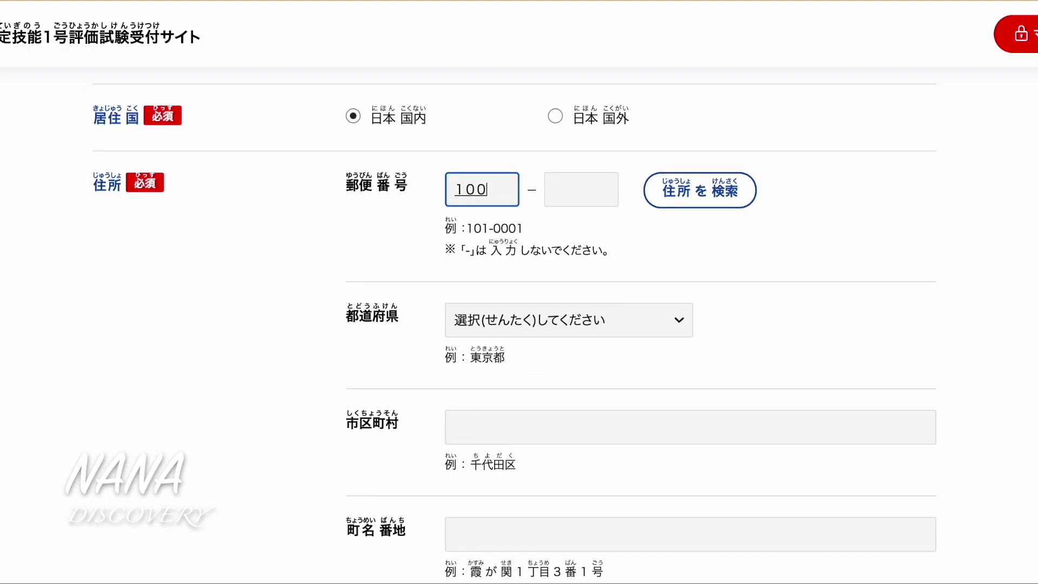
{"action": "key", "text": "space"}
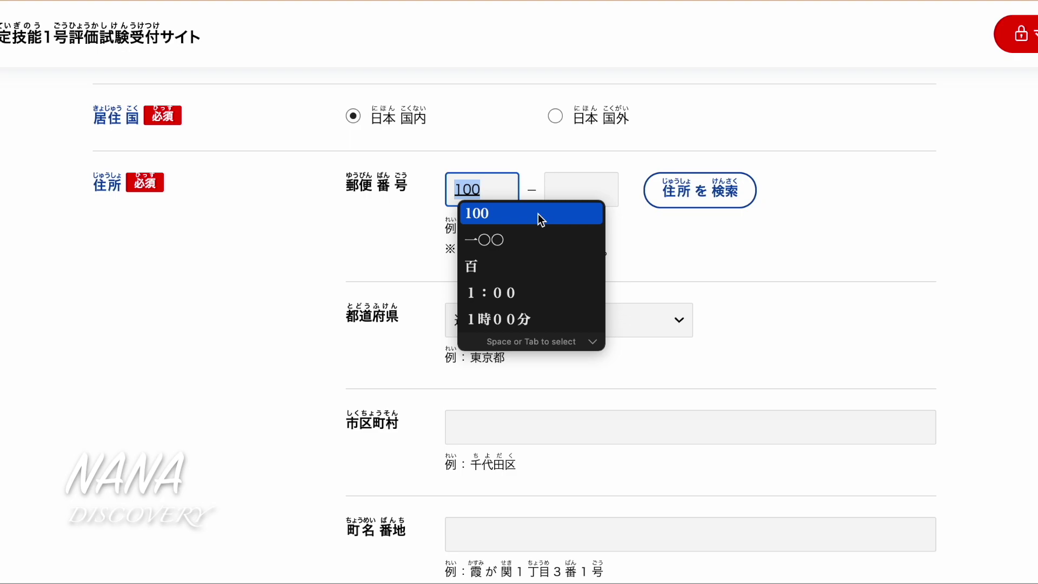
{"action": "key", "text": "Return"}
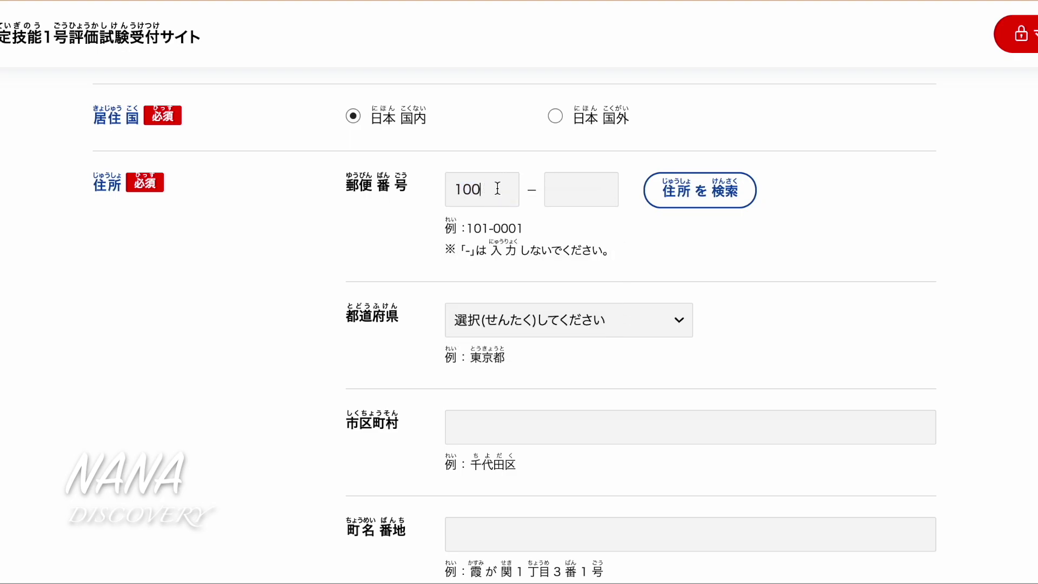
{"action": "left_click", "coordinate": [553, 184]}
{"action": "type", "text": "0004"}
{"action": "key", "text": "space"}
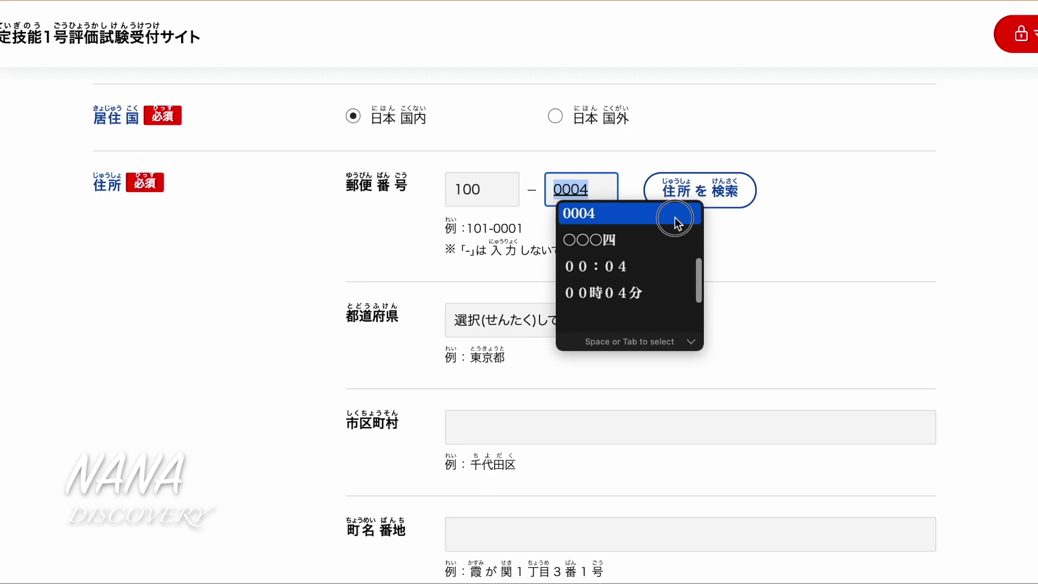
{"action": "left_click", "coordinate": [718, 219]}
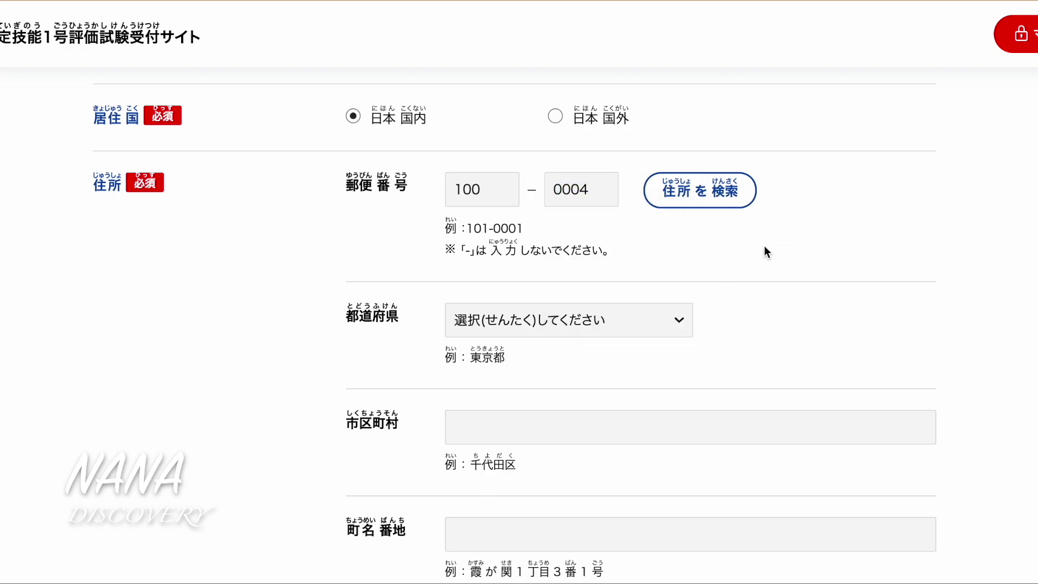
{"action": "left_click", "coordinate": [701, 192]}
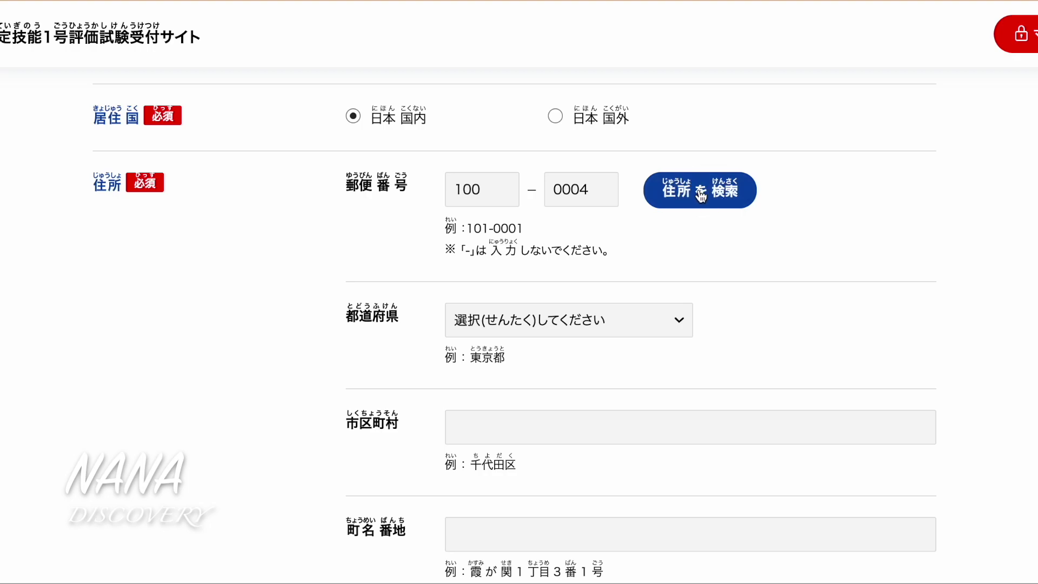
{"action": "left_click", "coordinate": [699, 200]}
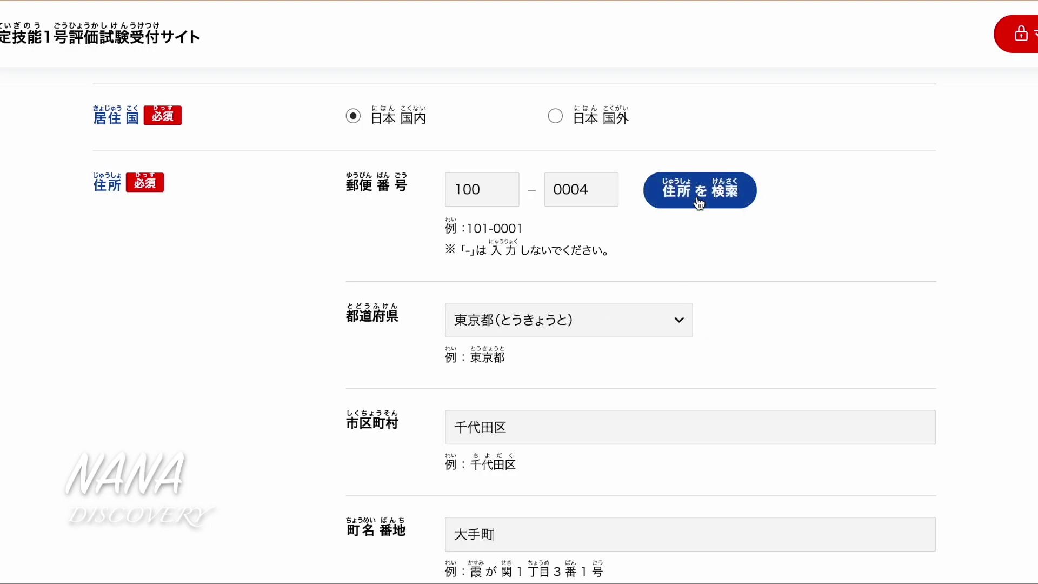
Append the block number to the 町名番地 street address
{"action": "scroll", "coordinate": [668, 384], "scroll_direction": "down", "scroll_amount": 3}
{"action": "left_click", "coordinate": [560, 356]}
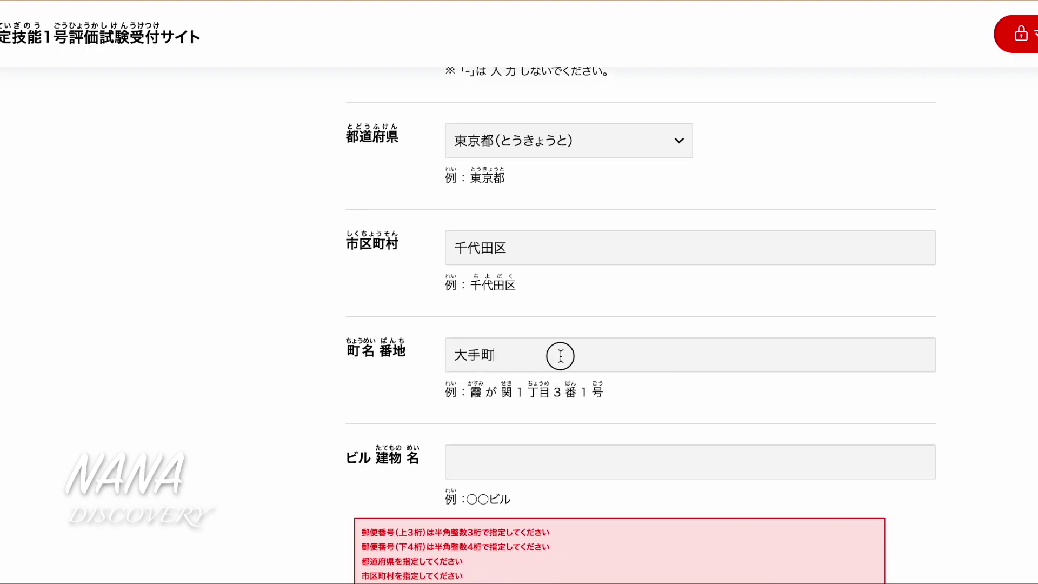
{"action": "type", "text": "1-1"}
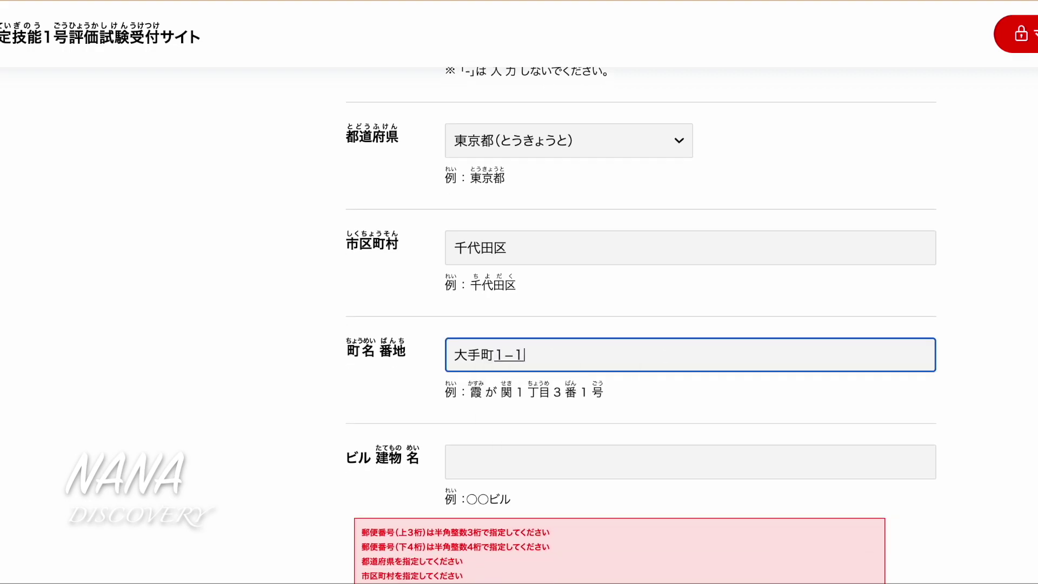
{"action": "type", "text": "-1"}
{"action": "key", "text": "space"}
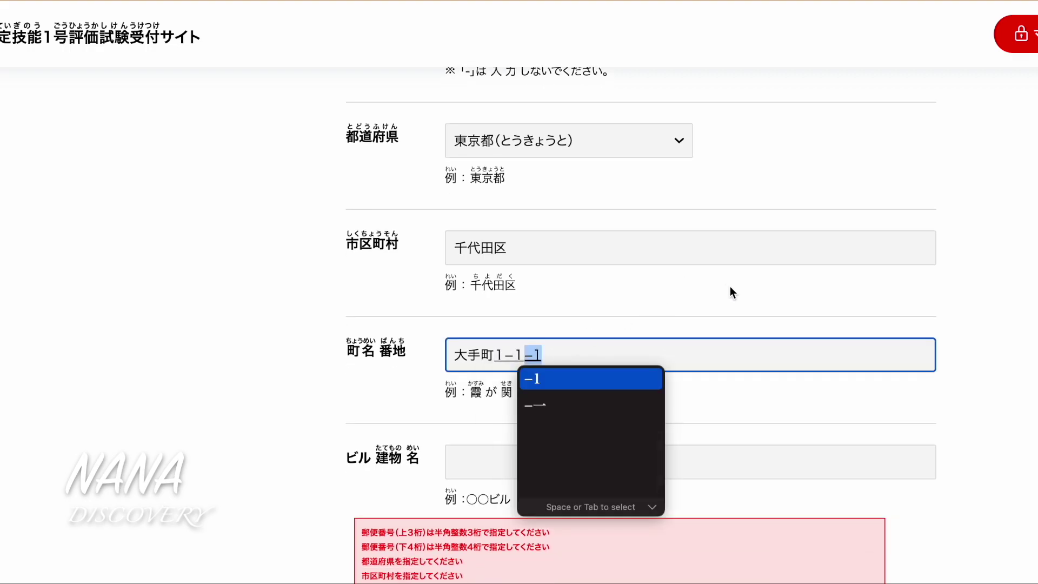
{"action": "left_click", "coordinate": [742, 295]}
{"action": "scroll", "coordinate": [706, 404], "scroll_direction": "down", "scroll_amount": 4}
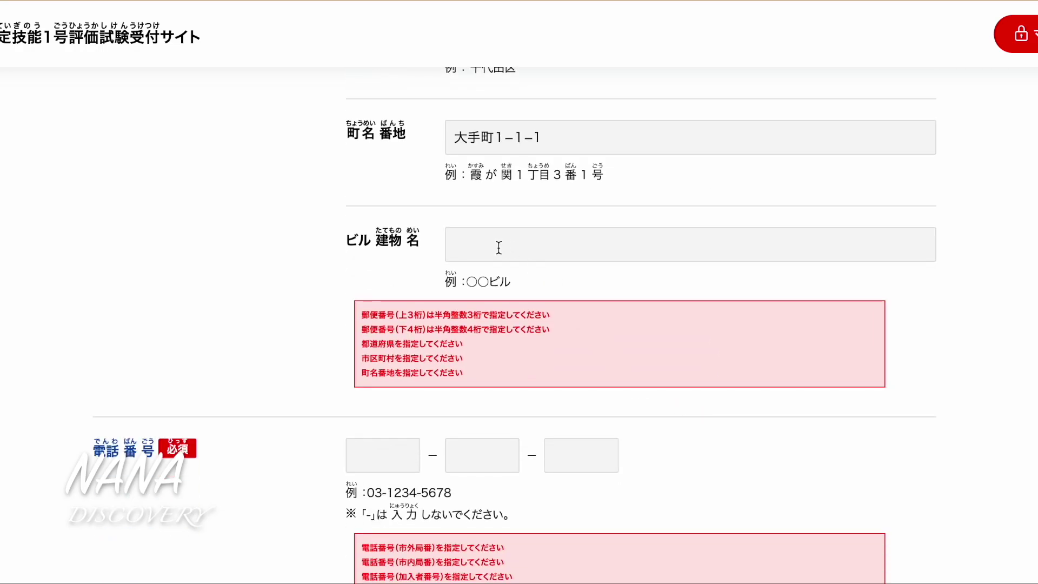
Enter the building name and room number with 号 in the ビル建物名 field
{"action": "left_click", "coordinate": [498, 248]}
{"action": "left_click", "coordinate": [499, 248]}
{"action": "type", "text": "ABC"}
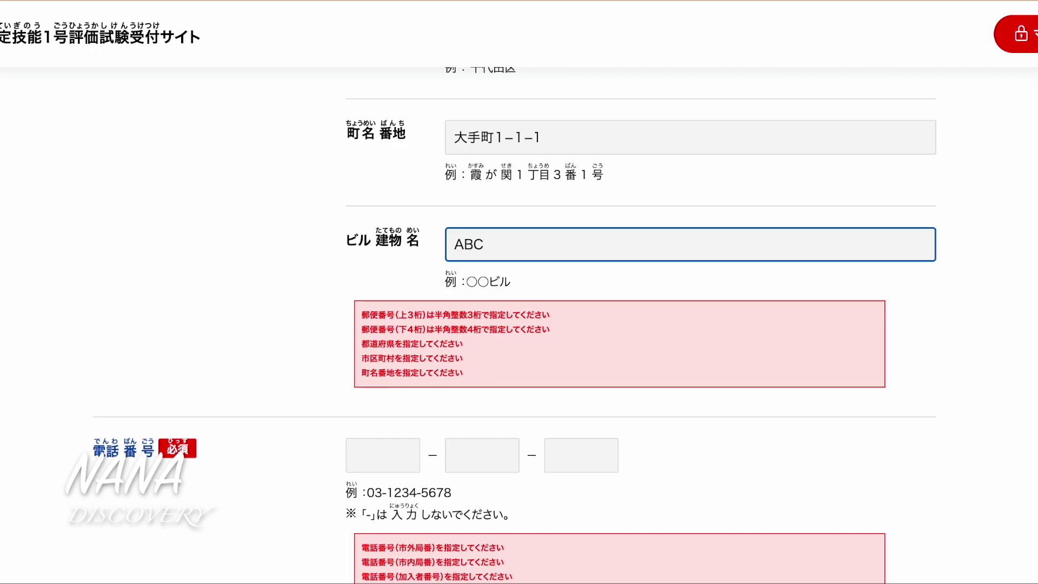
{"action": "type", "text": " 1-"}
{"action": "key", "text": "BackSpace"}
{"action": "type", "text": "01"}
{"action": "key", "text": "space"}
{"action": "type", "text": "go"}
{"action": "key", "text": "space"}
{"action": "left_click", "coordinate": [935, 337]}
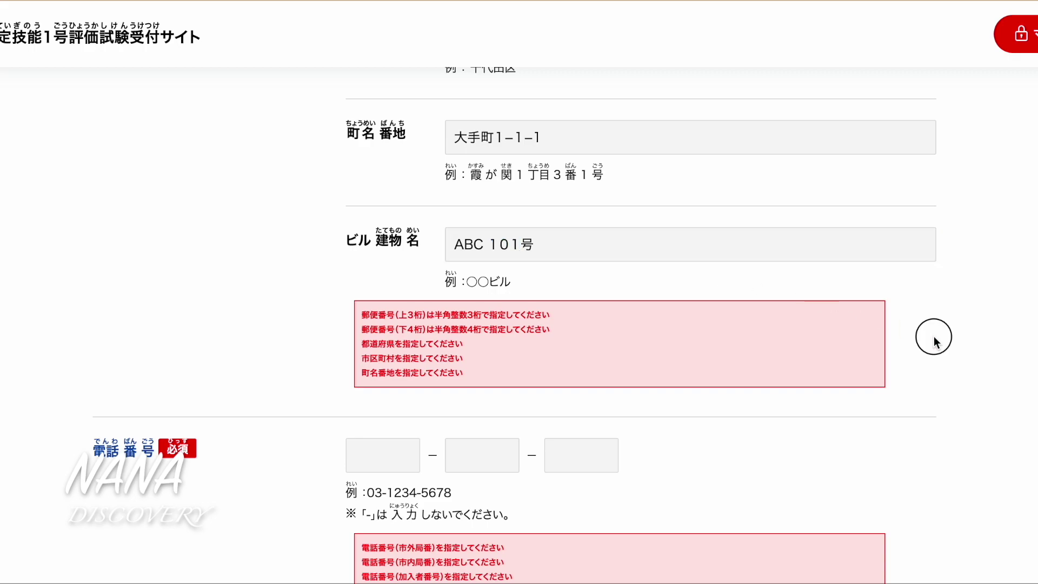
{"action": "scroll", "coordinate": [934, 337], "scroll_direction": "down", "scroll_amount": 4}
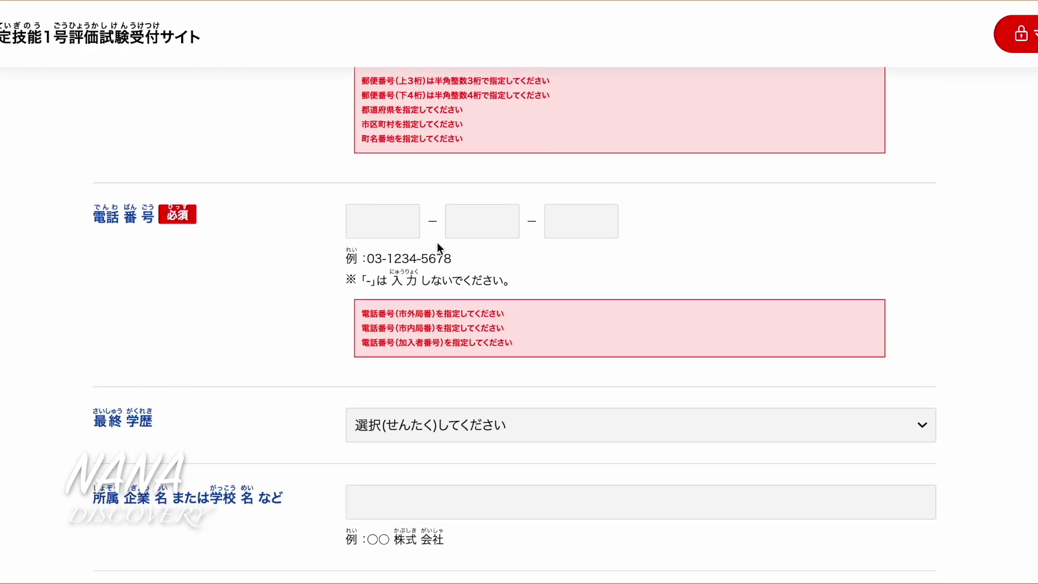
Enter the applicant's area code, exchange and subscriber numbers as half-width digits
{"action": "left_click", "coordinate": [383, 225]}
{"action": "type", "text": "03"}
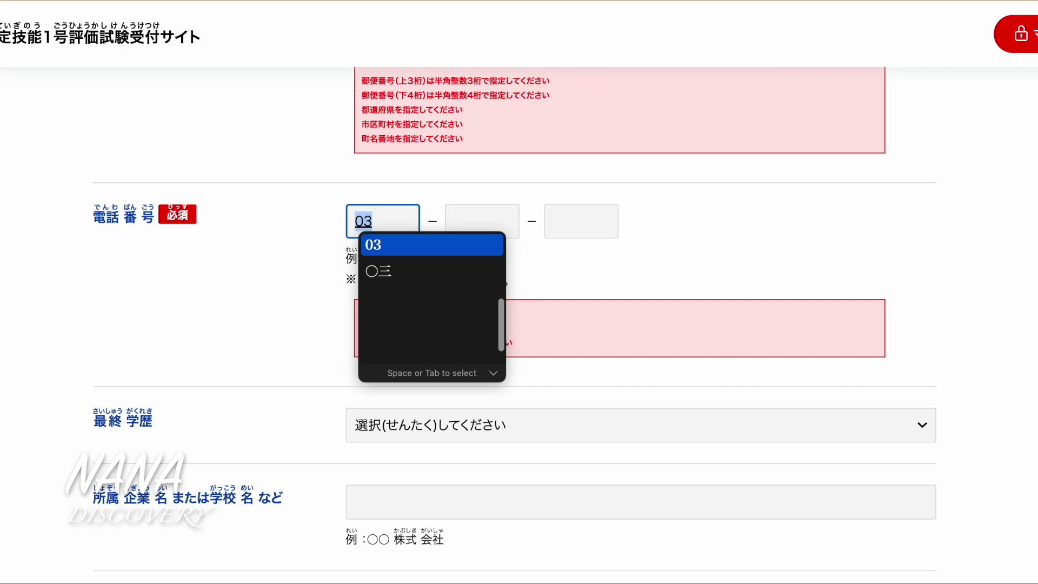
{"action": "key", "text": "Return"}
{"action": "left_click", "coordinate": [492, 224]}
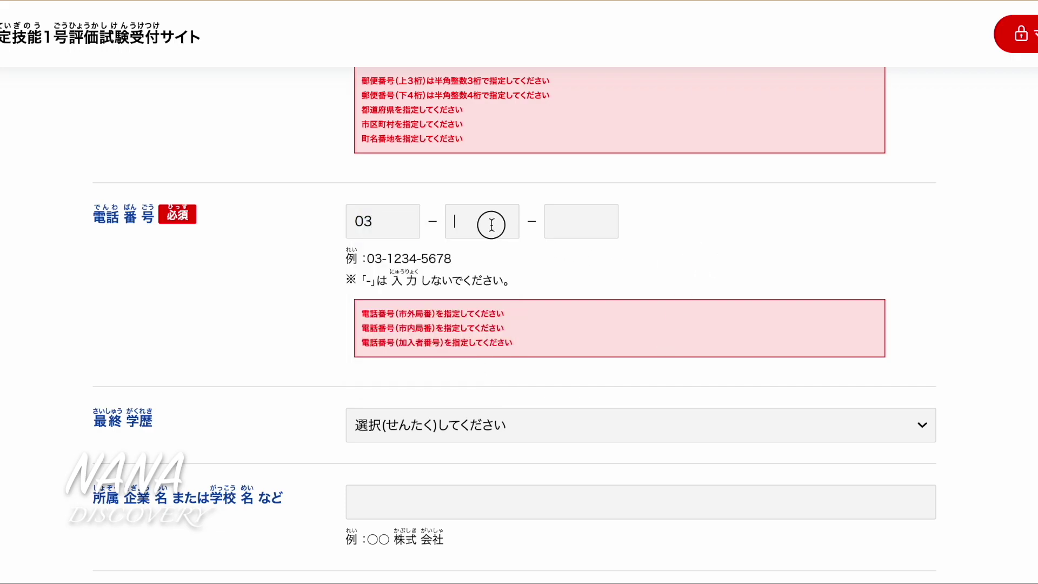
{"action": "type", "text": "1234"}
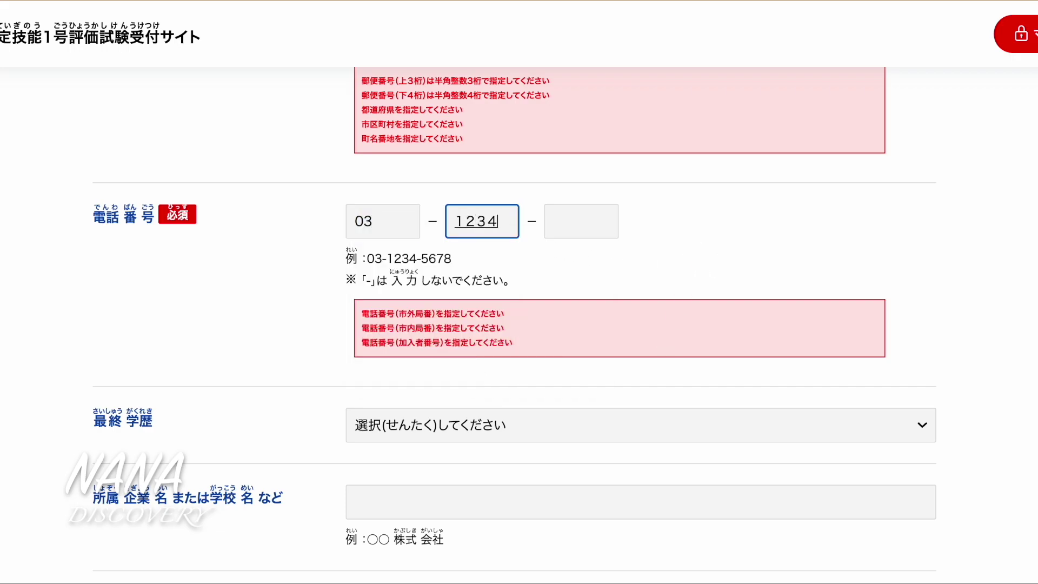
{"action": "key", "text": "Return"}
{"action": "left_click", "coordinate": [574, 219]}
{"action": "type", "text": "5678"}
{"action": "key", "text": "space"}
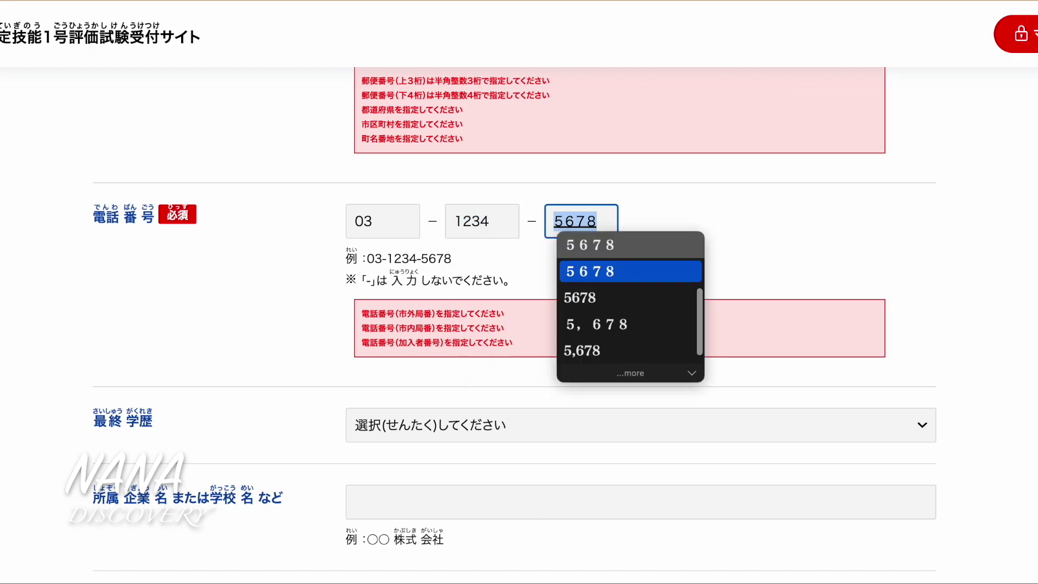
{"action": "key", "text": "space"}
{"action": "key", "text": "Return"}
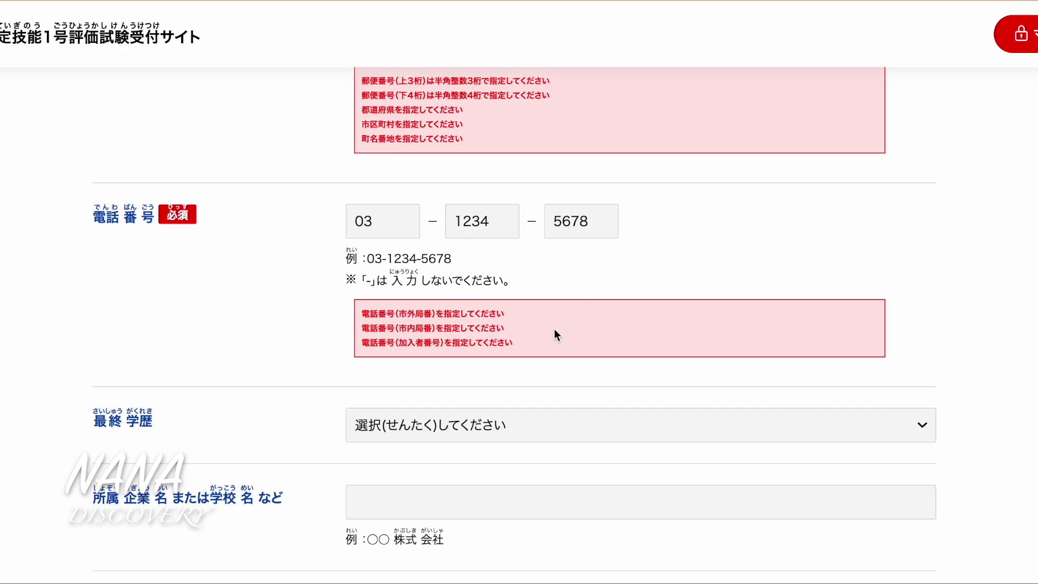
{"action": "scroll", "coordinate": [555, 330], "scroll_direction": "down", "scroll_amount": 3}
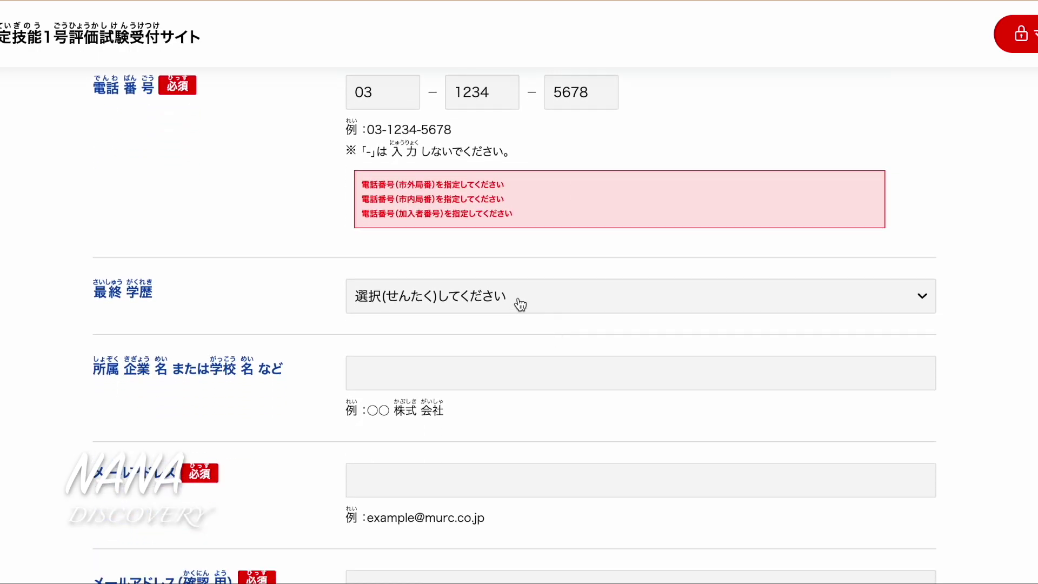
Set the final education level to high school
{"action": "left_click", "coordinate": [521, 305]}
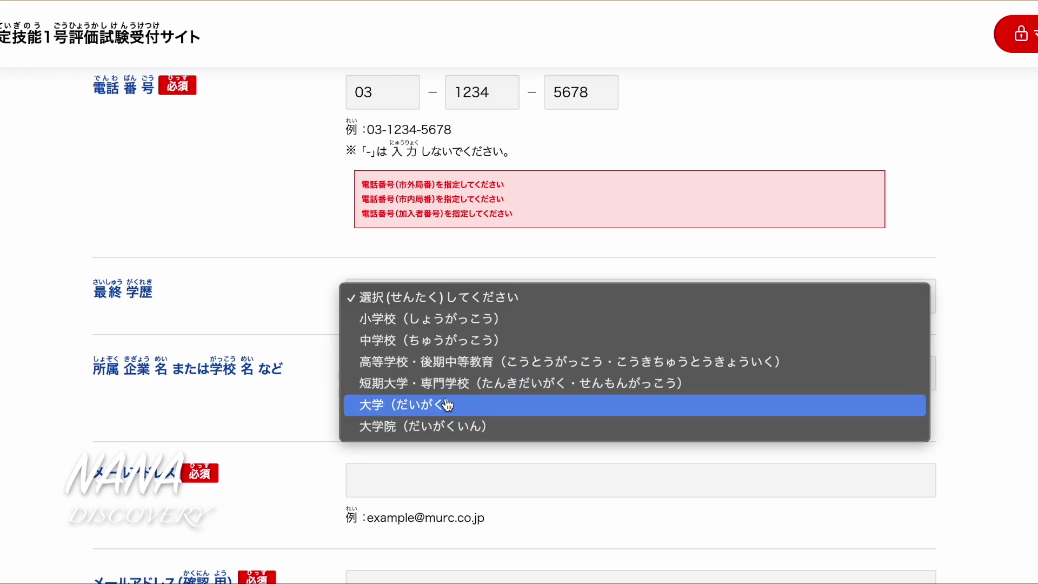
{"action": "left_click", "coordinate": [443, 371]}
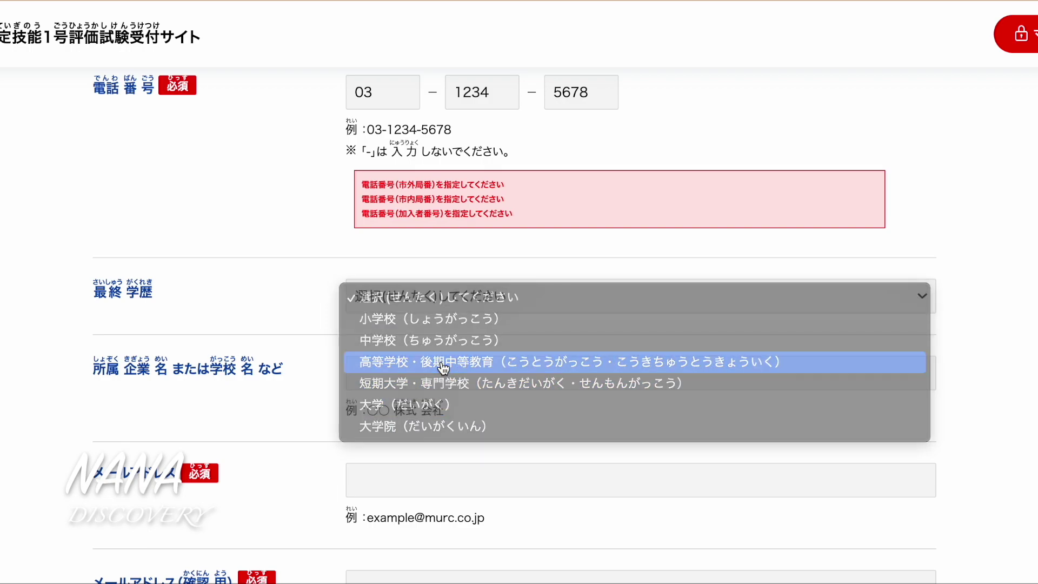
{"action": "scroll", "coordinate": [405, 391], "scroll_direction": "down", "scroll_amount": 1}
Enter 株式会社ABC as the affiliated company name and move to the email field
{"action": "left_click", "coordinate": [398, 333]}
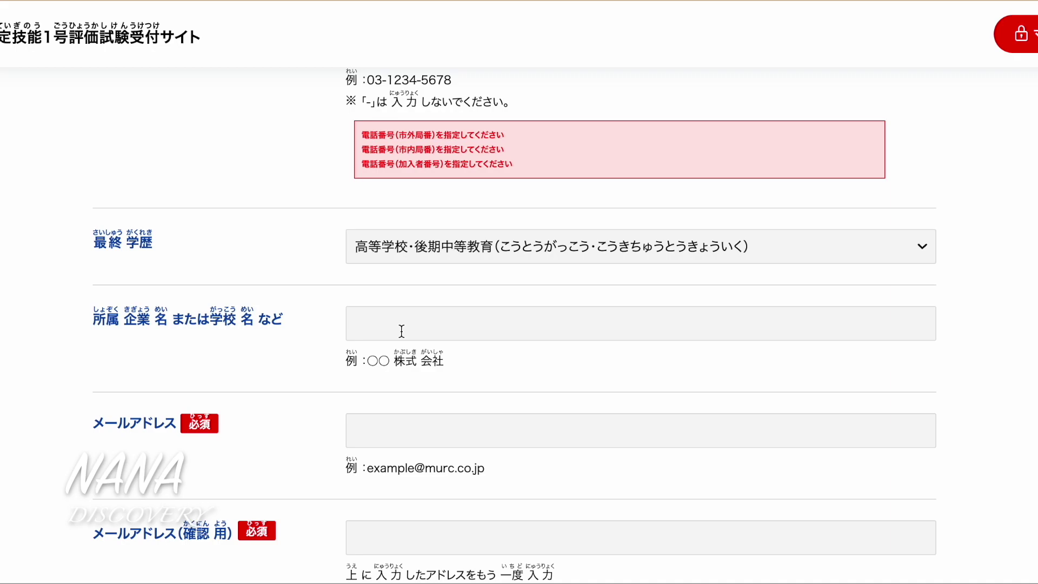
{"action": "left_click", "coordinate": [402, 331]}
{"action": "type", "text": "ka"}
{"action": "key", "text": "BackSpace"}
{"action": "type", "text": "kabushiki"}
{"action": "key", "text": "space"}
{"action": "type", "text": "gshis"}
{"action": "key", "text": "BackSpace"}
{"action": "key", "text": "BackSpace"}
{"action": "key", "text": "BackSpace"}
{"action": "type", "text": "gaisha"}
{"action": "key", "text": "space"}
{"action": "key", "text": "Return"}
{"action": "type", "text": "ABC"}
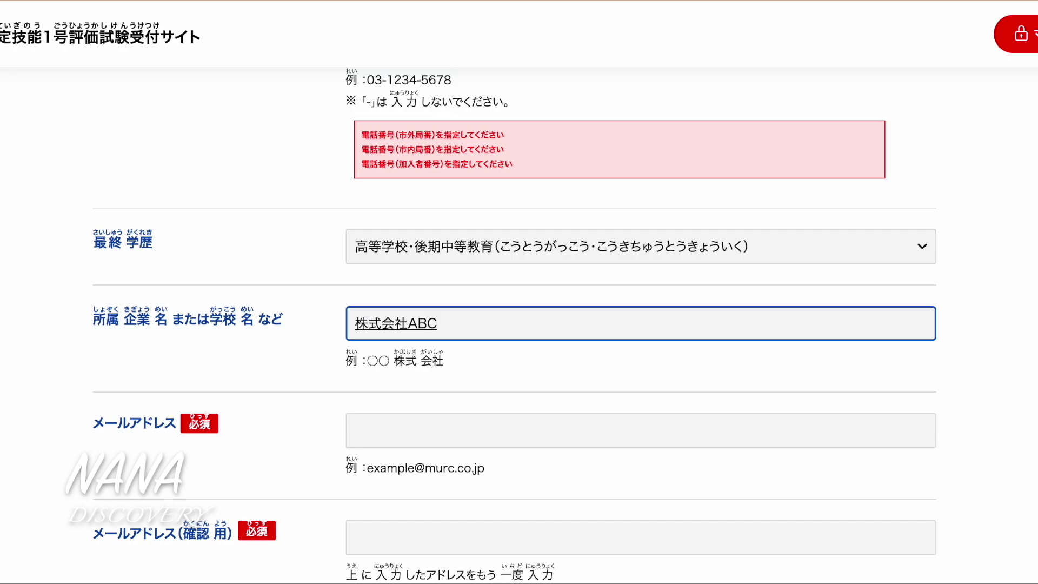
{"action": "left_click", "coordinate": [534, 368]}
{"action": "key", "text": "Tab"}
{"action": "type", "text": "na"}
{"action": "key", "text": "BackSpace"}
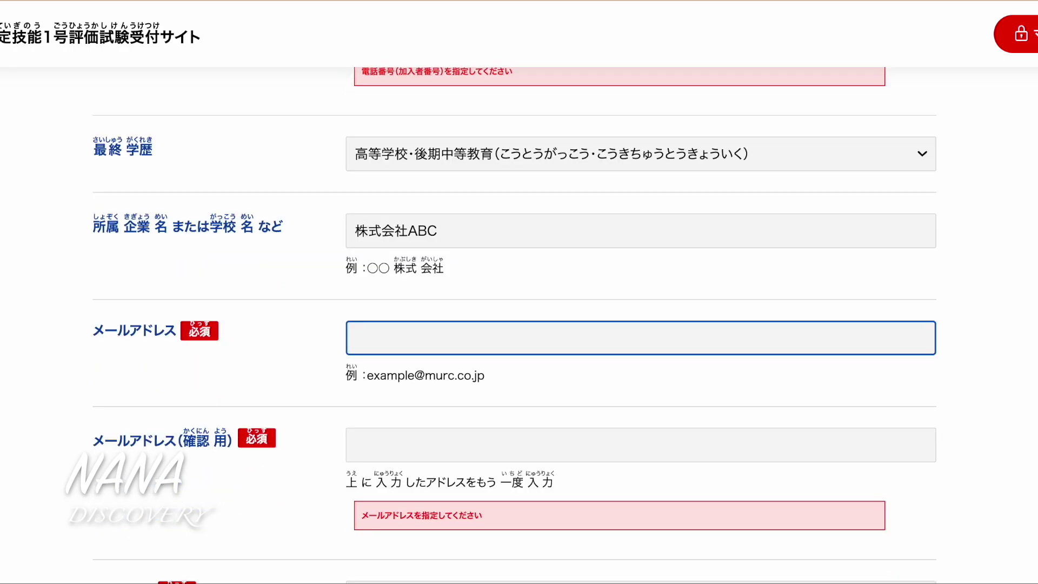
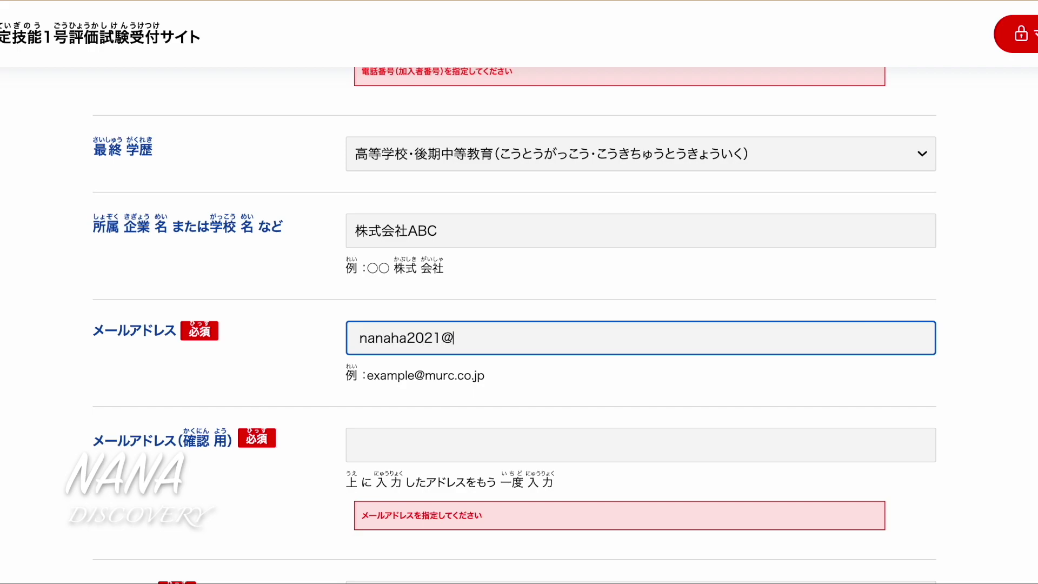
Enter the applicant's Gmail address in メールアドレス and again in メールアドレス(確認用)
{"action": "key", "text": "Return"}
{"action": "left_click", "coordinate": [609, 404]}
{"action": "scroll", "coordinate": [608, 404], "scroll_direction": "down", "scroll_amount": 1}
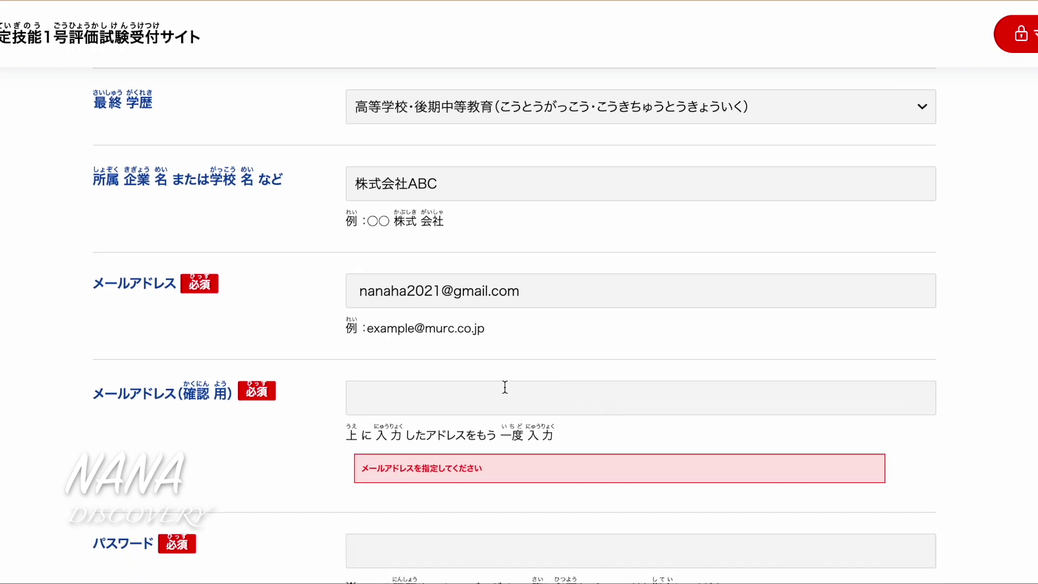
{"action": "left_click", "coordinate": [478, 400]}
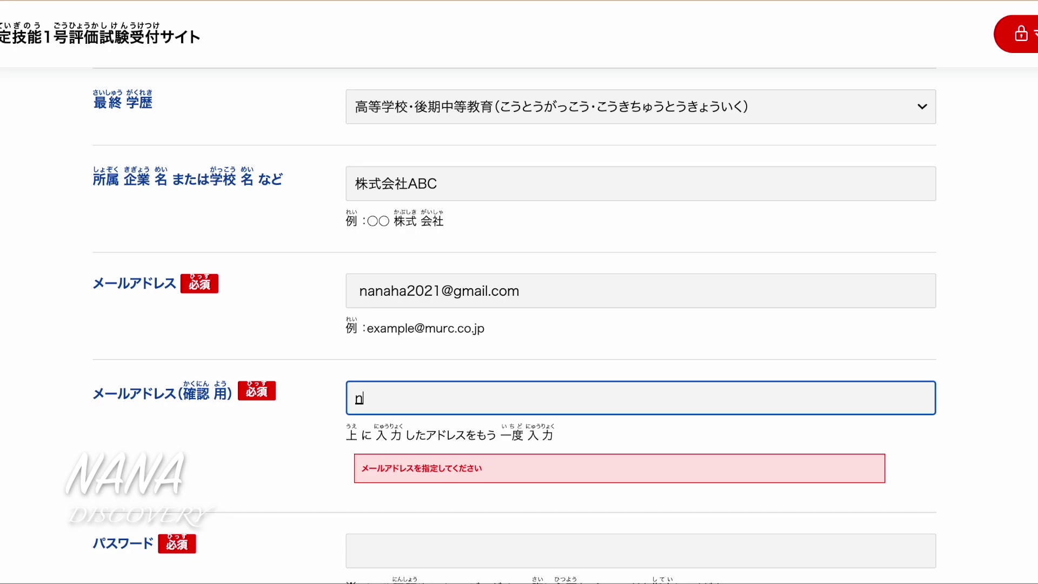
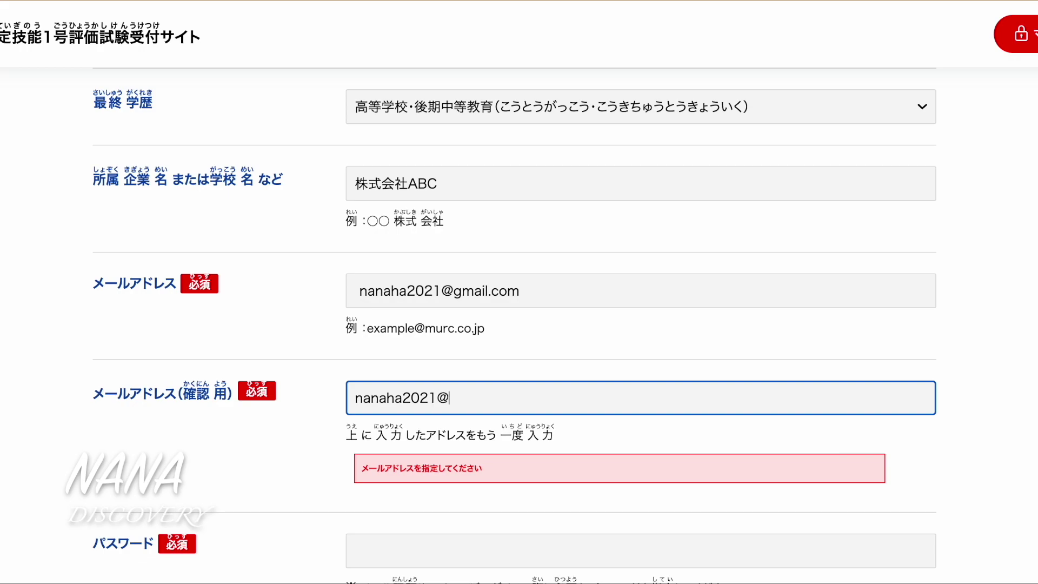
{"action": "left_click", "coordinate": [833, 423]}
{"action": "scroll", "coordinate": [833, 423], "scroll_direction": "down", "scroll_amount": 6}
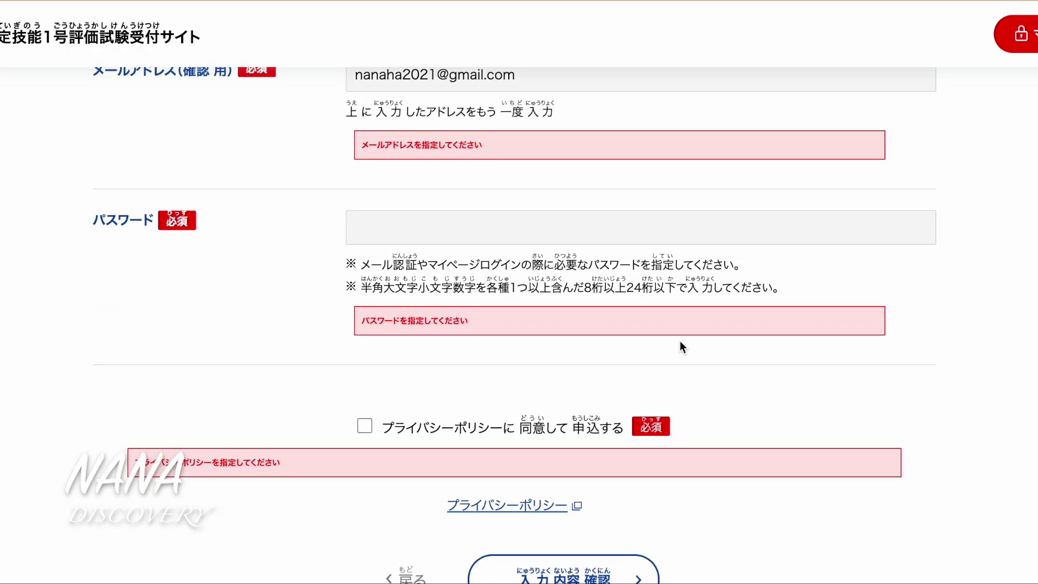
Type the account password in パスワード and tick the privacy-policy agreement checkbox
{"action": "left_click", "coordinate": [549, 213]}
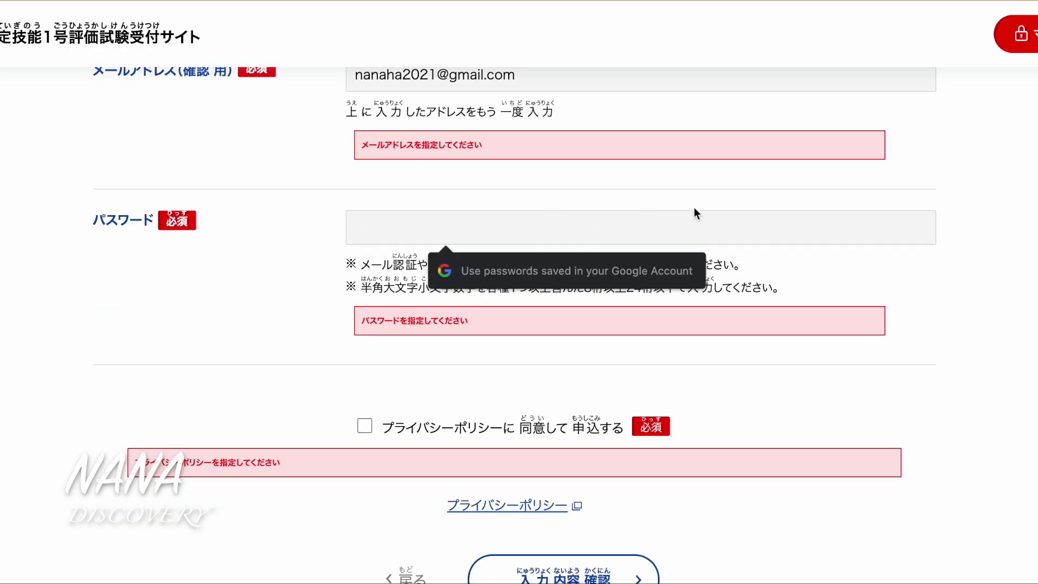
{"action": "left_click", "coordinate": [965, 222]}
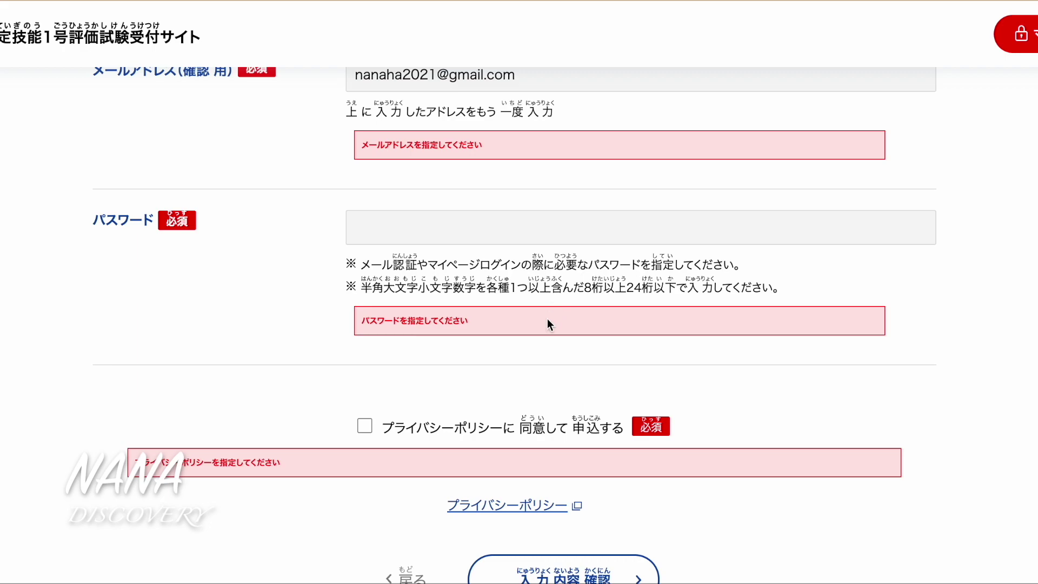
{"action": "left_click", "coordinate": [501, 228]}
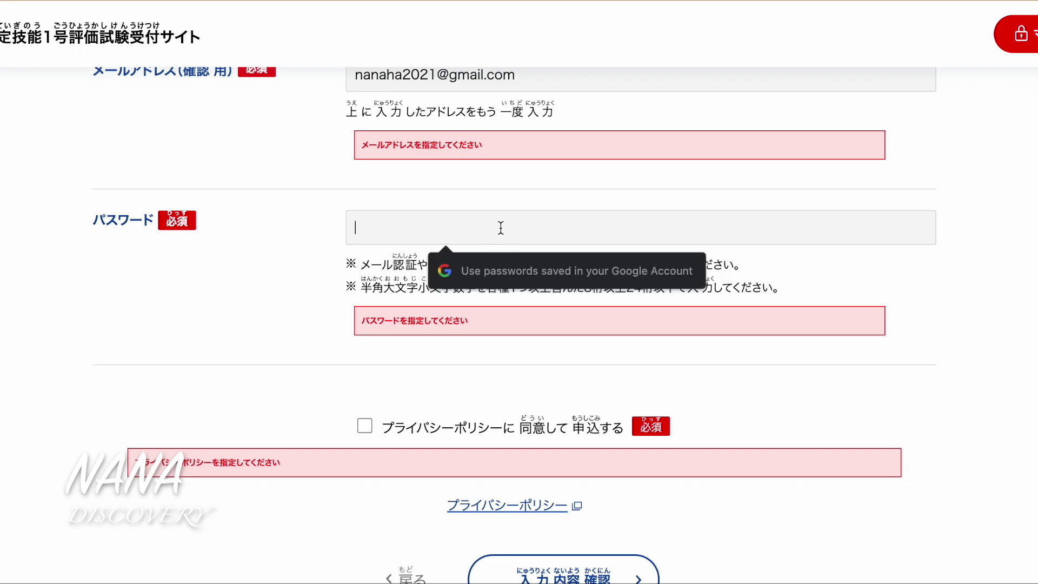
{"action": "type", "text": "N"}
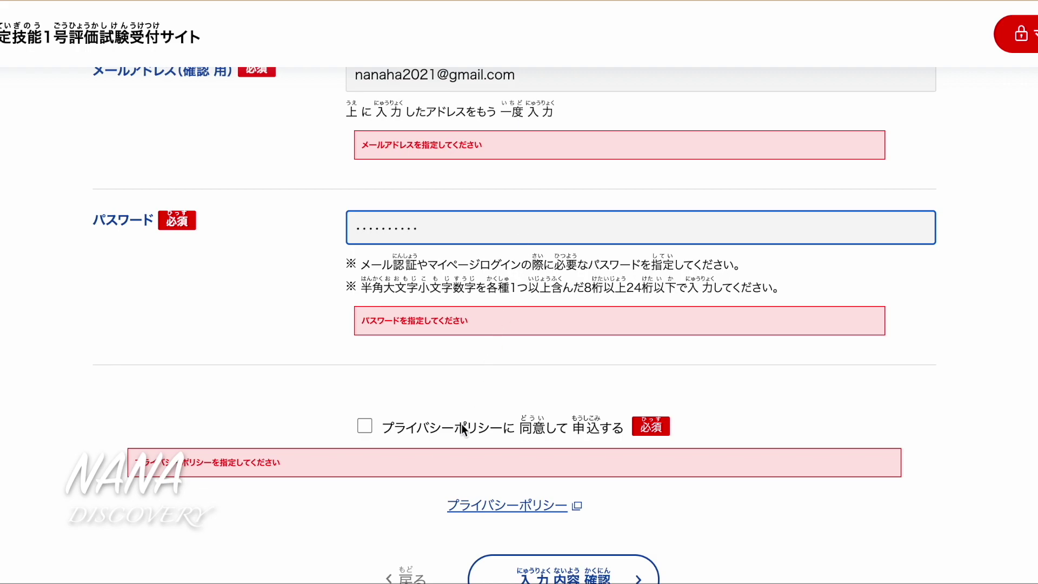
{"action": "left_click", "coordinate": [369, 431]}
{"action": "scroll", "coordinate": [778, 390], "scroll_direction": "down", "scroll_amount": 1}
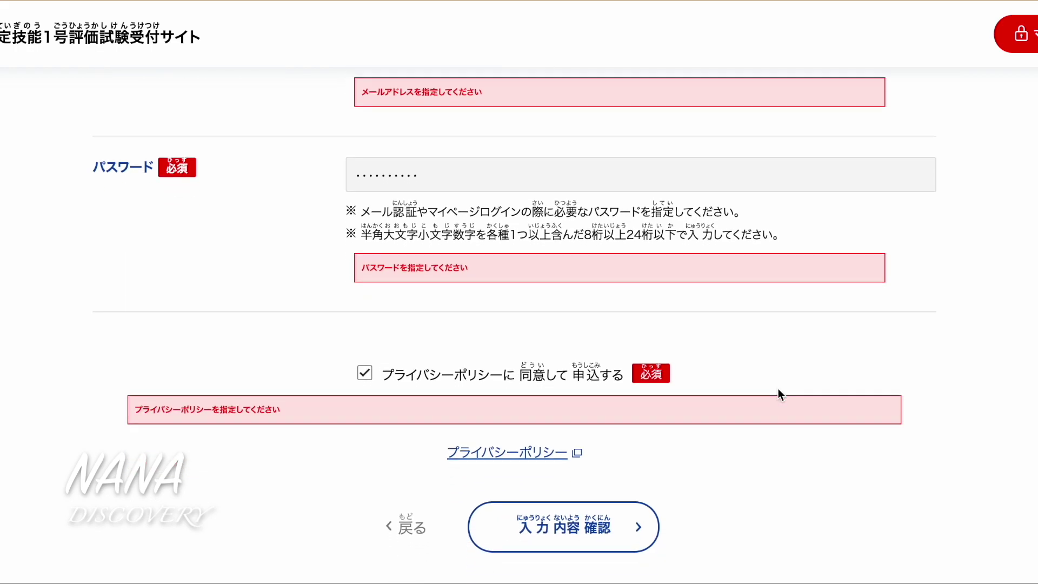
{"action": "scroll", "coordinate": [779, 390], "scroll_direction": "down", "scroll_amount": 2}
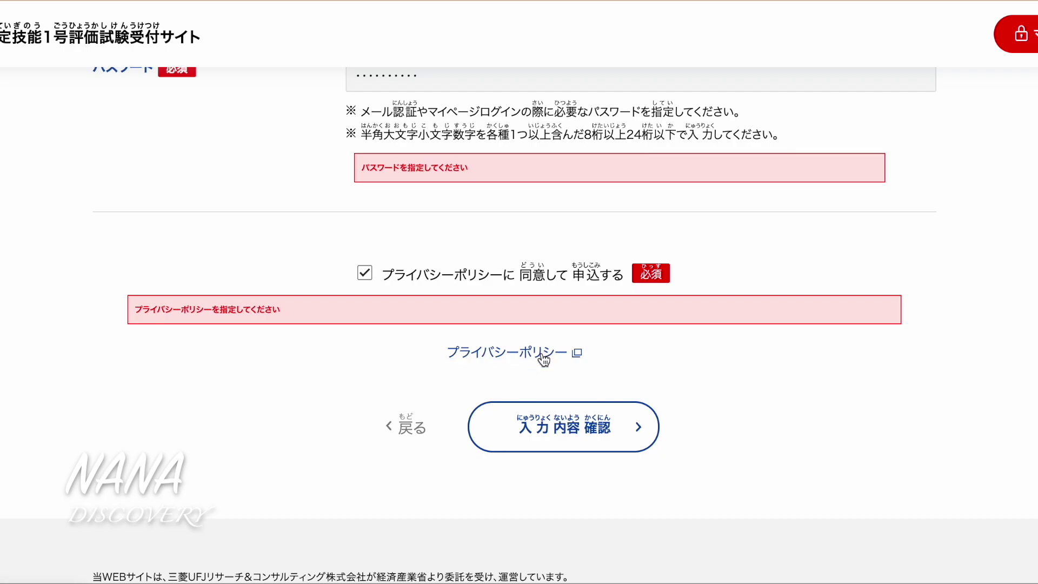
Decline Chrome's password saving, review the applicant summary and send the registration with 送信
{"action": "left_click", "coordinate": [559, 431]}
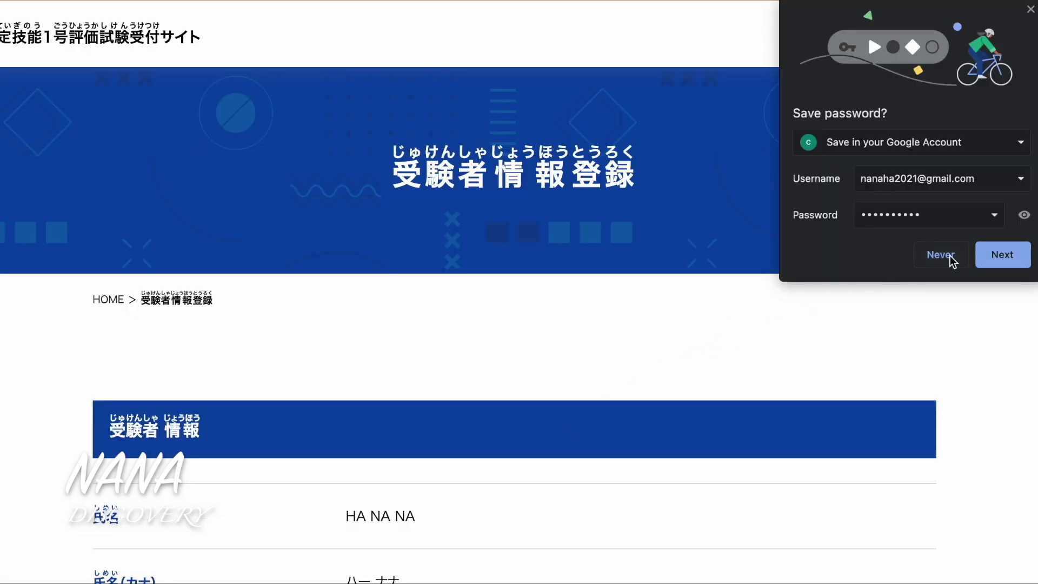
{"action": "left_click", "coordinate": [941, 255]}
{"action": "scroll", "coordinate": [771, 404], "scroll_direction": "down", "scroll_amount": 7}
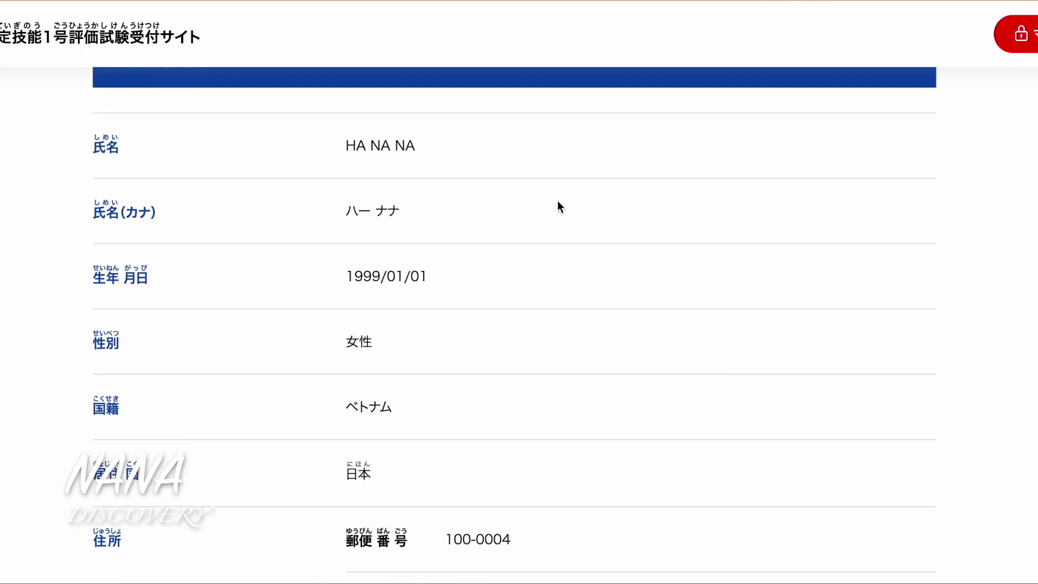
{"action": "scroll", "coordinate": [437, 382], "scroll_direction": "down", "scroll_amount": 1}
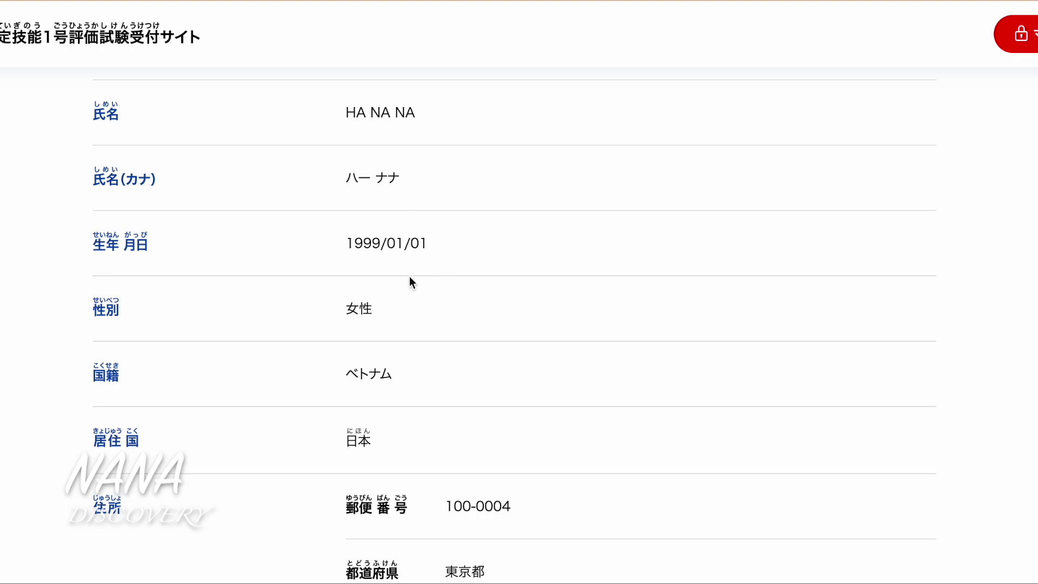
{"action": "scroll", "coordinate": [409, 282], "scroll_direction": "down", "scroll_amount": 2}
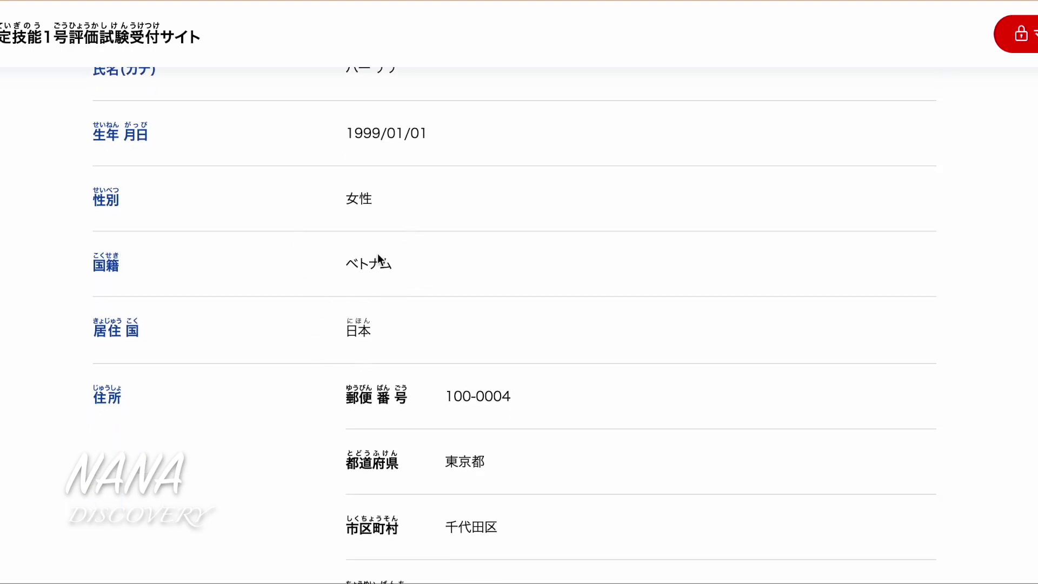
{"action": "scroll", "coordinate": [436, 332], "scroll_direction": "down", "scroll_amount": 2}
{"action": "scroll", "coordinate": [436, 378], "scroll_direction": "down", "scroll_amount": 7}
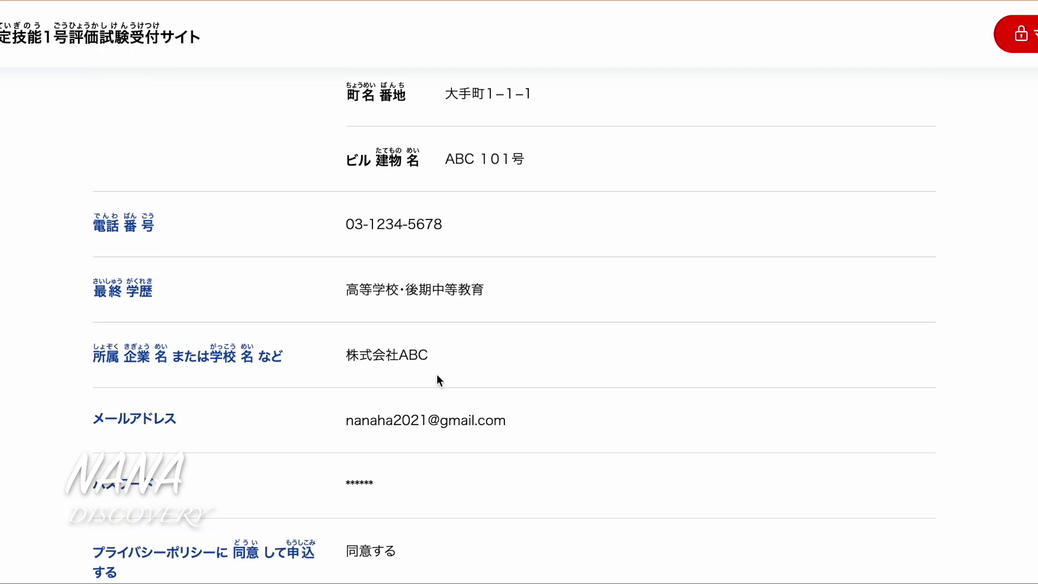
{"action": "scroll", "coordinate": [431, 379], "scroll_direction": "down", "scroll_amount": 8}
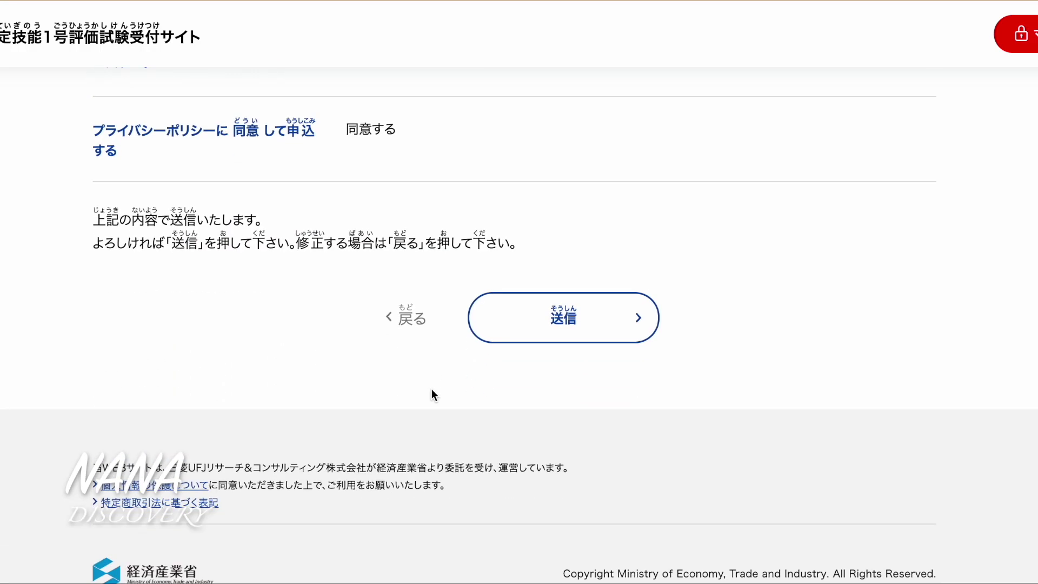
{"action": "left_click", "coordinate": [564, 319]}
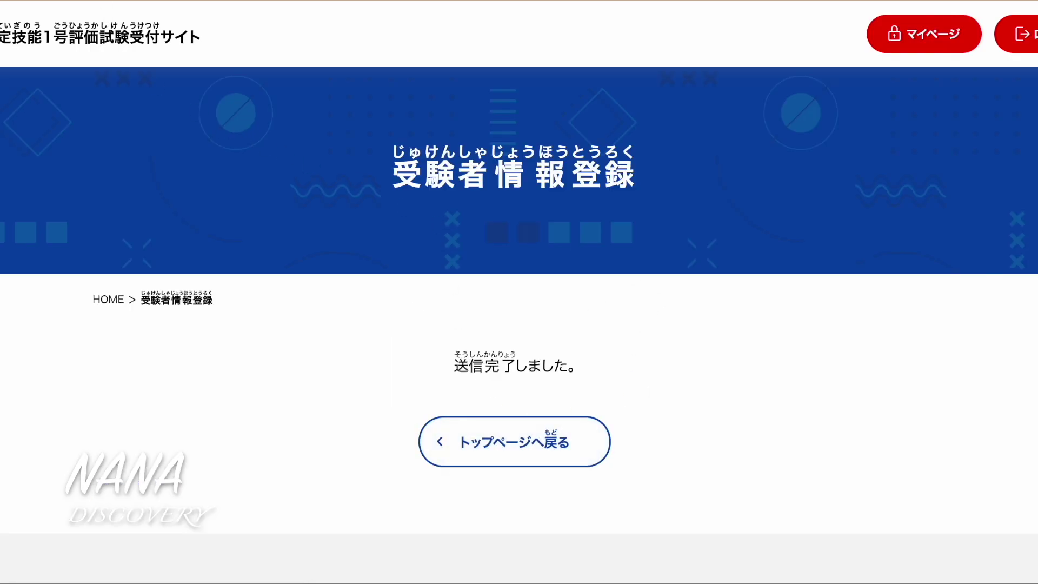
Open the no-reply_exam confirmation email in Gmail and follow its verification URL
{"action": "left_click", "coordinate": [81, 1]}
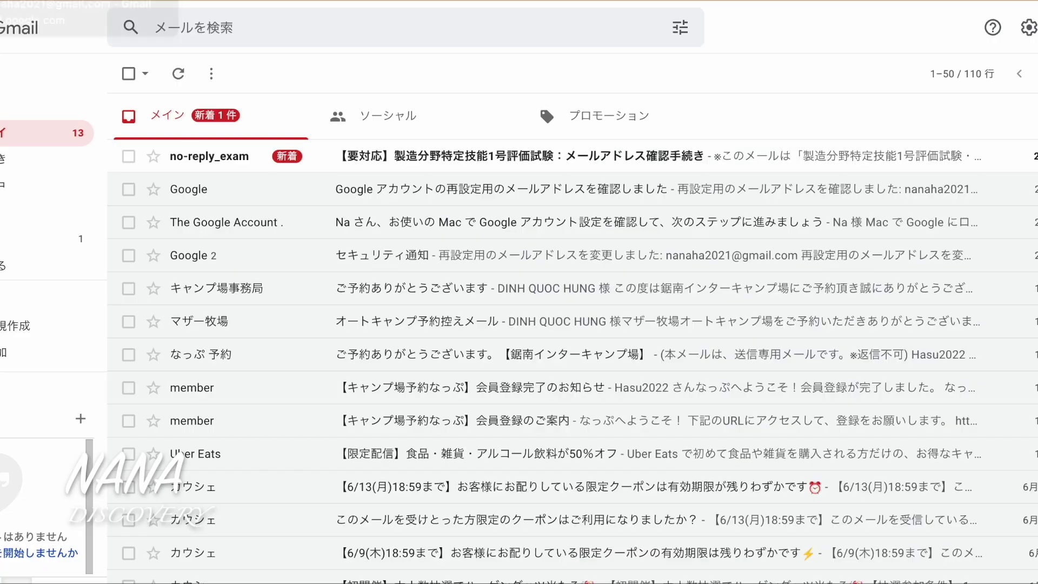
{"action": "left_click", "coordinate": [565, 157]}
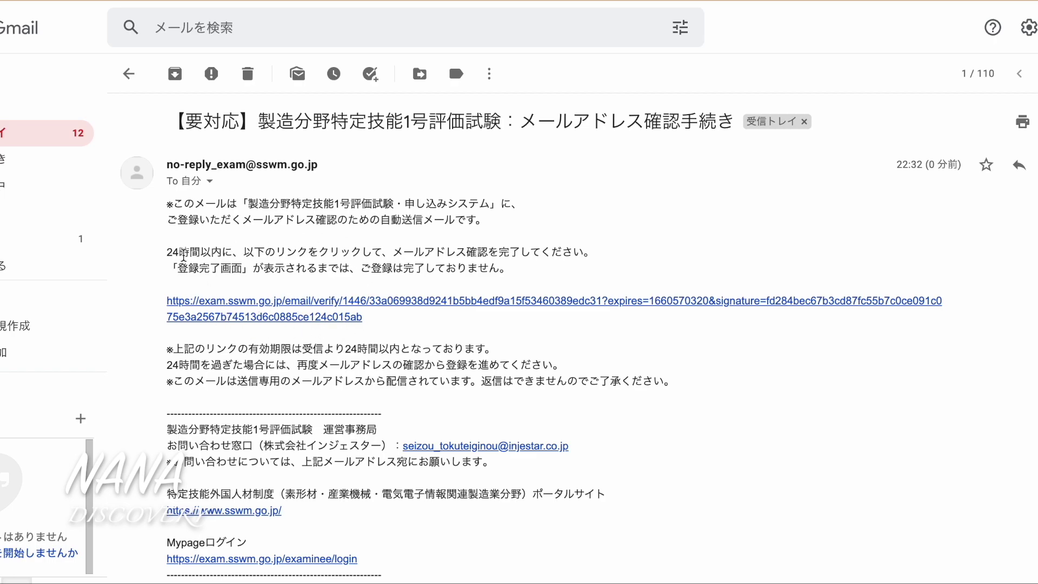
{"action": "scroll", "coordinate": [490, 406], "scroll_direction": "down", "scroll_amount": 1}
{"action": "scroll", "coordinate": [490, 406], "scroll_direction": "down", "scroll_amount": 3}
{"action": "scroll", "coordinate": [476, 346], "scroll_direction": "up", "scroll_amount": 2}
{"action": "left_click", "coordinate": [416, 254]}
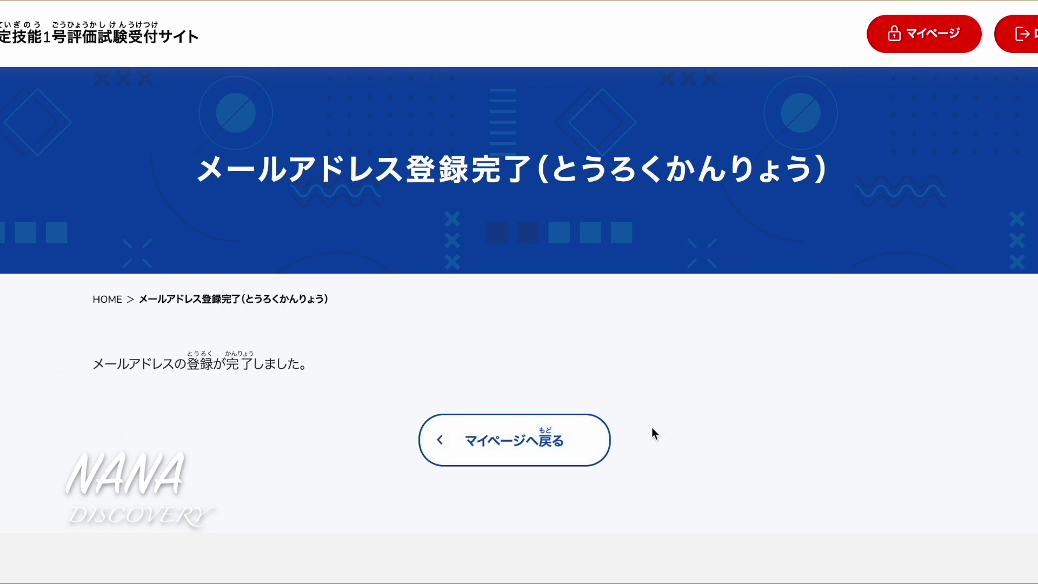
Go to マイページ and scroll to its exam schedule and application list menu links
{"action": "left_click", "coordinate": [925, 43]}
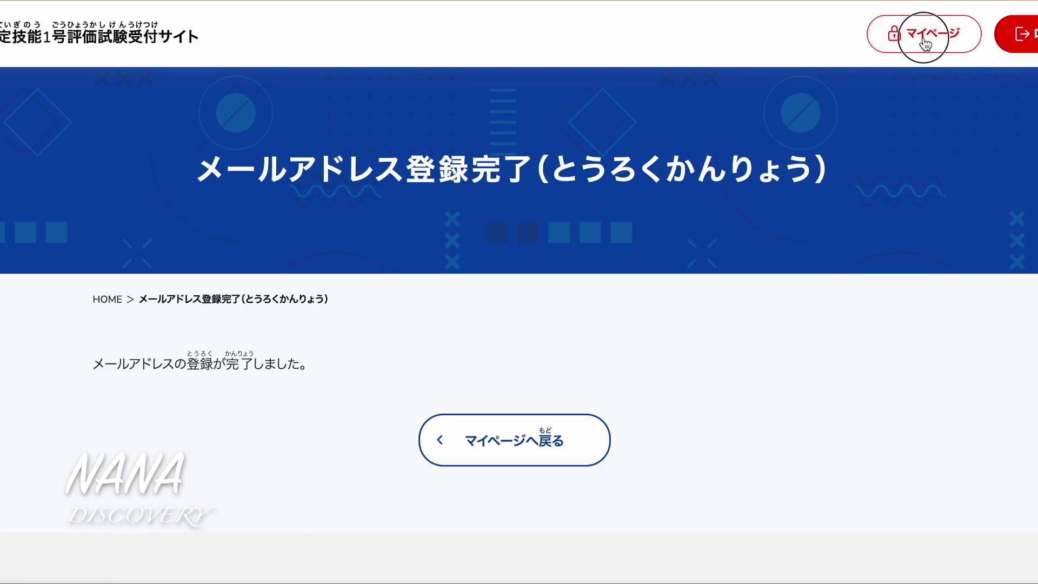
{"action": "scroll", "coordinate": [669, 378], "scroll_direction": "down", "scroll_amount": 5}
{"action": "scroll", "coordinate": [669, 379], "scroll_direction": "up", "scroll_amount": 4}
{"action": "scroll", "coordinate": [832, 239], "scroll_direction": "up", "scroll_amount": 1}
{"action": "scroll", "coordinate": [831, 239], "scroll_direction": "down", "scroll_amount": 1}
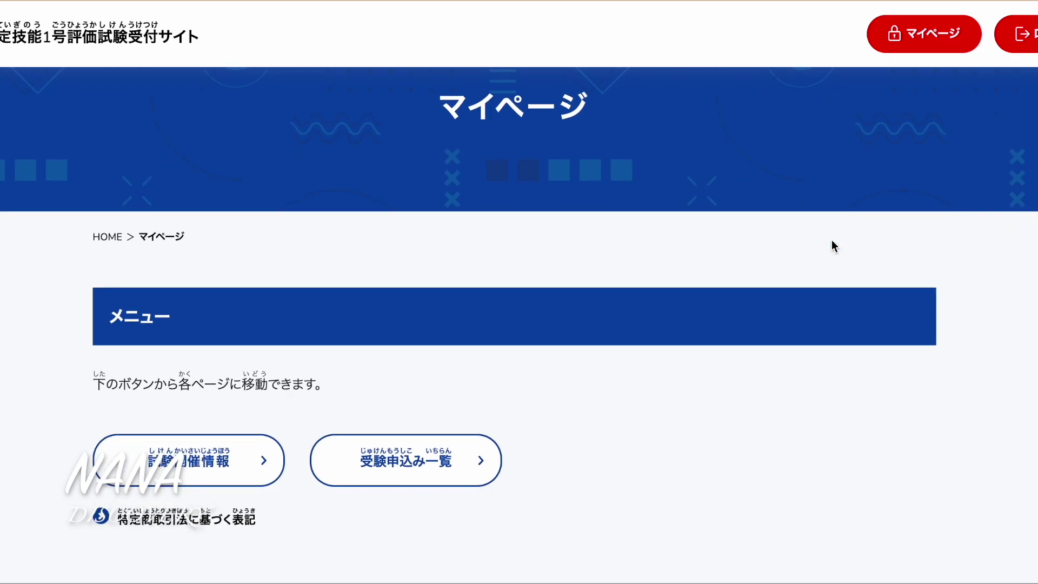
{"action": "scroll", "coordinate": [832, 241], "scroll_direction": "down", "scroll_amount": 4}
{"action": "scroll", "coordinate": [832, 241], "scroll_direction": "up", "scroll_amount": 1}
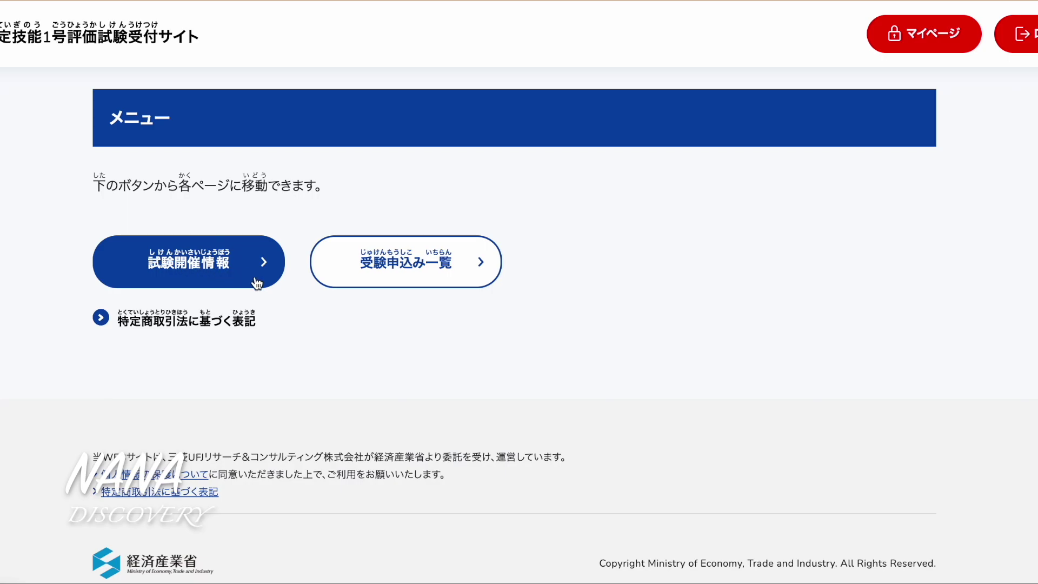
Open the exam schedule information and browse the 2022 list to the 2022年07月04日 Osaka entry
{"action": "left_click", "coordinate": [208, 257]}
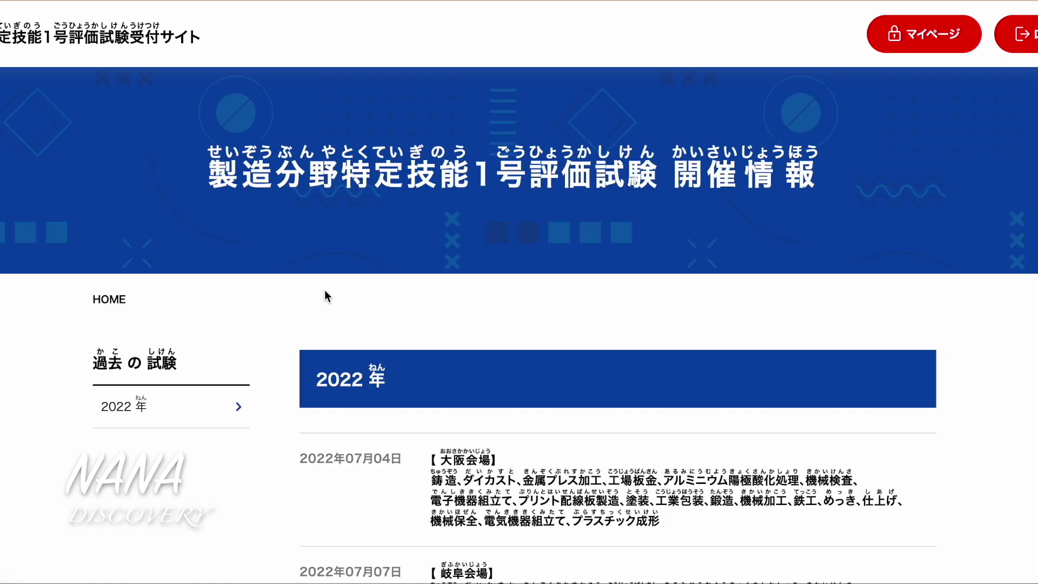
{"action": "scroll", "coordinate": [543, 320], "scroll_direction": "down", "scroll_amount": 4}
{"action": "scroll", "coordinate": [544, 319], "scroll_direction": "down", "scroll_amount": 3}
{"action": "scroll", "coordinate": [545, 327], "scroll_direction": "up", "scroll_amount": 2}
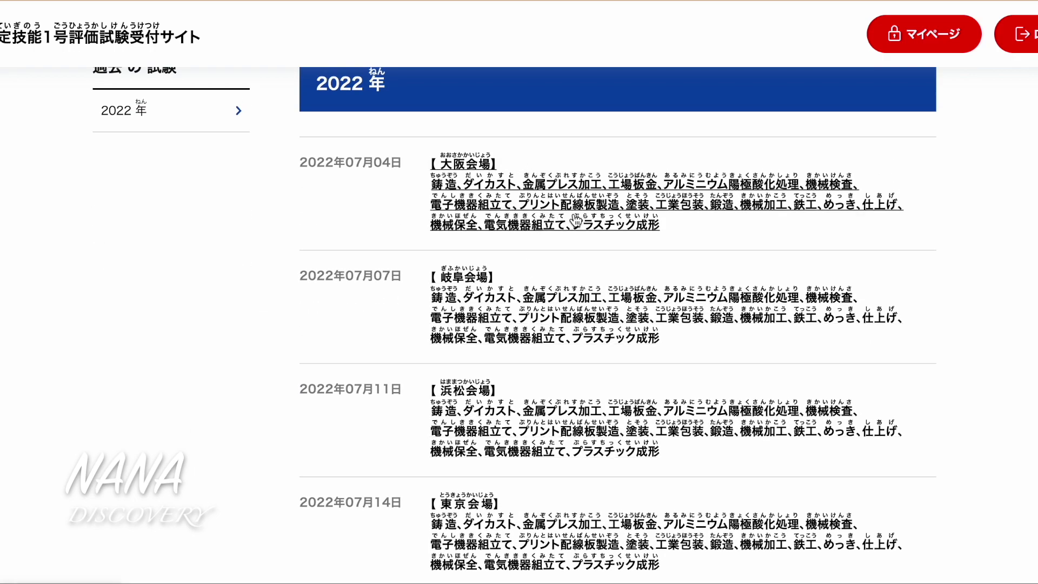
{"action": "scroll", "coordinate": [575, 220], "scroll_direction": "up", "scroll_amount": 1}
{"action": "scroll", "coordinate": [576, 220], "scroll_direction": "down", "scroll_amount": 3}
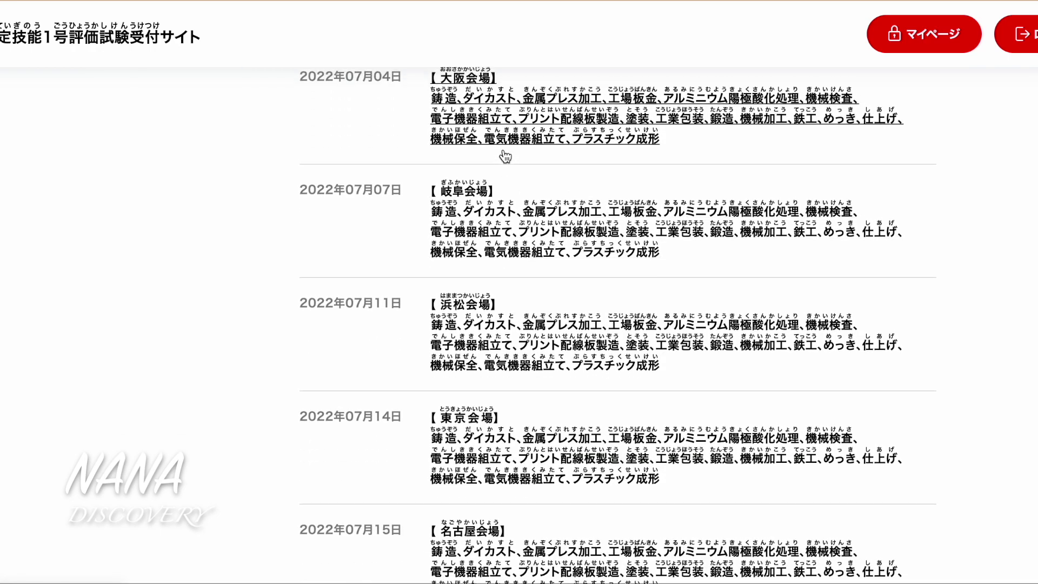
{"action": "scroll", "coordinate": [503, 155], "scroll_direction": "up", "scroll_amount": 1}
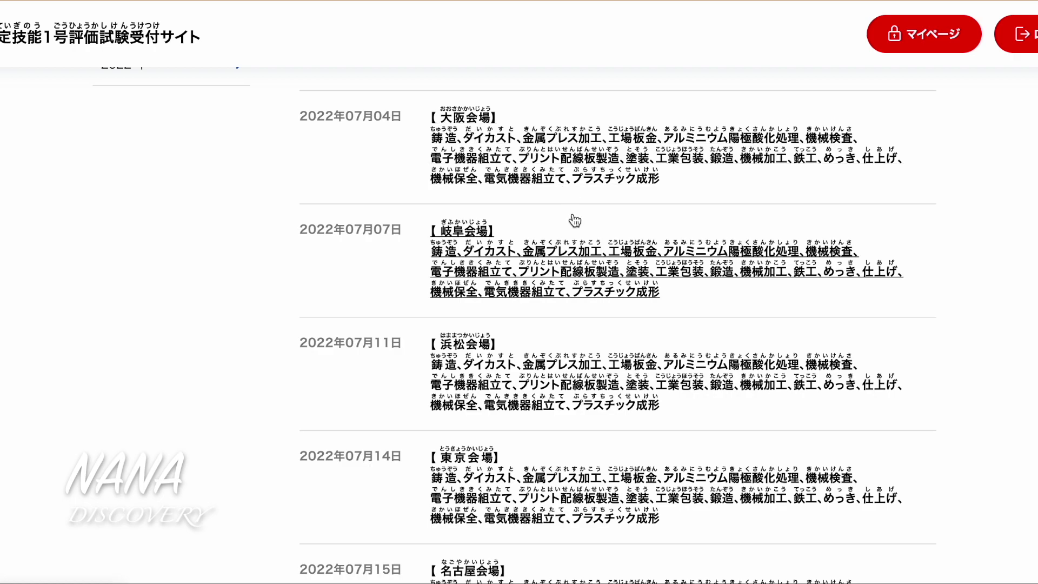
{"action": "scroll", "coordinate": [505, 277], "scroll_direction": "down", "scroll_amount": 2}
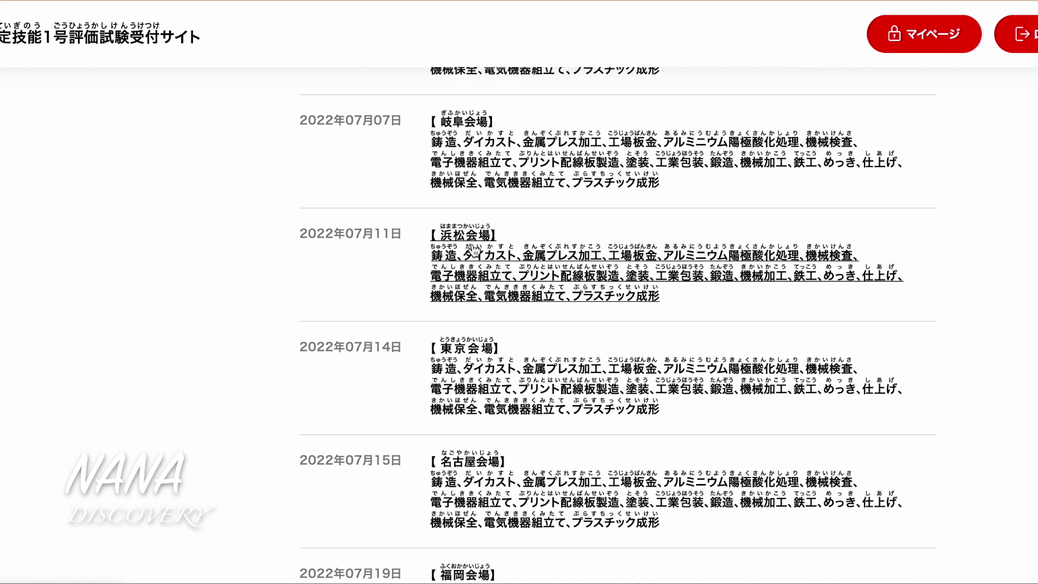
{"action": "scroll", "coordinate": [506, 277], "scroll_direction": "down", "scroll_amount": 1}
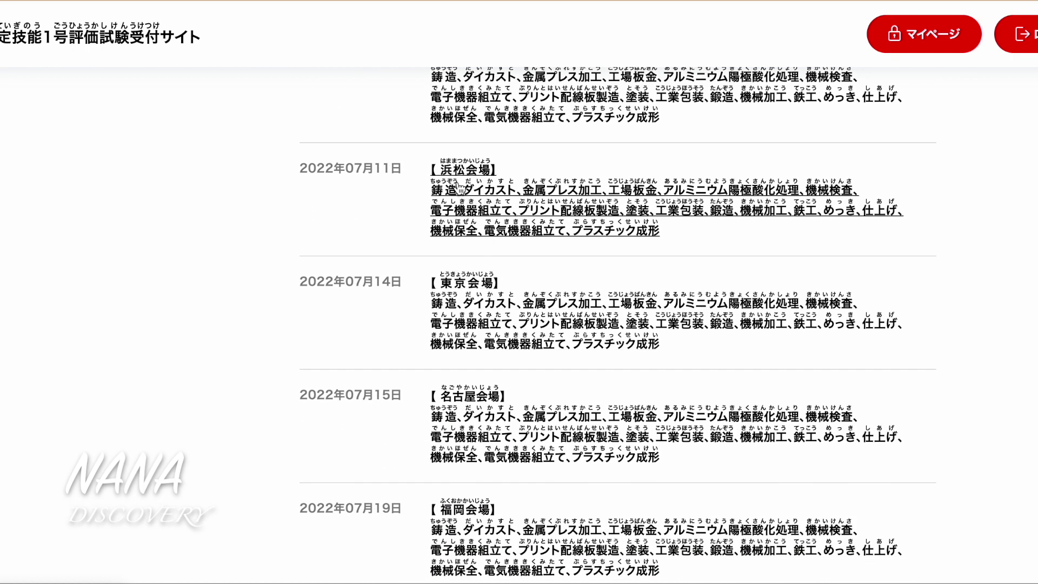
{"action": "scroll", "coordinate": [514, 208], "scroll_direction": "down", "scroll_amount": 1}
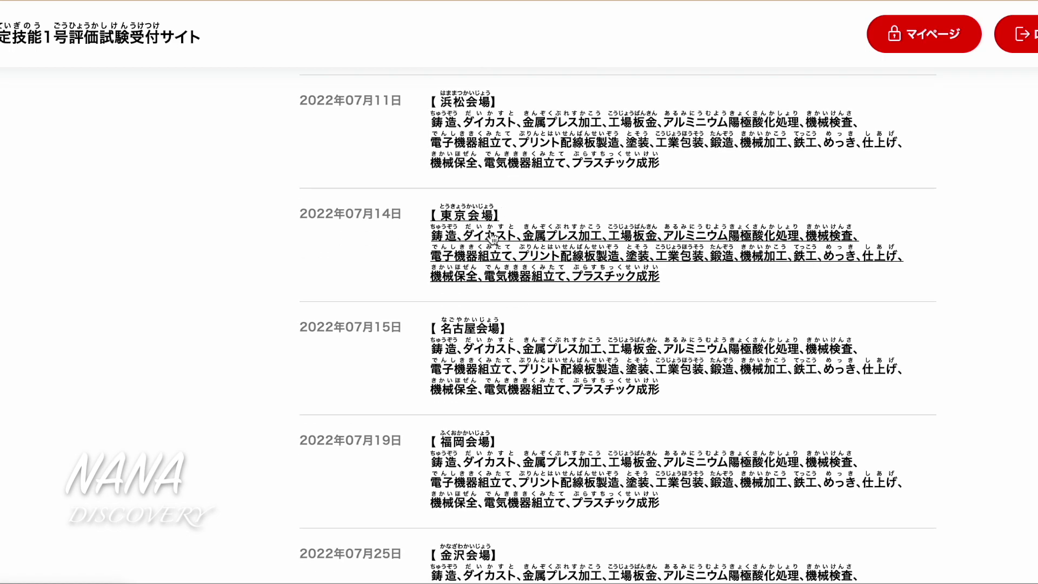
{"action": "scroll", "coordinate": [514, 249], "scroll_direction": "down", "scroll_amount": 1}
{"action": "scroll", "coordinate": [469, 294], "scroll_direction": "up", "scroll_amount": 1}
{"action": "scroll", "coordinate": [469, 296], "scroll_direction": "up", "scroll_amount": 5}
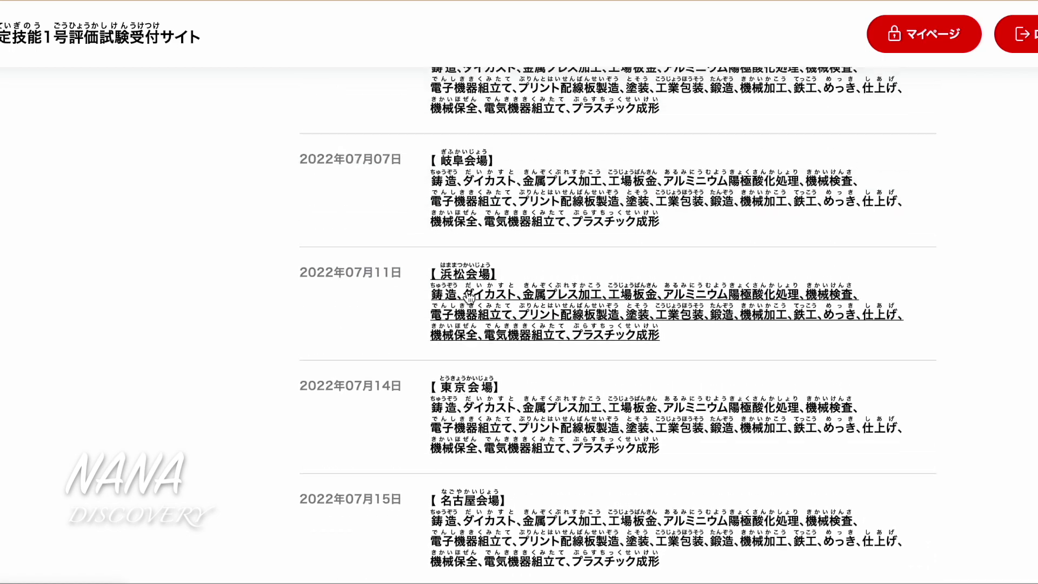
{"action": "scroll", "coordinate": [470, 296], "scroll_direction": "up", "scroll_amount": 1}
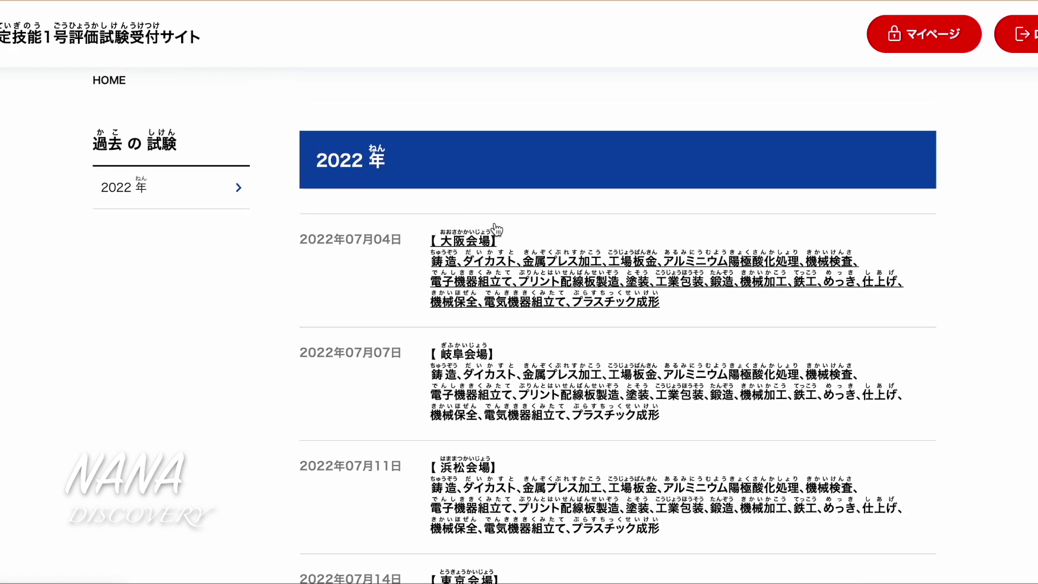
Open the 受験申込み form for the Osaka venue exam and scroll to 試験区分・選択科目
{"action": "left_click", "coordinate": [501, 267]}
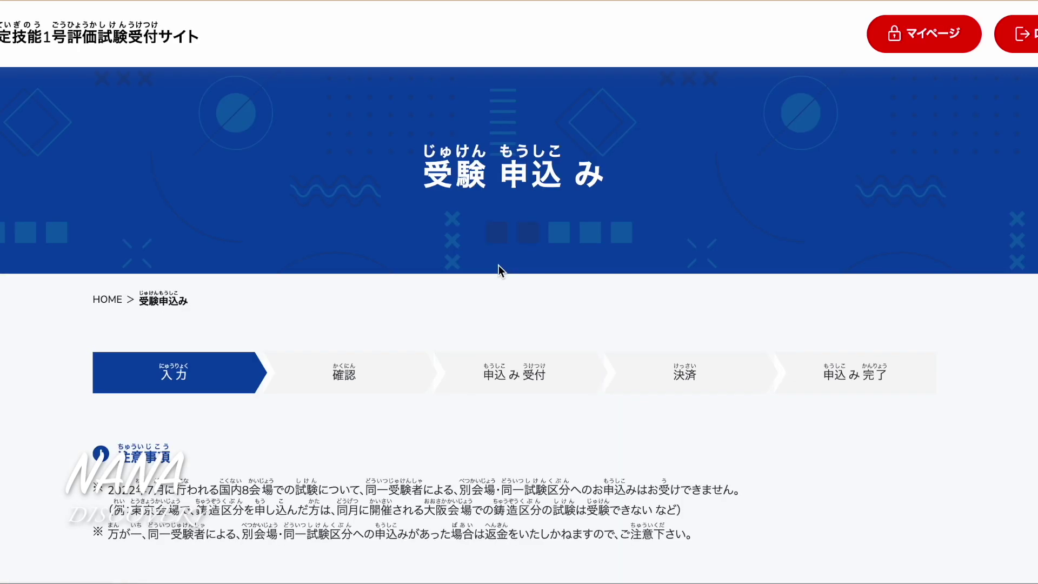
{"action": "scroll", "coordinate": [443, 374], "scroll_direction": "down", "scroll_amount": 6}
{"action": "scroll", "coordinate": [444, 374], "scroll_direction": "down", "scroll_amount": 3}
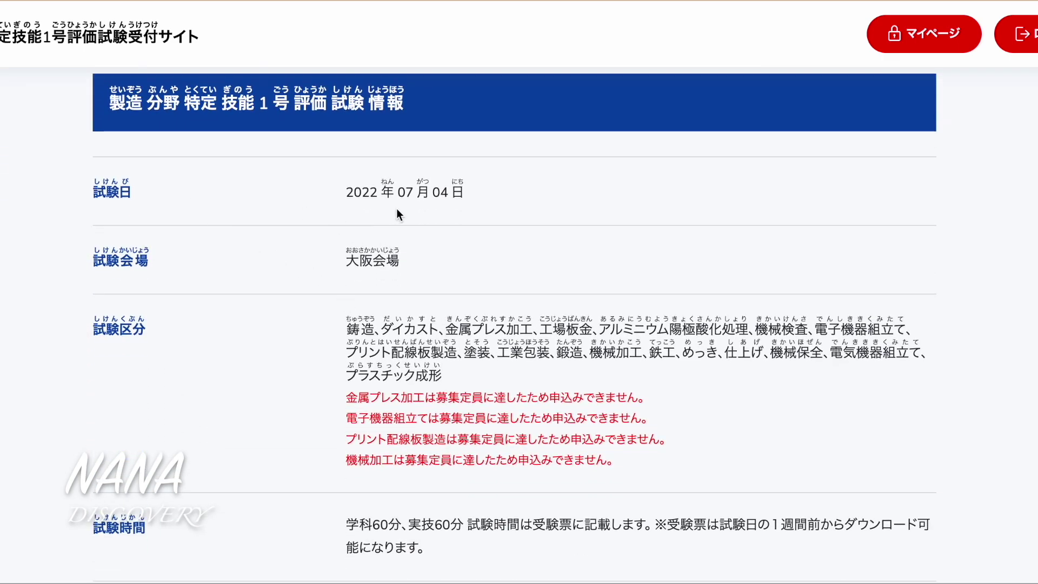
{"action": "scroll", "coordinate": [366, 298], "scroll_direction": "down", "scroll_amount": 7}
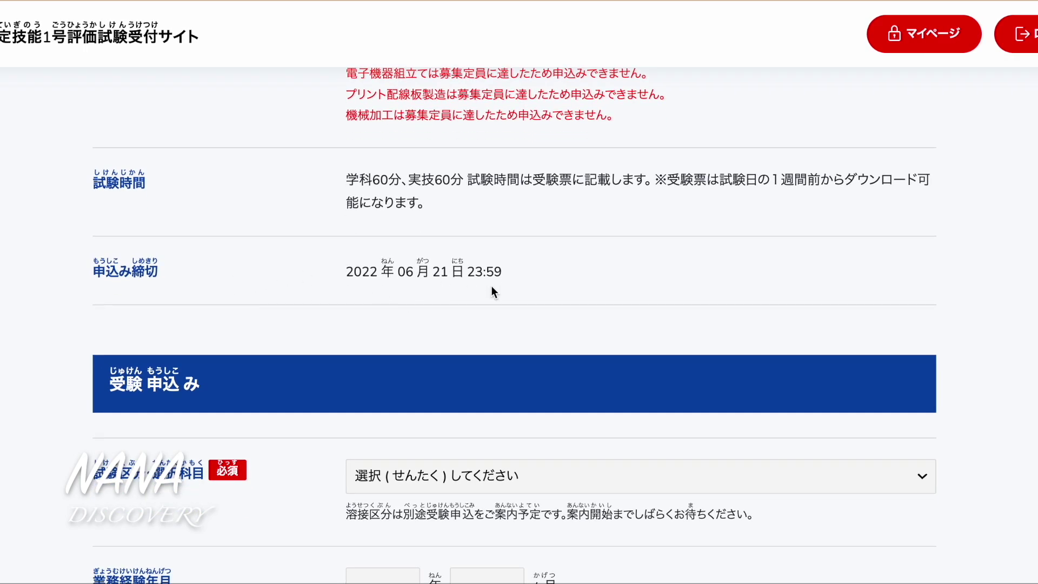
{"action": "scroll", "coordinate": [497, 290], "scroll_direction": "down", "scroll_amount": 5}
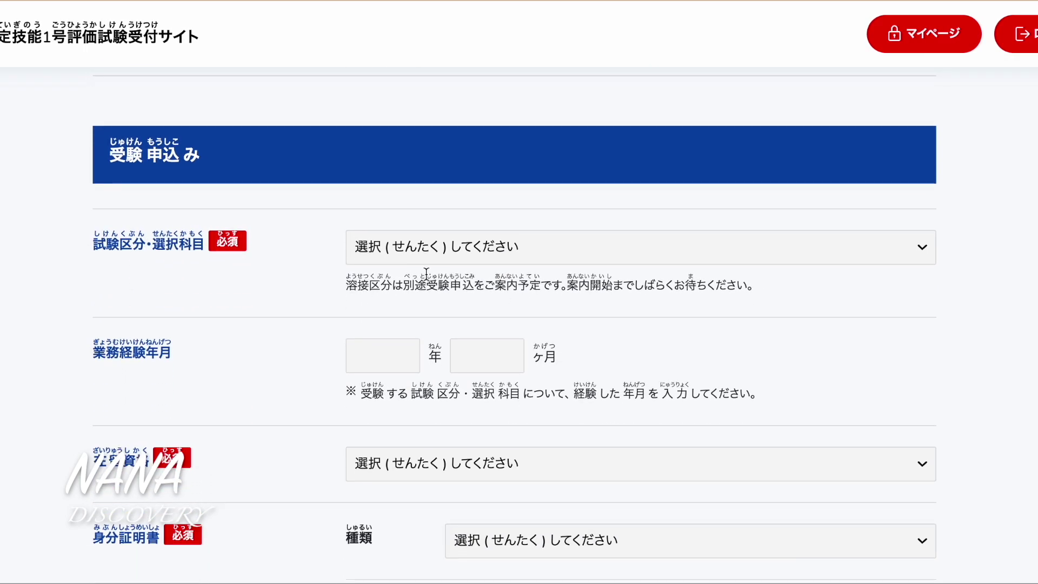
{"action": "scroll", "coordinate": [472, 298], "scroll_direction": "down", "scroll_amount": 2}
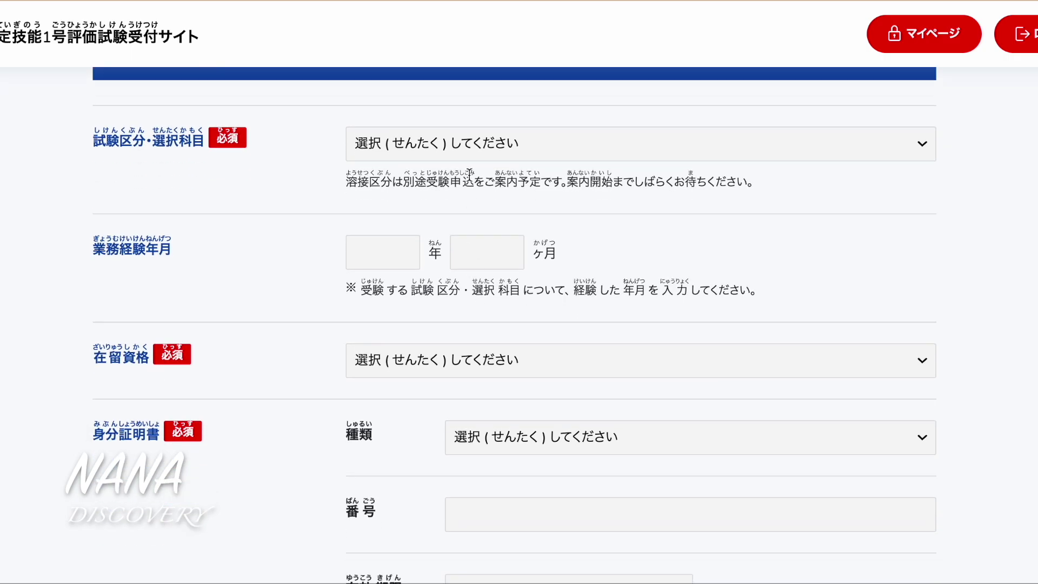
Pick 機械検査(きかいけんさ) as the exam category and subject
{"action": "left_click", "coordinate": [462, 155]}
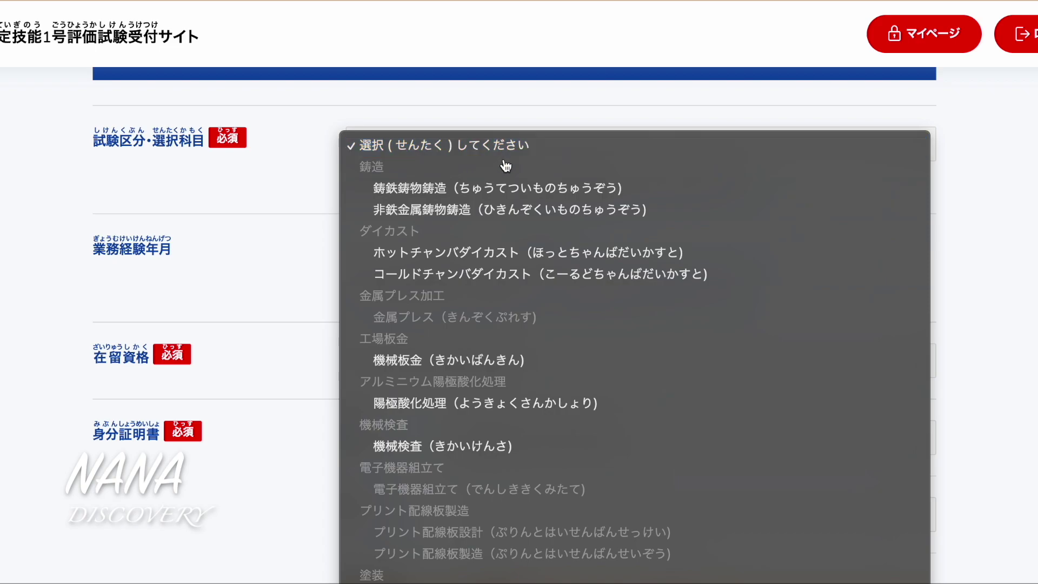
{"action": "scroll", "coordinate": [551, 324], "scroll_direction": "down", "scroll_amount": 10}
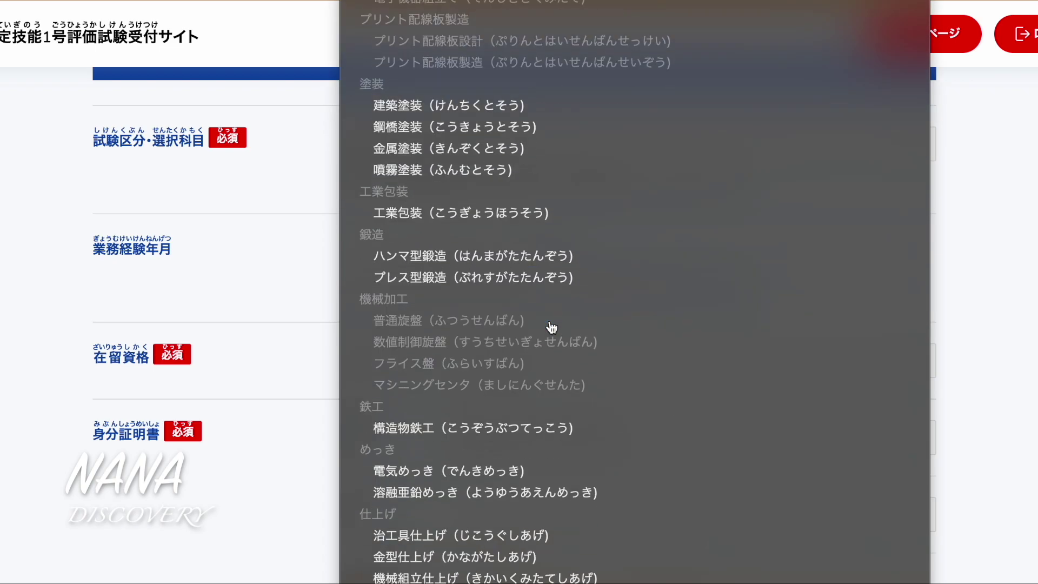
{"action": "scroll", "coordinate": [552, 327], "scroll_direction": "down", "scroll_amount": 2}
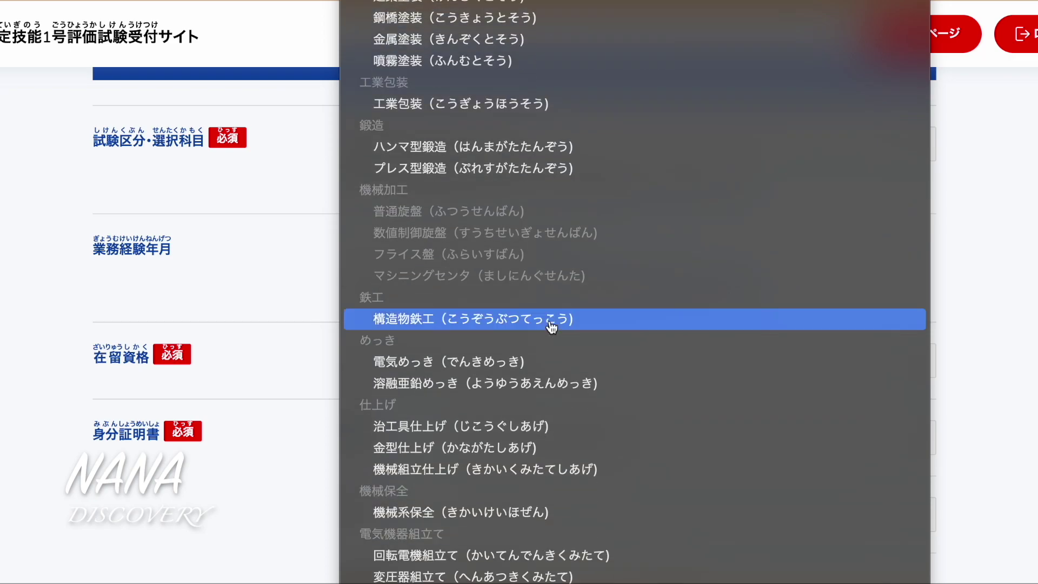
{"action": "scroll", "coordinate": [590, 390], "scroll_direction": "down", "scroll_amount": 2}
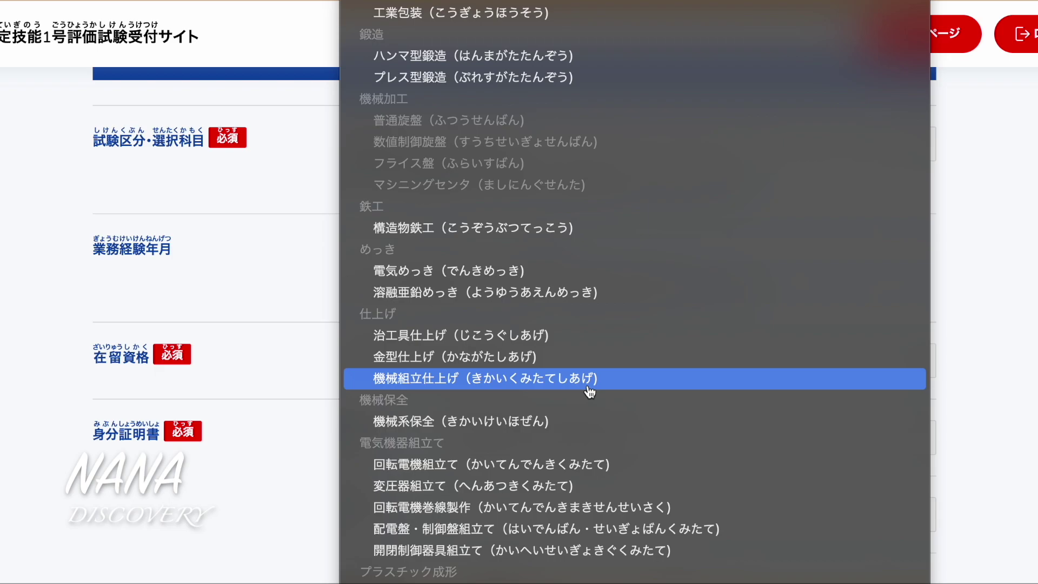
{"action": "scroll", "coordinate": [590, 391], "scroll_direction": "down", "scroll_amount": 1}
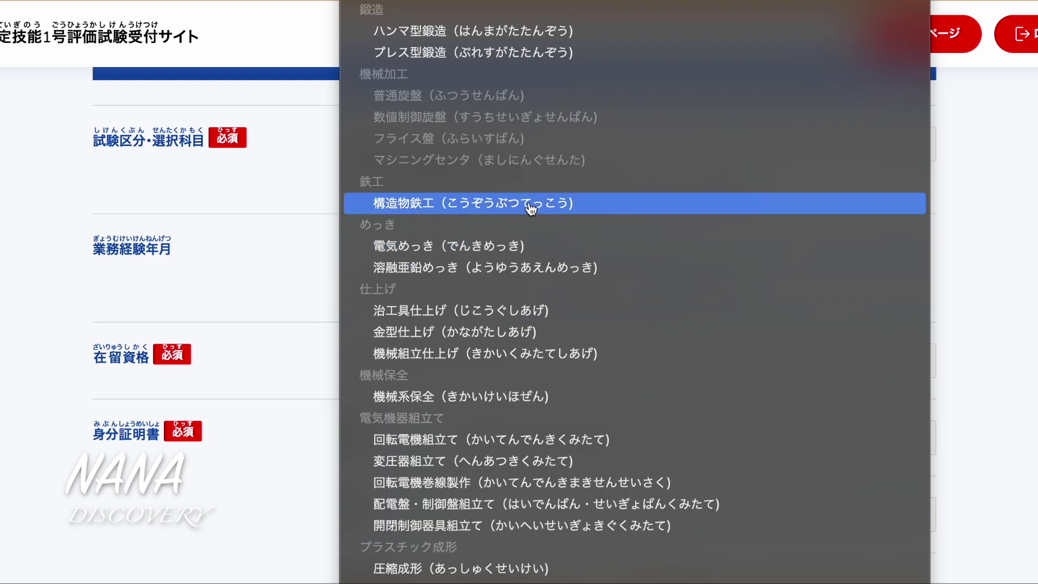
{"action": "scroll", "coordinate": [531, 211], "scroll_direction": "up", "scroll_amount": 5}
{"action": "scroll", "coordinate": [532, 214], "scroll_direction": "up", "scroll_amount": 1}
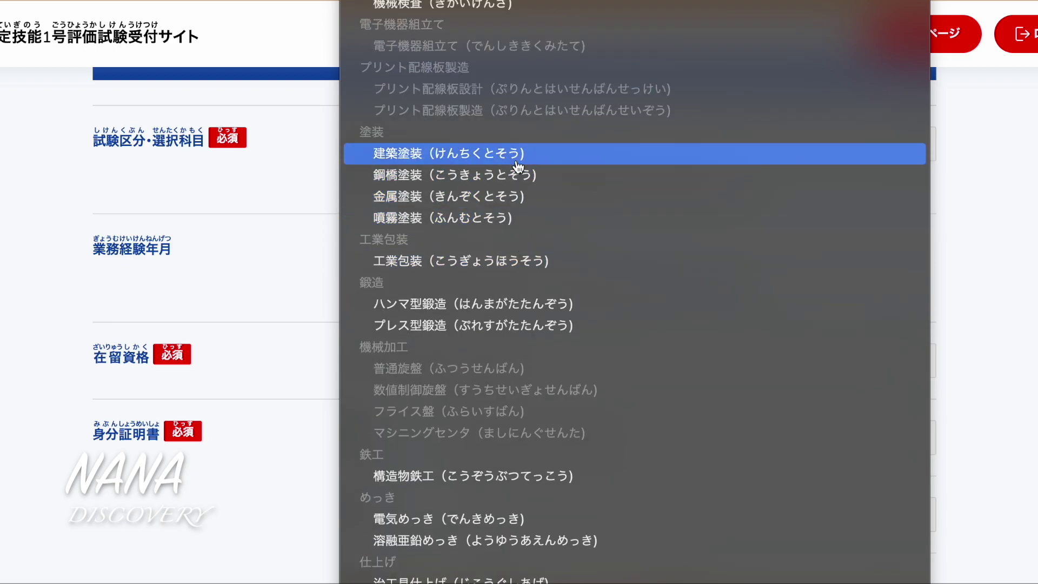
{"action": "scroll", "coordinate": [518, 163], "scroll_direction": "up", "scroll_amount": 3}
{"action": "scroll", "coordinate": [512, 164], "scroll_direction": "up", "scroll_amount": 3}
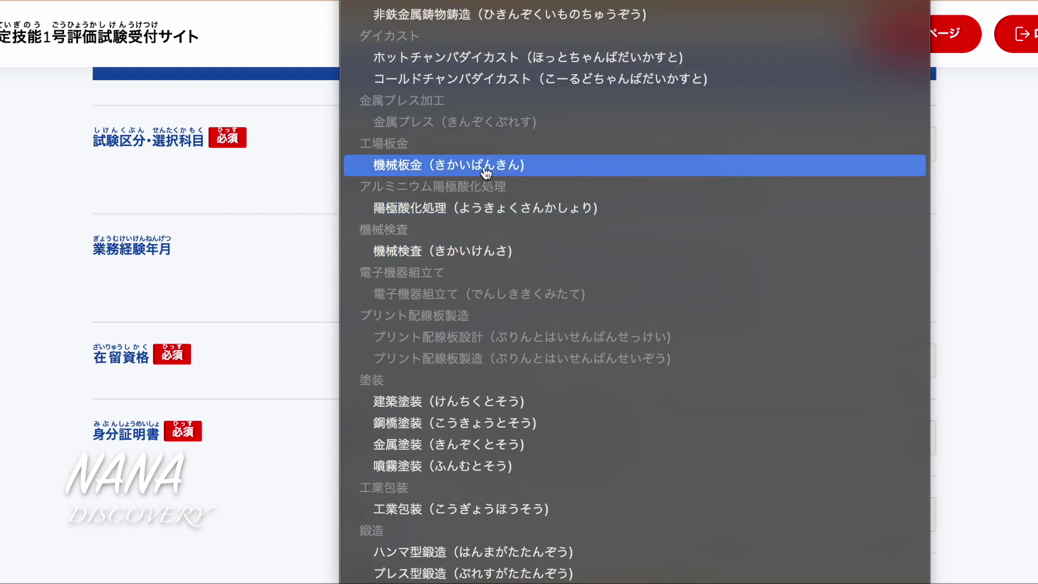
{"action": "left_click", "coordinate": [480, 253]}
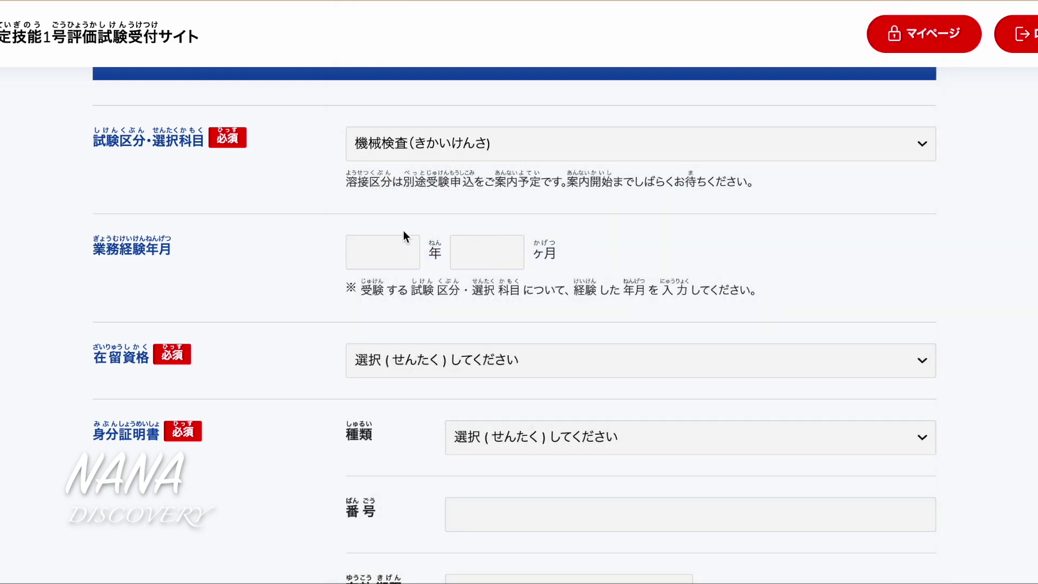
Enter 0 years and 0 months for 業務経験年月
{"action": "left_click", "coordinate": [386, 257]}
{"action": "type", "text": "0"}
{"action": "left_click", "coordinate": [507, 252]}
{"action": "type", "text": "0"}
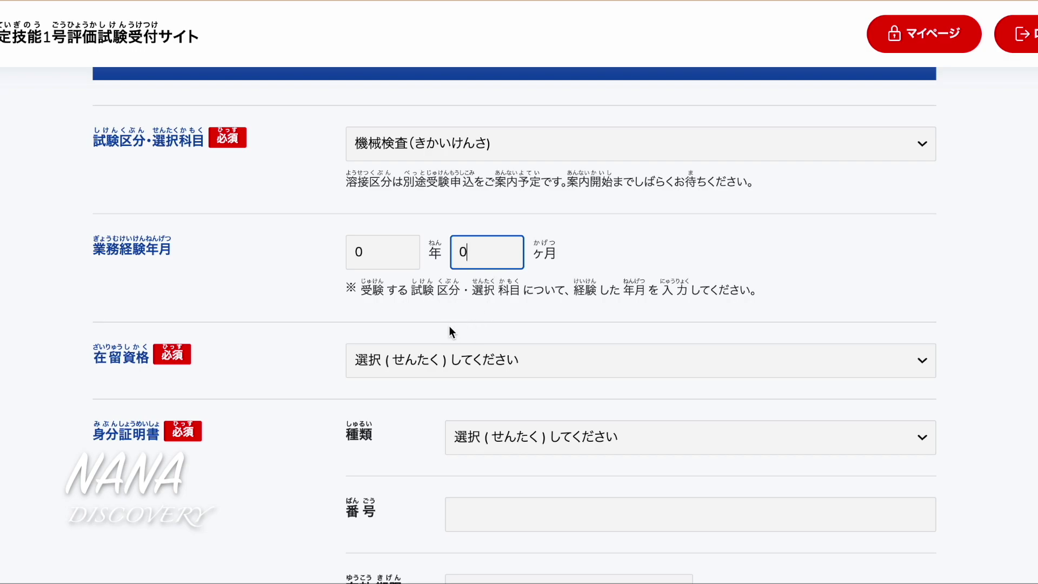
Set the 在留資格 residence status to 留学(りゅうがく)
{"action": "left_click", "coordinate": [421, 360]}
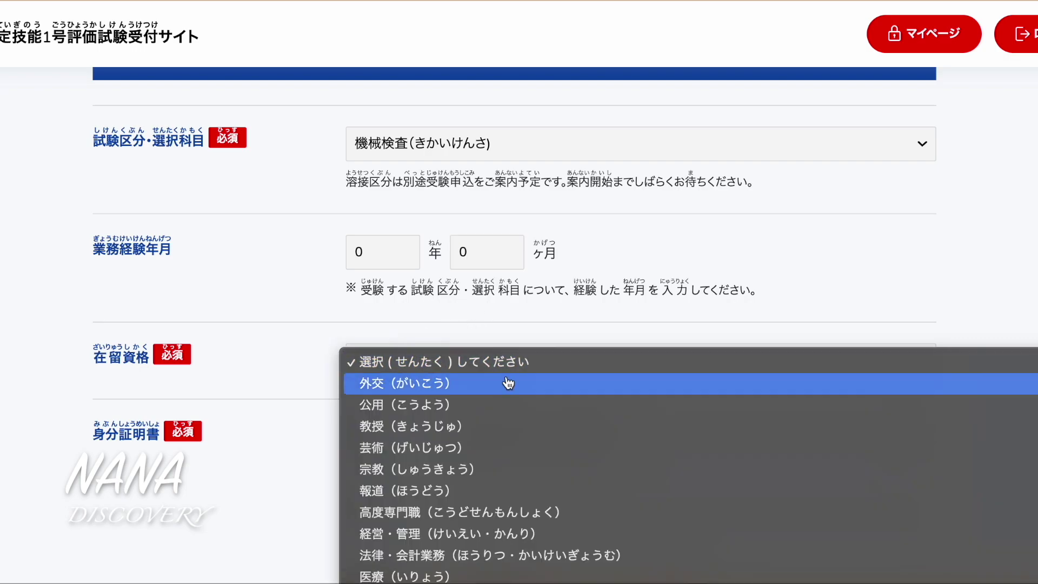
{"action": "scroll", "coordinate": [505, 378], "scroll_direction": "down", "scroll_amount": 3}
{"action": "scroll", "coordinate": [508, 378], "scroll_direction": "down", "scroll_amount": 2}
{"action": "scroll", "coordinate": [507, 378], "scroll_direction": "down", "scroll_amount": 10}
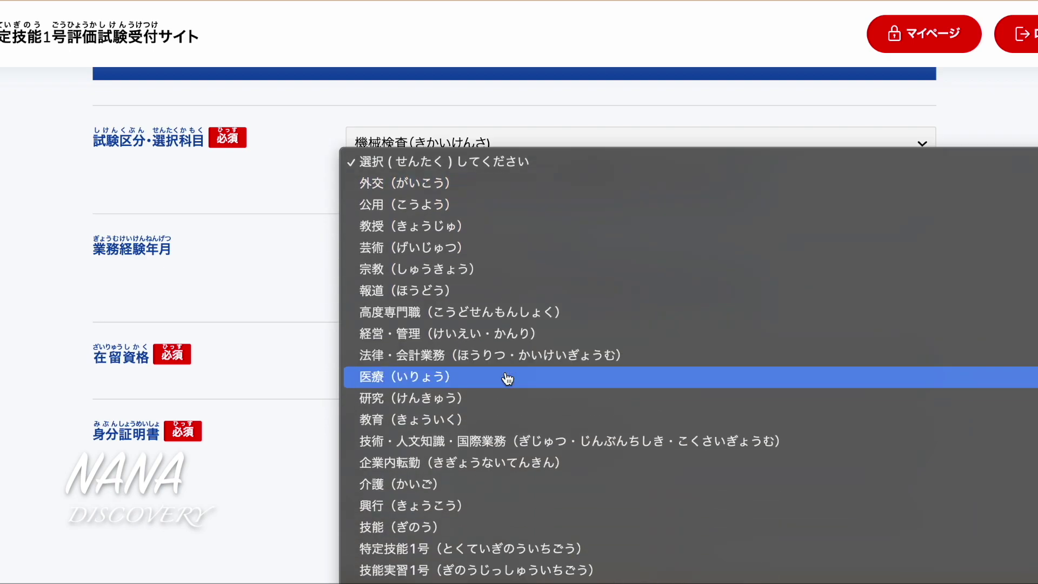
{"action": "scroll", "coordinate": [507, 378], "scroll_direction": "down", "scroll_amount": 3}
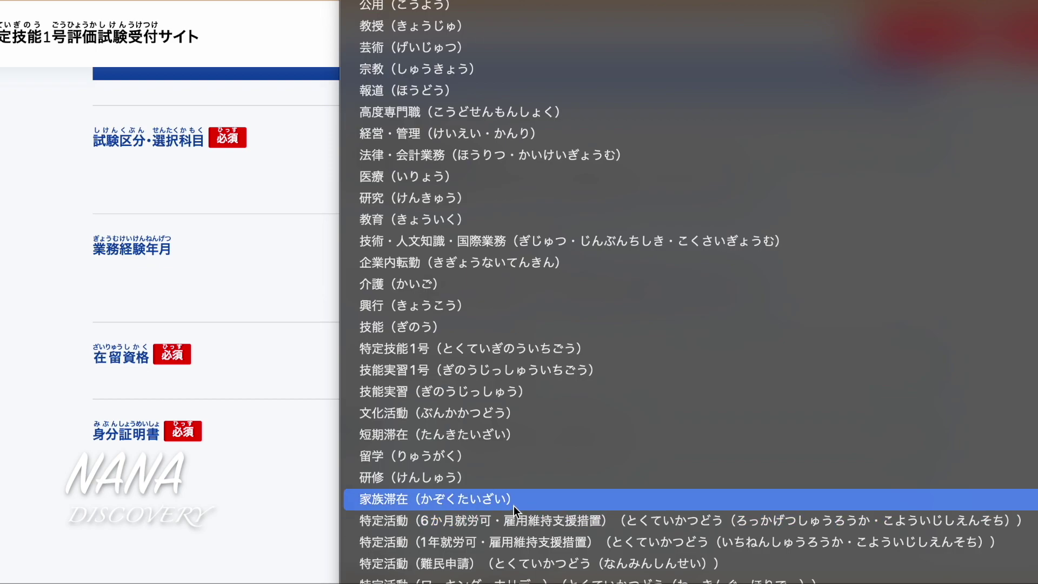
{"action": "left_click", "coordinate": [511, 457]}
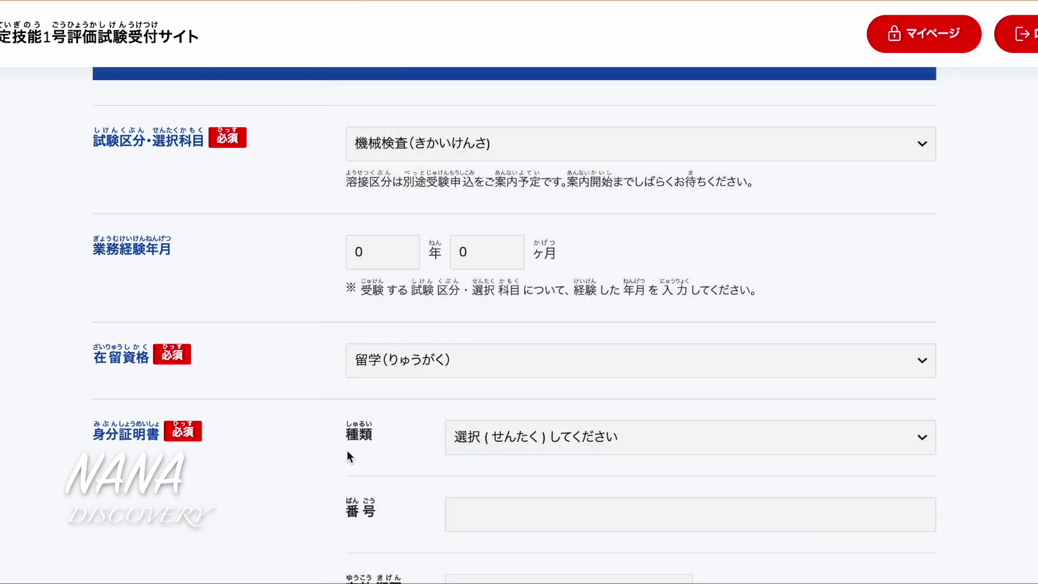
{"action": "scroll", "coordinate": [348, 455], "scroll_direction": "down", "scroll_amount": 2}
{"action": "scroll", "coordinate": [346, 455], "scroll_direction": "down", "scroll_amount": 1}
{"action": "scroll", "coordinate": [524, 323], "scroll_direction": "down", "scroll_amount": 5}
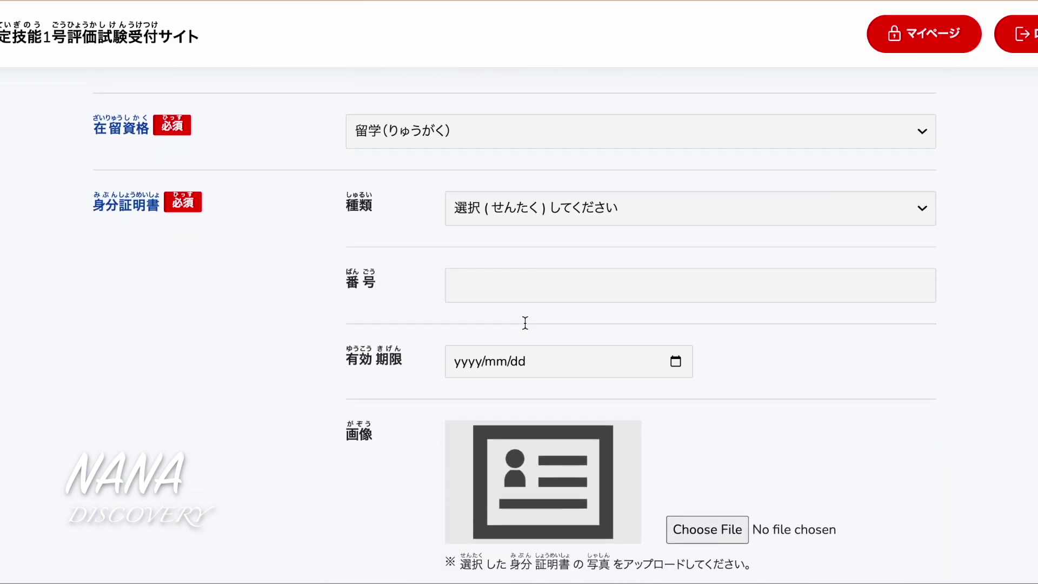
{"action": "scroll", "coordinate": [524, 323], "scroll_direction": "up", "scroll_amount": 5}
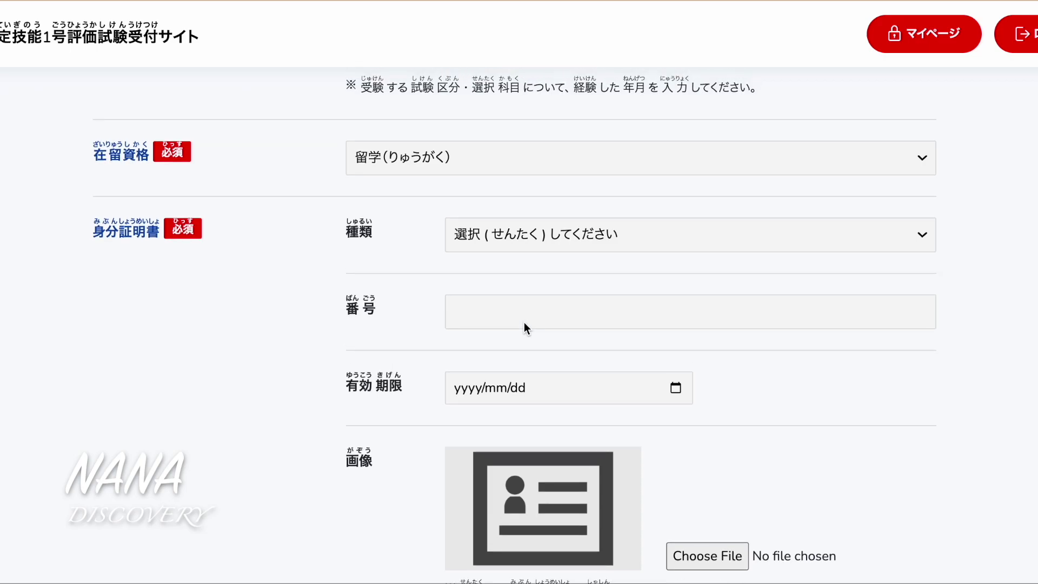
{"action": "scroll", "coordinate": [601, 413], "scroll_direction": "down", "scroll_amount": 1}
Select the residence card as the identification document type
{"action": "scroll", "coordinate": [601, 417], "scroll_direction": "down", "scroll_amount": 5}
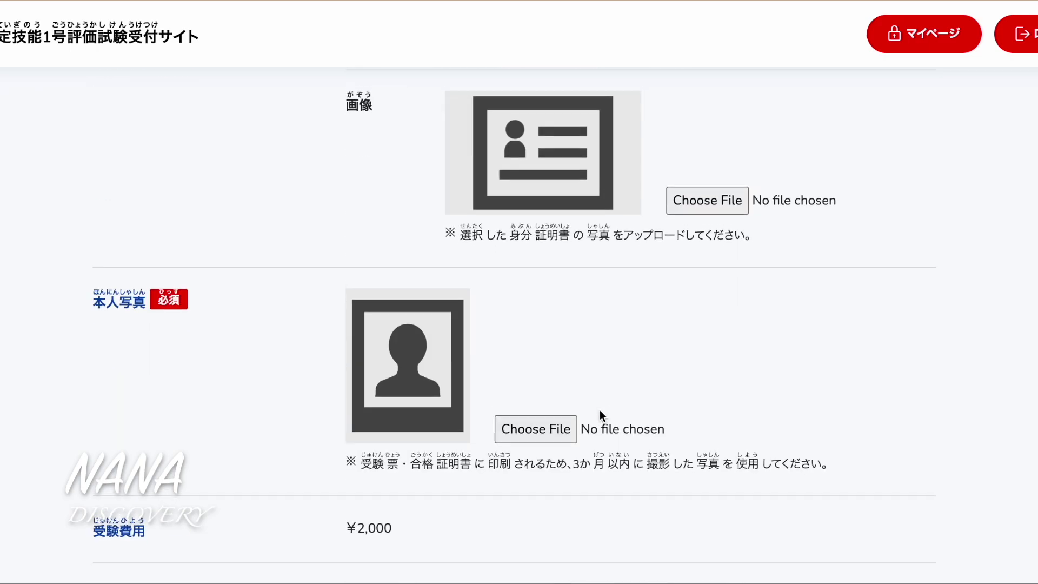
{"action": "scroll", "coordinate": [601, 417], "scroll_direction": "up", "scroll_amount": 10}
{"action": "scroll", "coordinate": [601, 414], "scroll_direction": "down", "scroll_amount": 3}
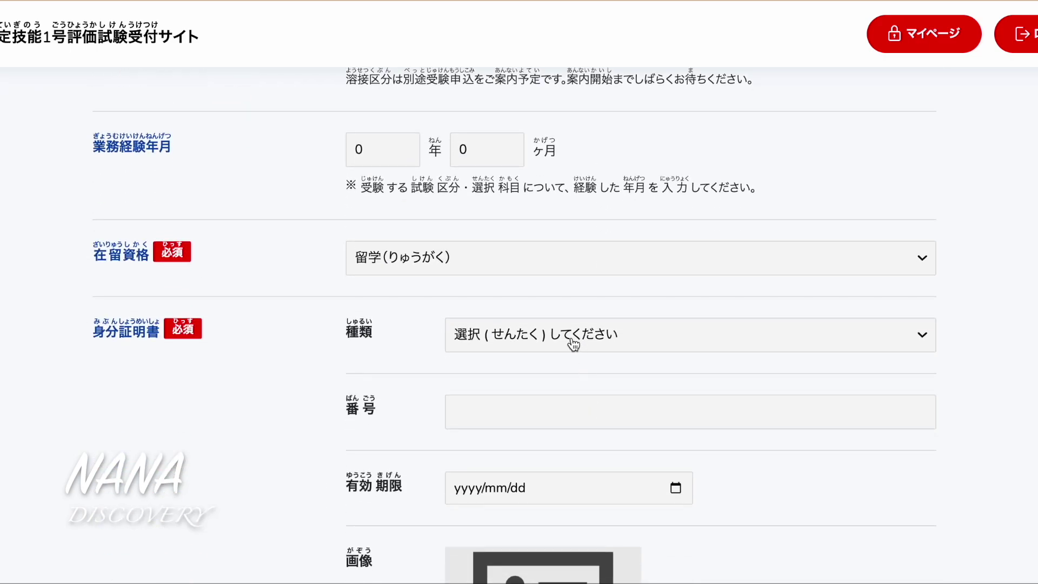
{"action": "left_click", "coordinate": [572, 341]}
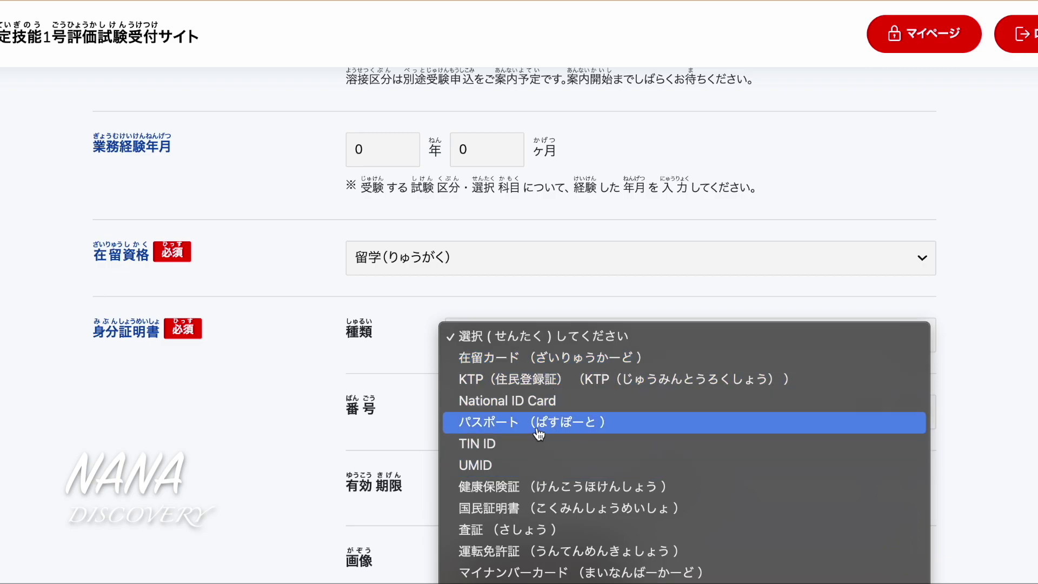
{"action": "left_click", "coordinate": [556, 364]}
Enter the residence card number and set its 有効期限 expiry date to 2022/10/11
{"action": "scroll", "coordinate": [616, 410], "scroll_direction": "down", "scroll_amount": 4}
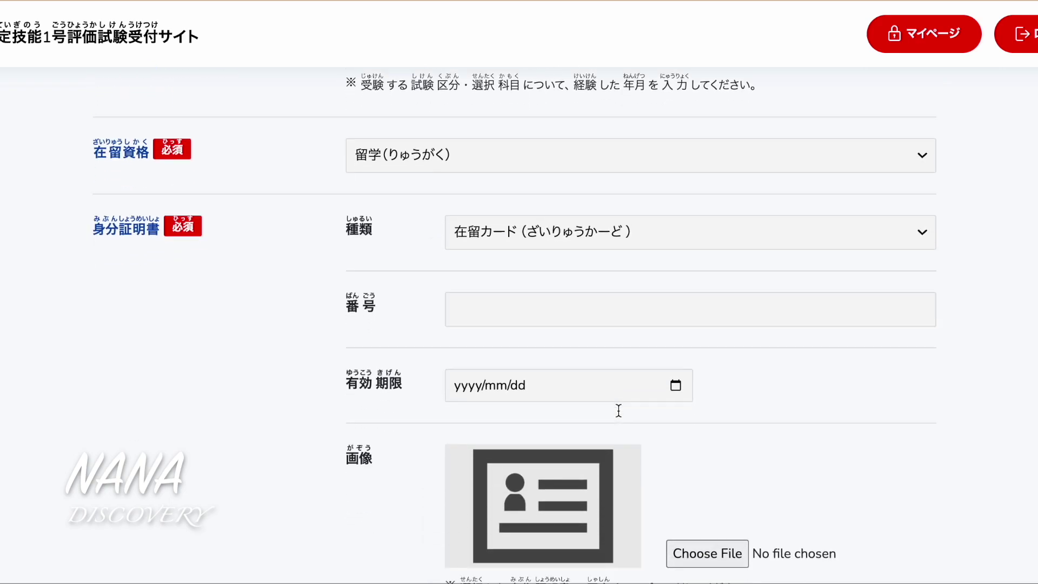
{"action": "left_click", "coordinate": [557, 223]}
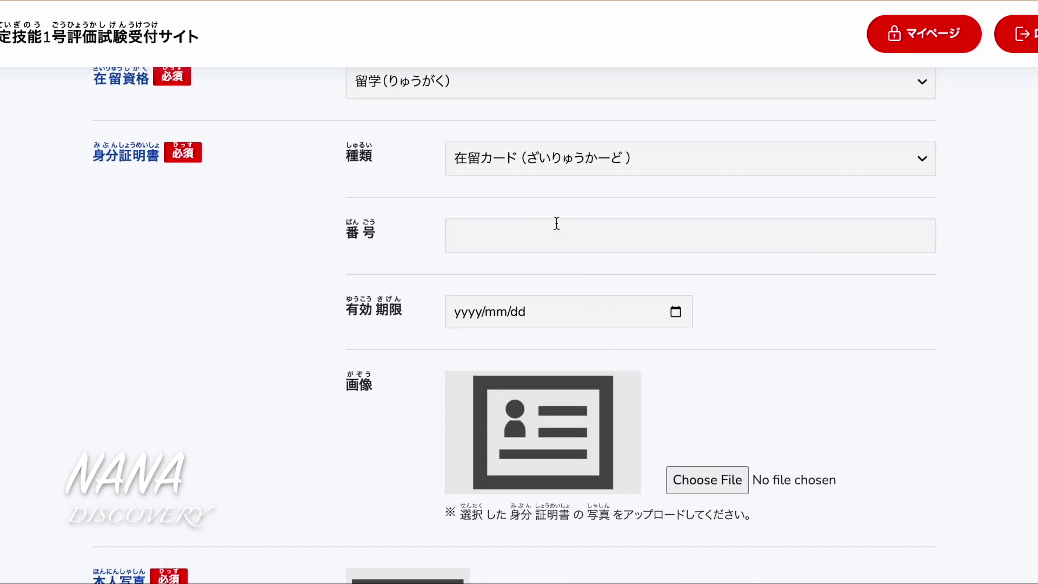
{"action": "type", "text": "T"}
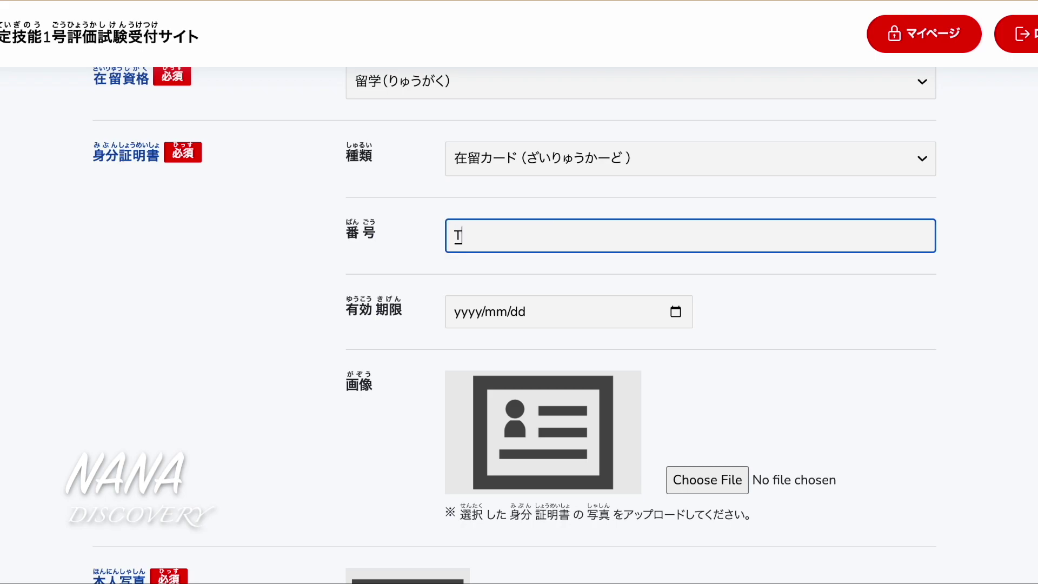
{"action": "type", "text": "J12345678EA"}
{"action": "left_click", "coordinate": [626, 284]}
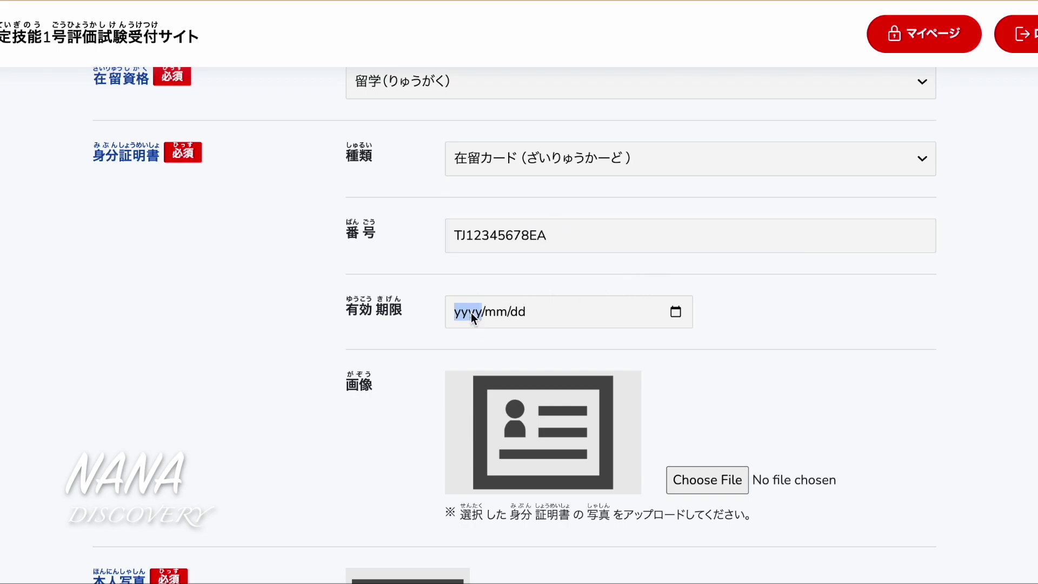
{"action": "type", "text": "2022/mm/dd"}
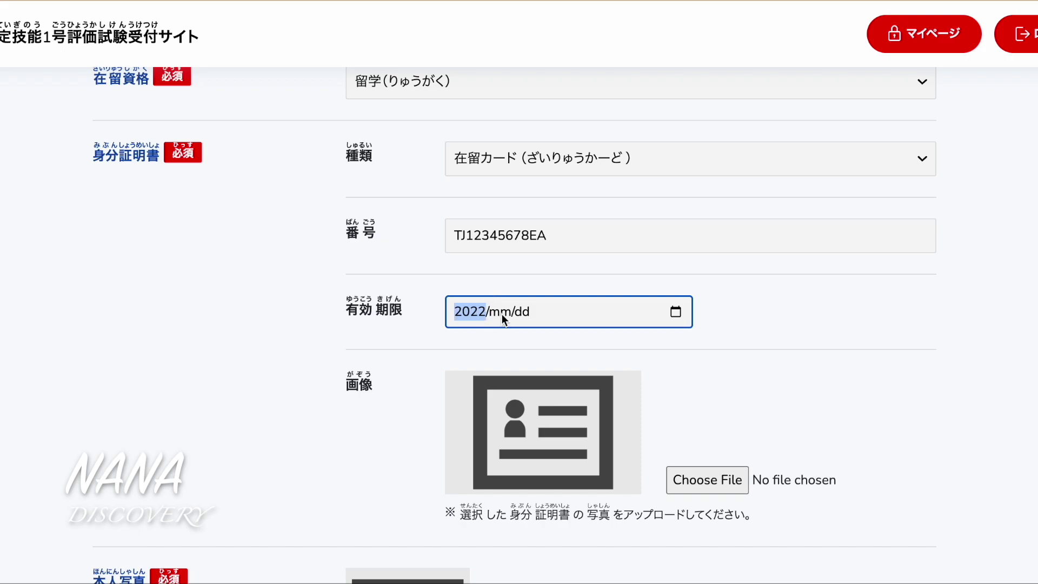
{"action": "left_click", "coordinate": [502, 314]}
{"action": "type", "text": "10/11"}
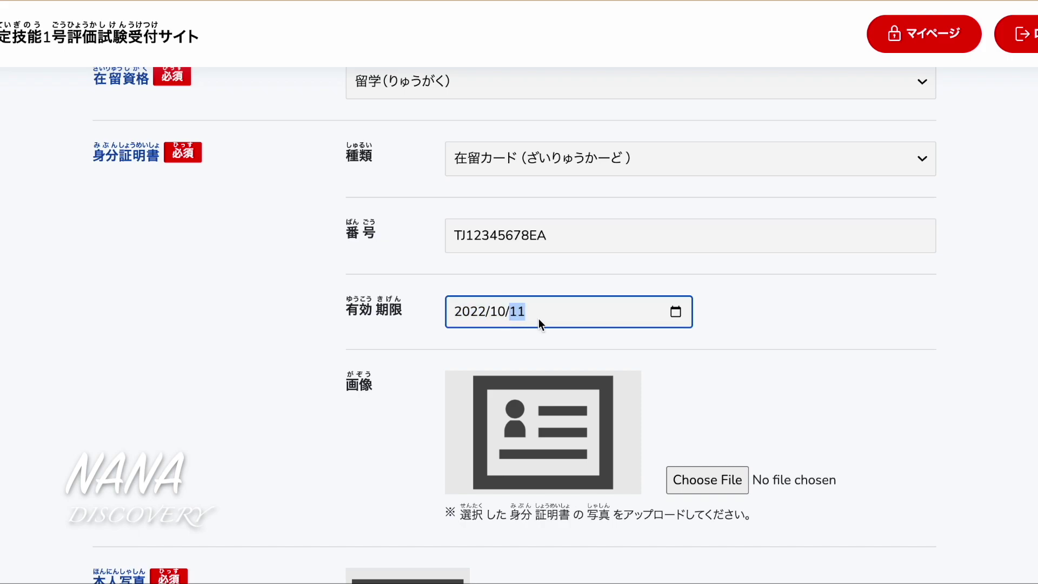
{"action": "left_click", "coordinate": [703, 399]}
{"action": "scroll", "coordinate": [704, 399], "scroll_direction": "down", "scroll_amount": 1}
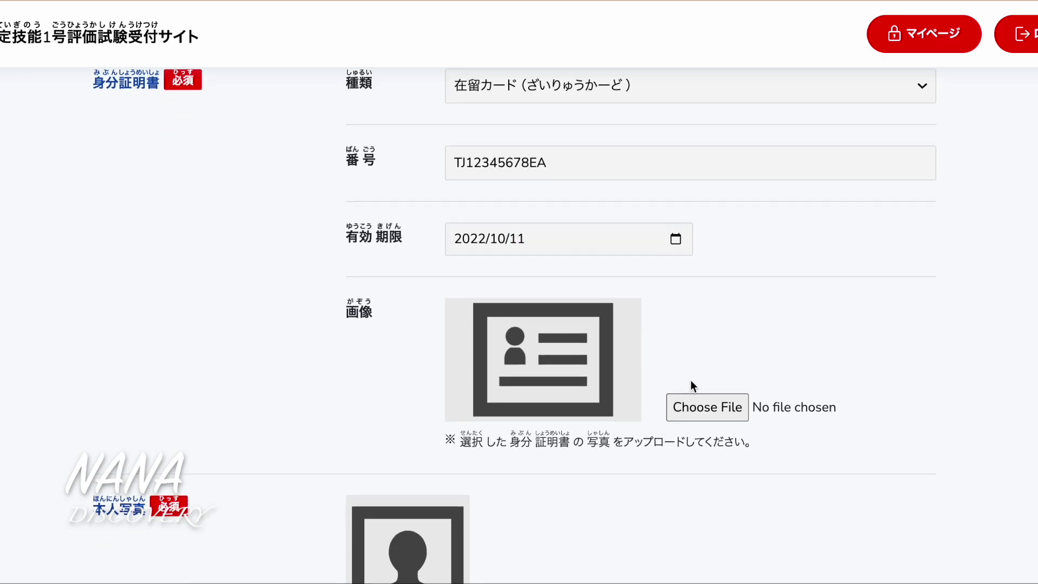
{"action": "scroll", "coordinate": [691, 387], "scroll_direction": "down", "scroll_amount": 3}
Upload 4784867_m.jpeg from Downloads under 画像 and save the cropped ID image
{"action": "left_click", "coordinate": [709, 225]}
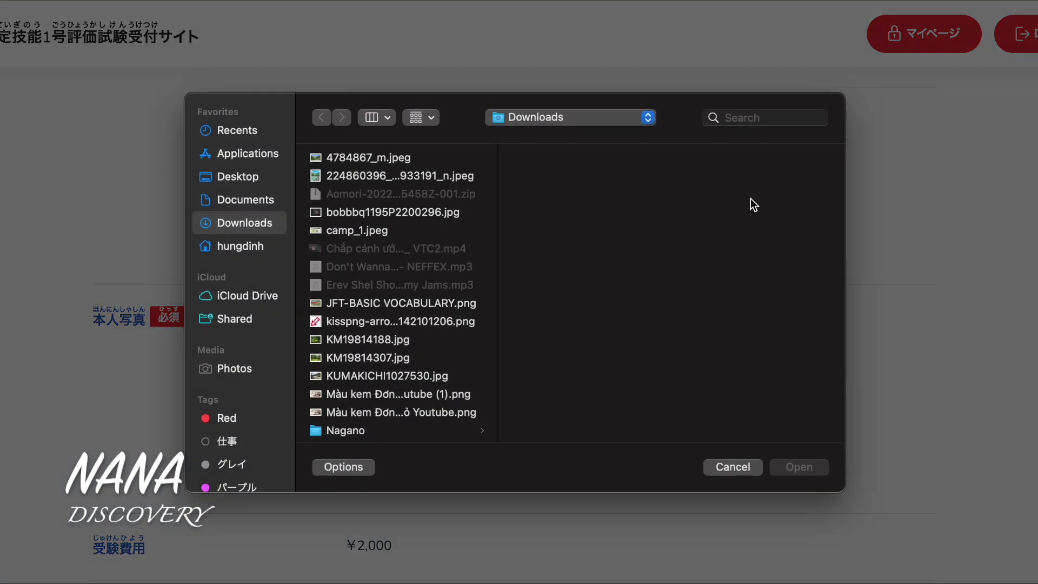
{"action": "left_click", "coordinate": [397, 161]}
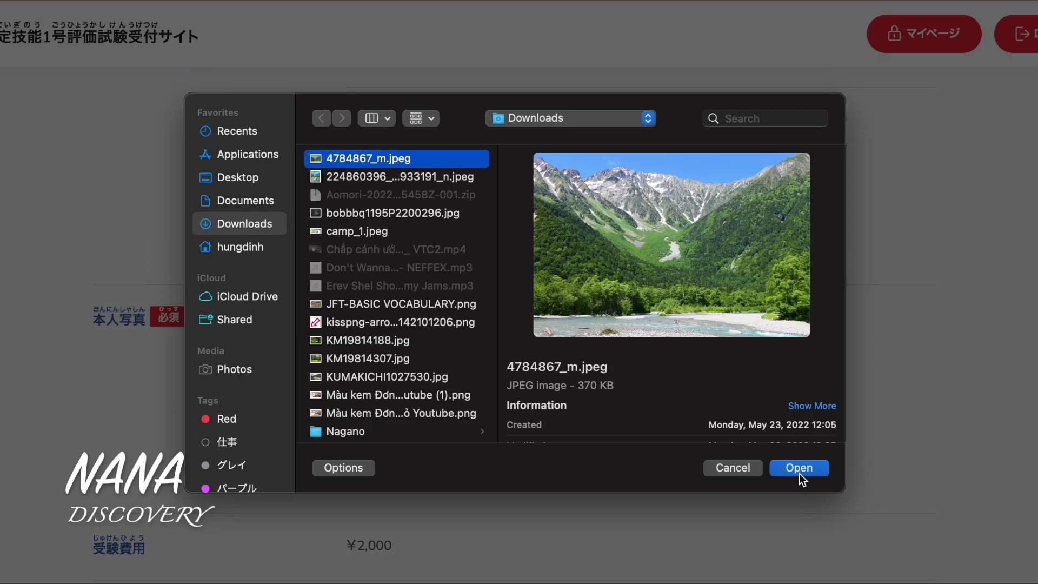
{"action": "left_click", "coordinate": [799, 468]}
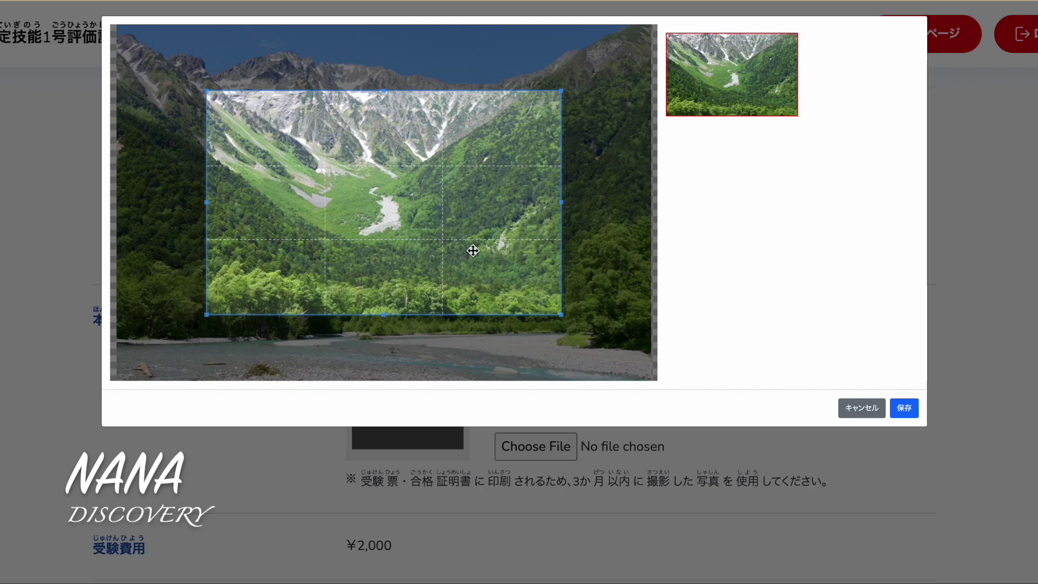
{"action": "left_click", "coordinate": [905, 411]}
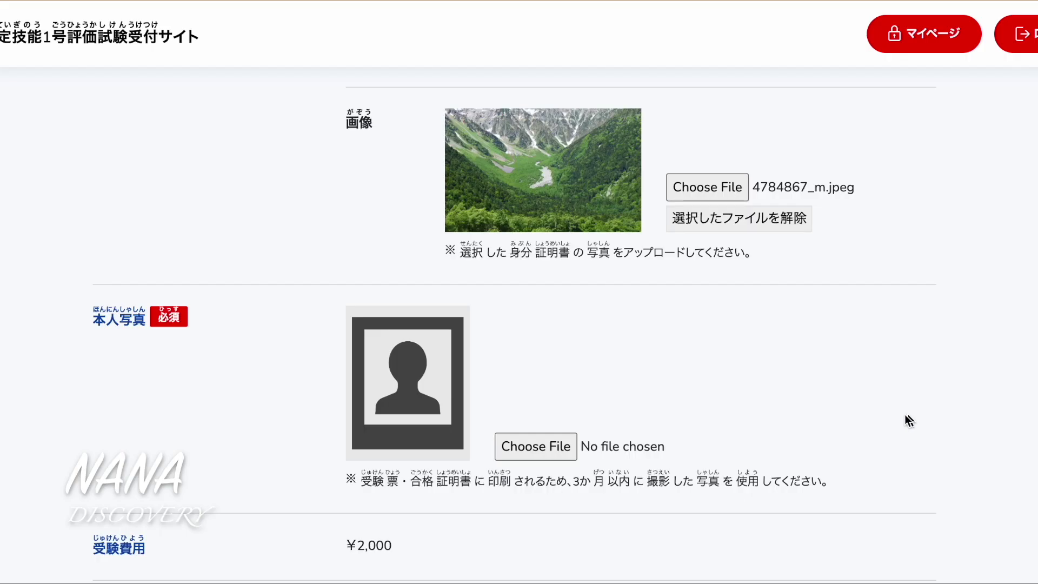
{"action": "scroll", "coordinate": [707, 334], "scroll_direction": "down", "scroll_amount": 1}
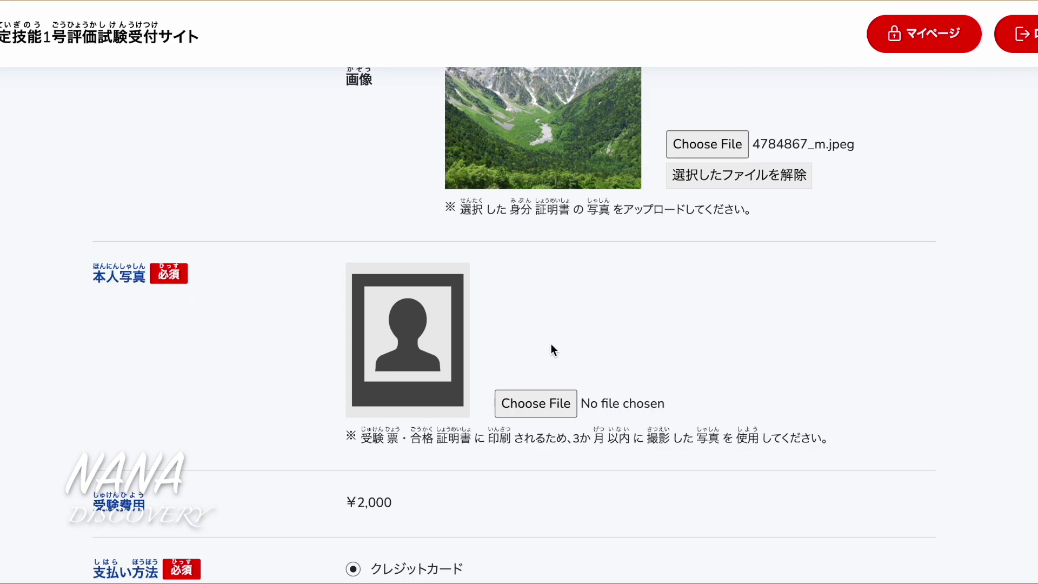
{"action": "scroll", "coordinate": [552, 348], "scroll_direction": "down", "scroll_amount": 1}
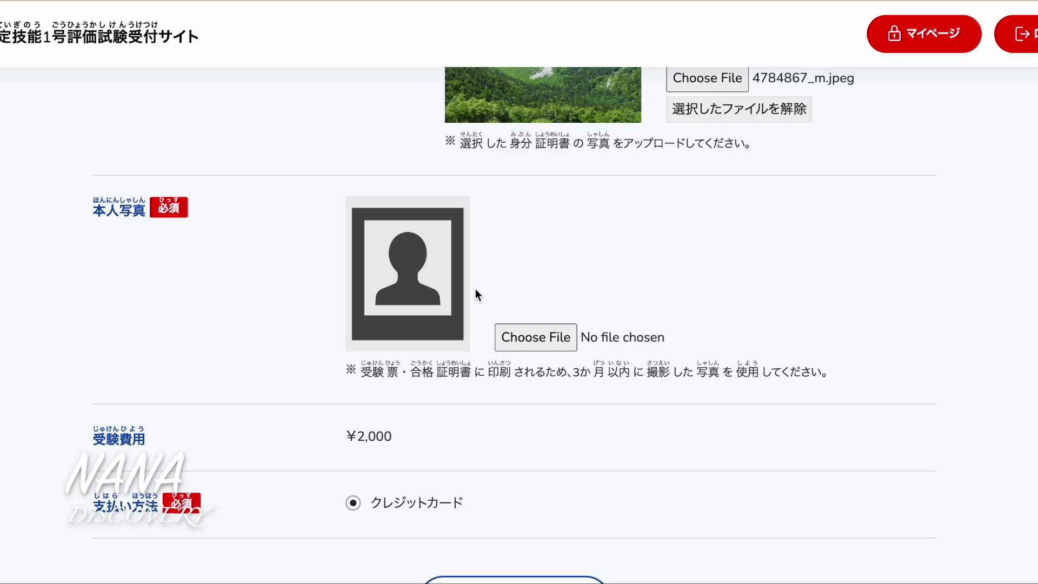
{"action": "scroll", "coordinate": [475, 296], "scroll_direction": "up", "scroll_amount": 1}
Attach the 224860396 riverside JPEG as 本人写真, save the crop, and go to 申込み内容確認
{"action": "left_click", "coordinate": [554, 390]}
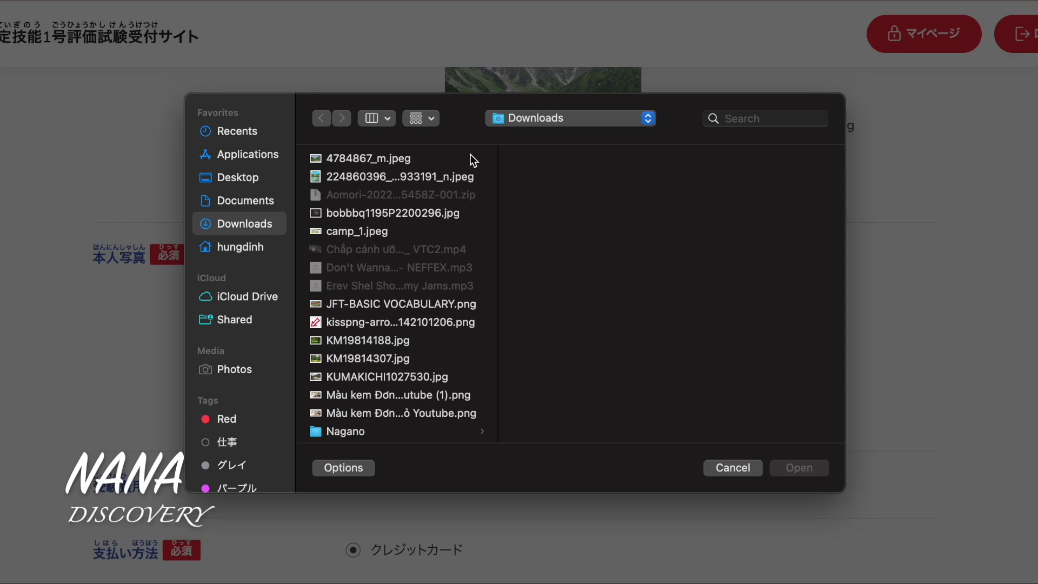
{"action": "left_click", "coordinate": [442, 180]}
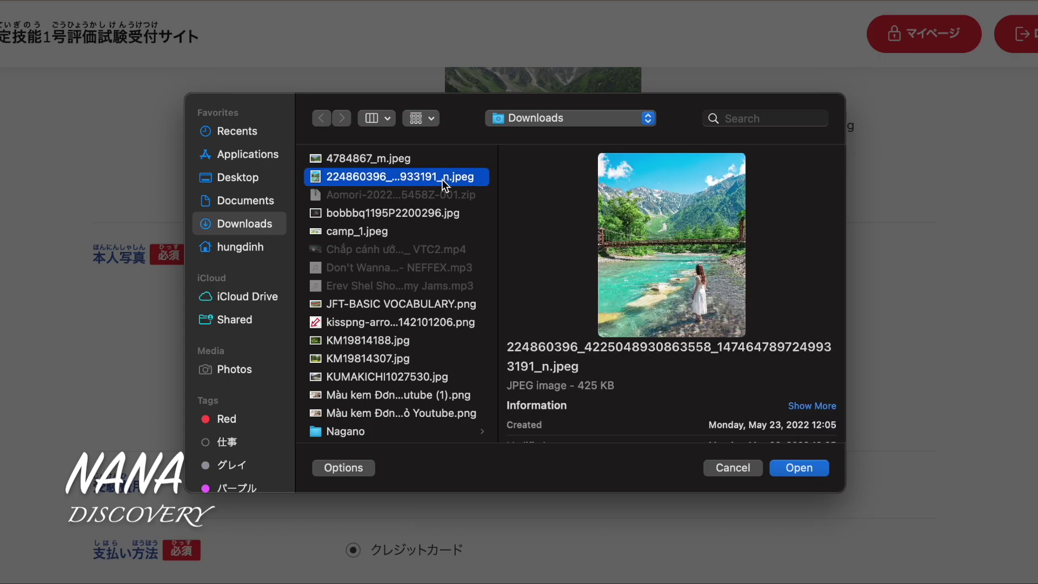
{"action": "left_click", "coordinate": [797, 469]}
{"action": "scroll", "coordinate": [664, 354], "scroll_direction": "down", "scroll_amount": 3}
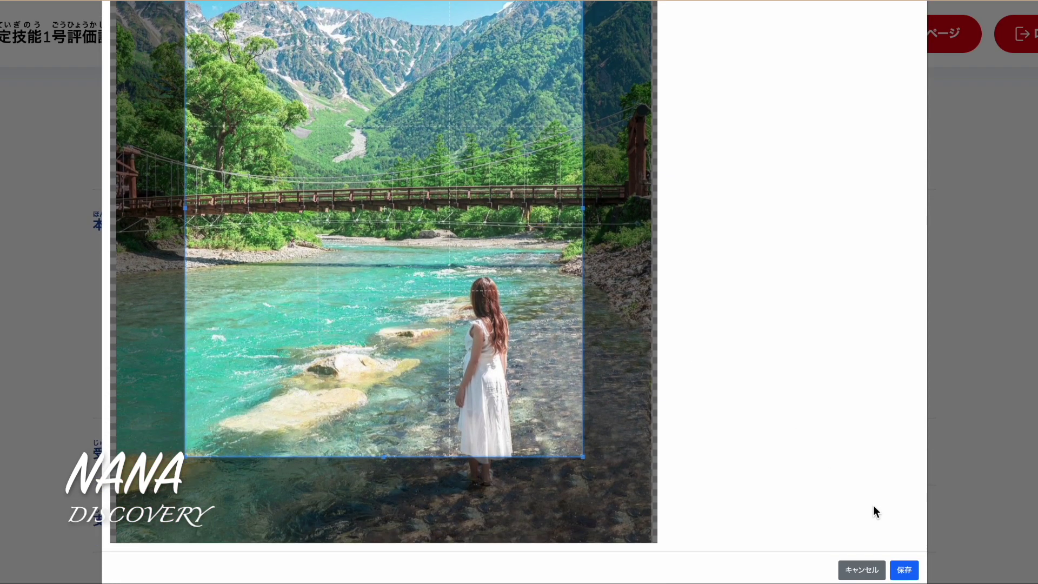
{"action": "left_click", "coordinate": [913, 572]}
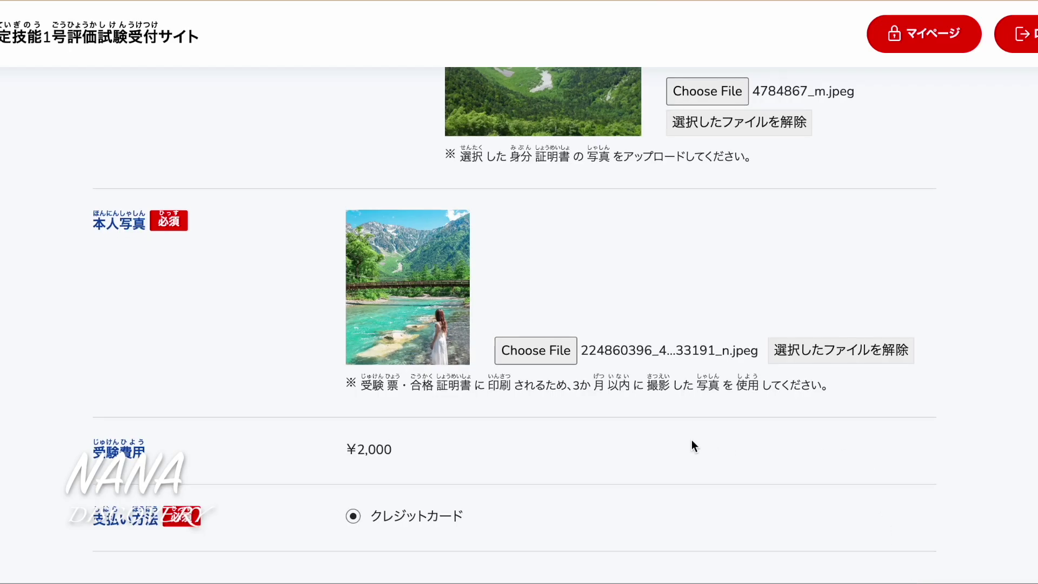
{"action": "scroll", "coordinate": [692, 442], "scroll_direction": "down", "scroll_amount": 3}
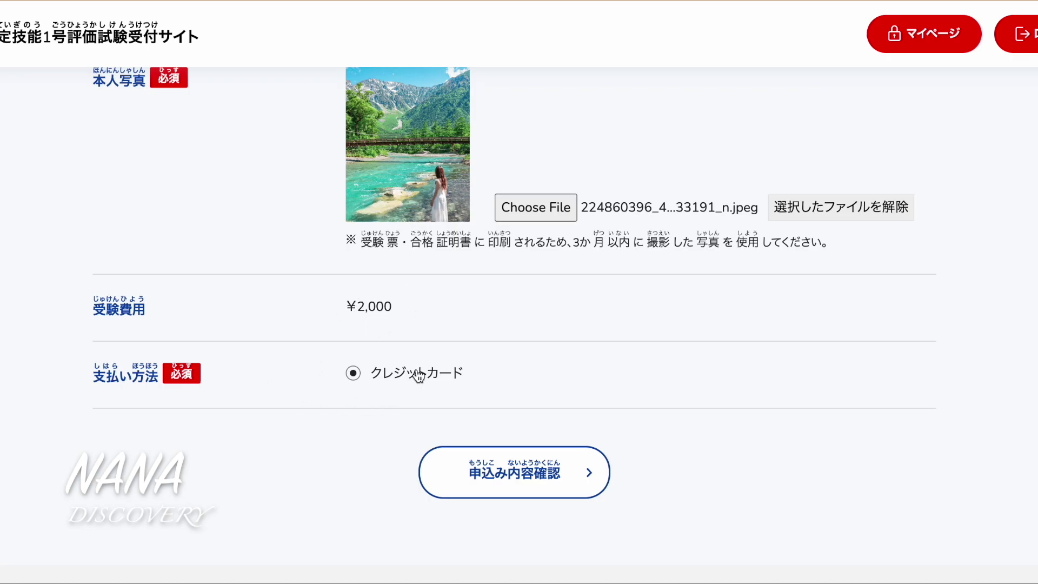
{"action": "scroll", "coordinate": [483, 385], "scroll_direction": "down", "scroll_amount": 3}
{"action": "left_click", "coordinate": [546, 313]}
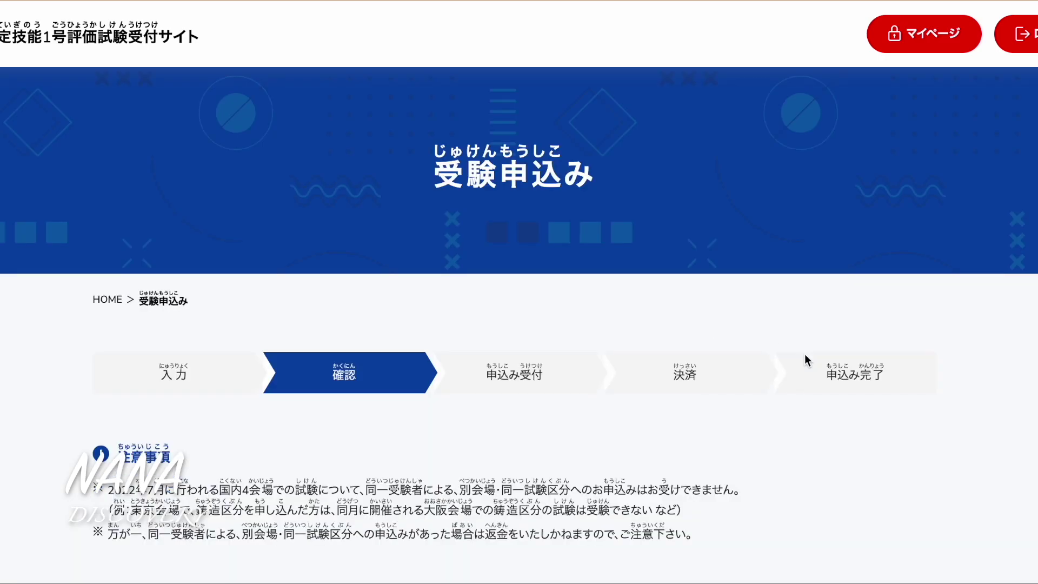
Scroll through the Osaka application confirmation page down to the 送信 button
{"action": "scroll", "coordinate": [804, 355], "scroll_direction": "down", "scroll_amount": 15}
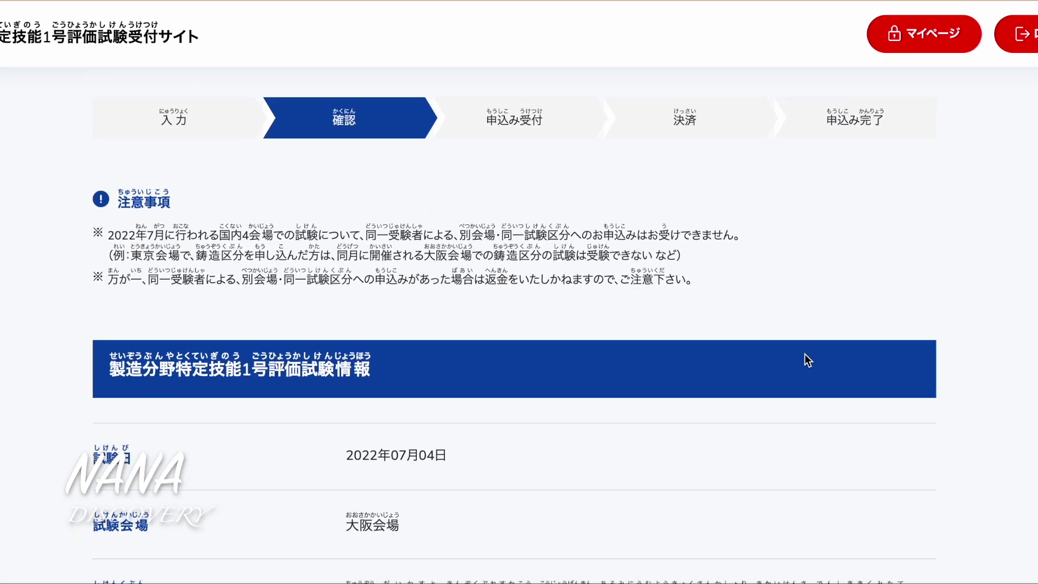
{"action": "scroll", "coordinate": [806, 360], "scroll_direction": "down", "scroll_amount": 3}
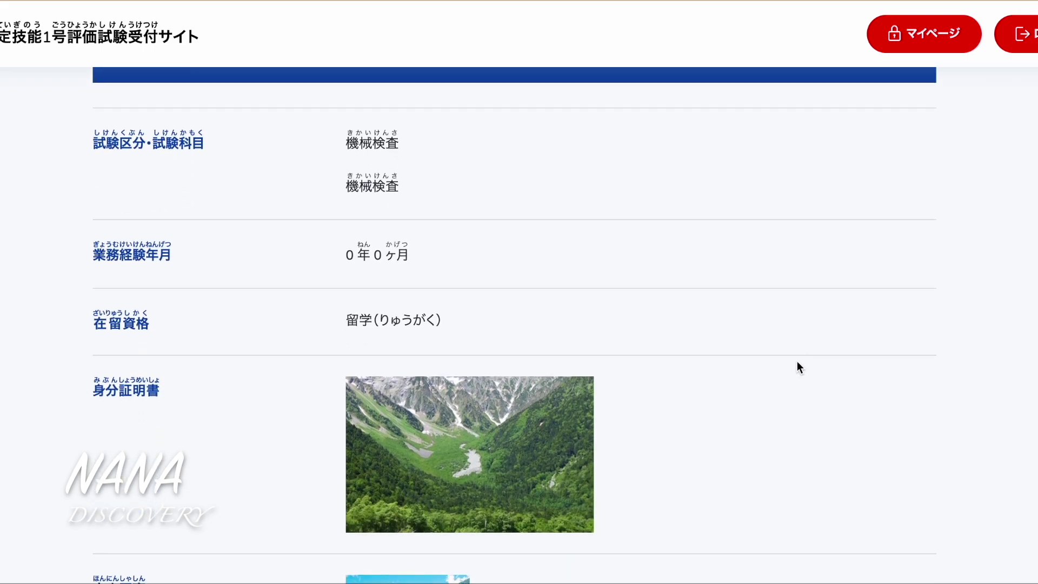
{"action": "scroll", "coordinate": [444, 189], "scroll_direction": "down", "scroll_amount": 3}
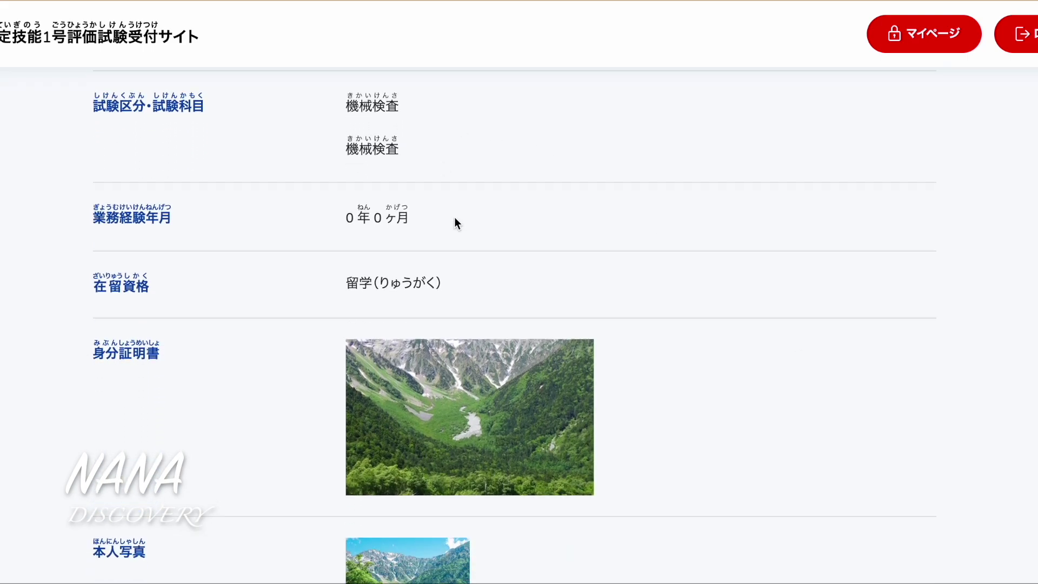
{"action": "scroll", "coordinate": [567, 307], "scroll_direction": "down", "scroll_amount": 10}
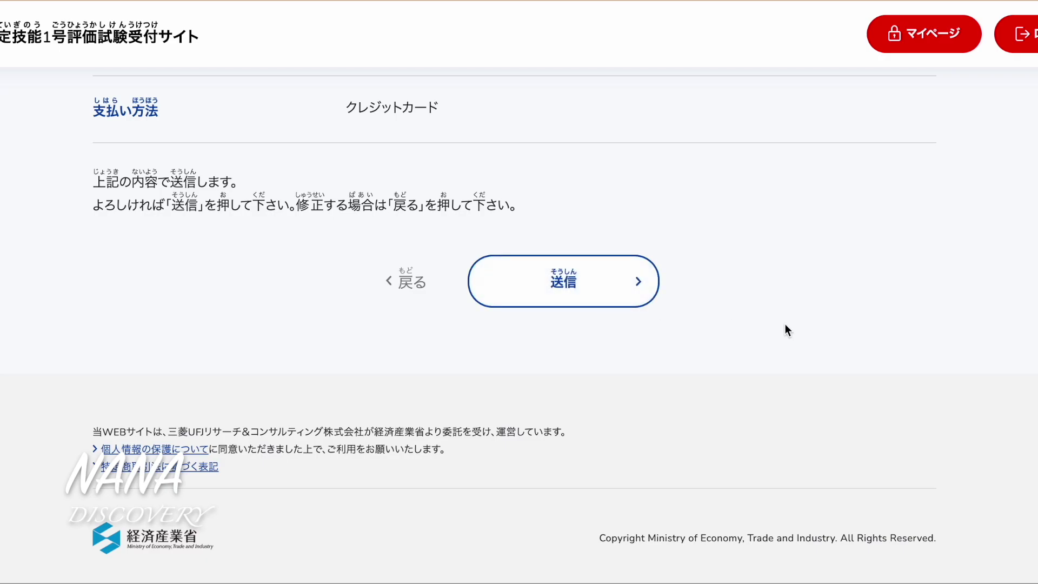
{"action": "scroll", "coordinate": [786, 324], "scroll_direction": "down", "scroll_amount": 2}
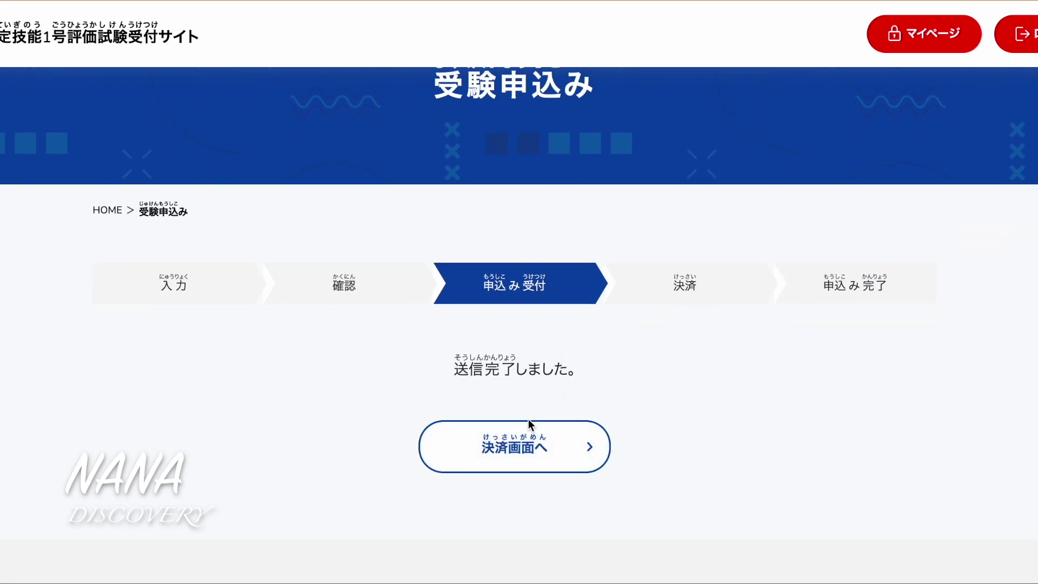
Proceed to the payment screen and start paying the 2,000 yen exam fee
{"action": "scroll", "coordinate": [699, 437], "scroll_direction": "down", "scroll_amount": 1}
{"action": "left_click", "coordinate": [567, 426]}
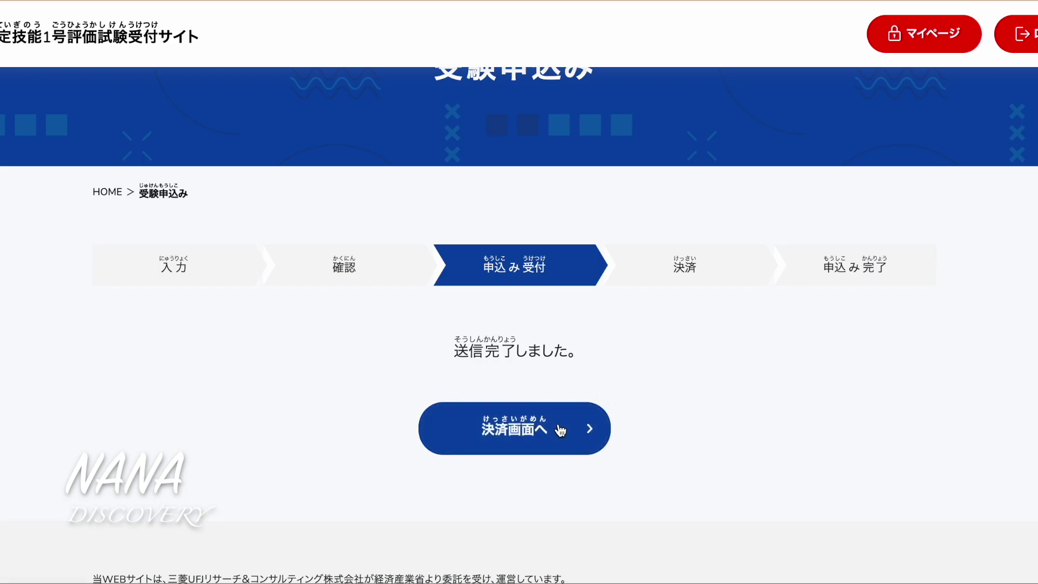
{"action": "scroll", "coordinate": [701, 411], "scroll_direction": "down", "scroll_amount": 8}
{"action": "scroll", "coordinate": [701, 411], "scroll_direction": "down", "scroll_amount": 3}
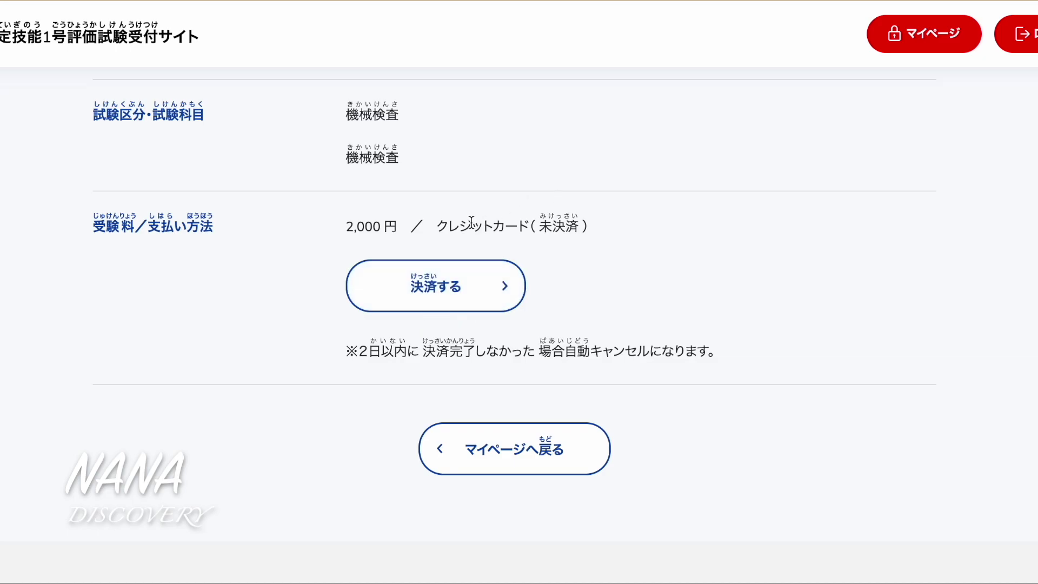
{"action": "left_click", "coordinate": [472, 285]}
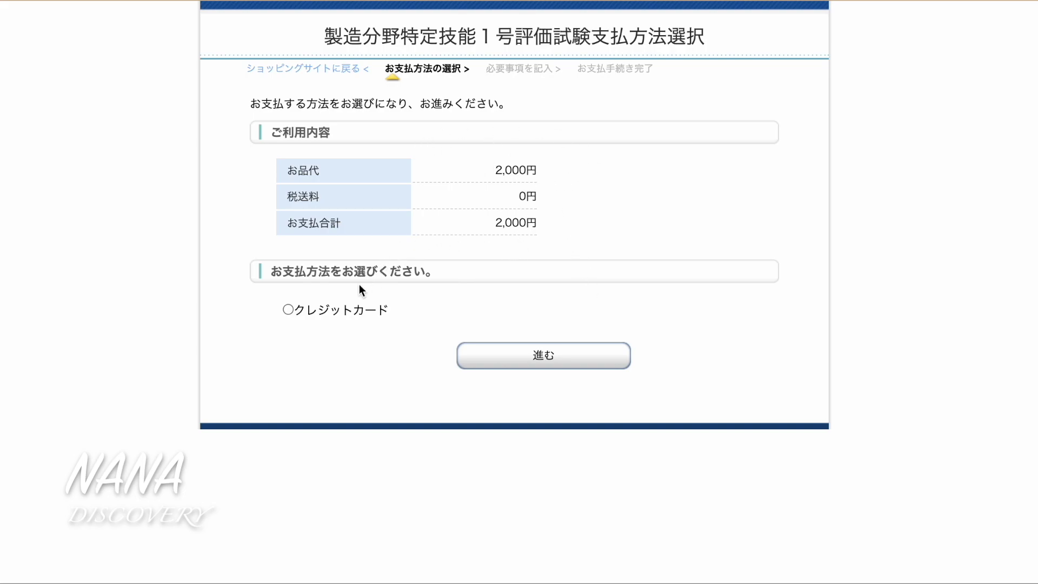
Choose credit card as the payment method with lump-sum (一括) payment
{"action": "left_click", "coordinate": [288, 309]}
{"action": "left_click", "coordinate": [537, 361]}
{"action": "left_click", "coordinate": [602, 154]}
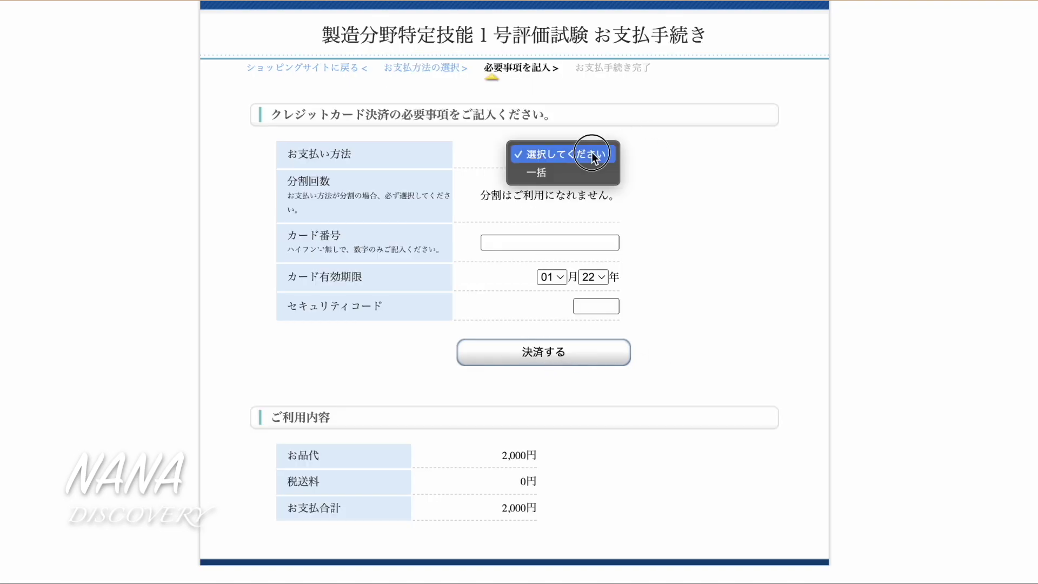
{"action": "left_click", "coordinate": [573, 173]}
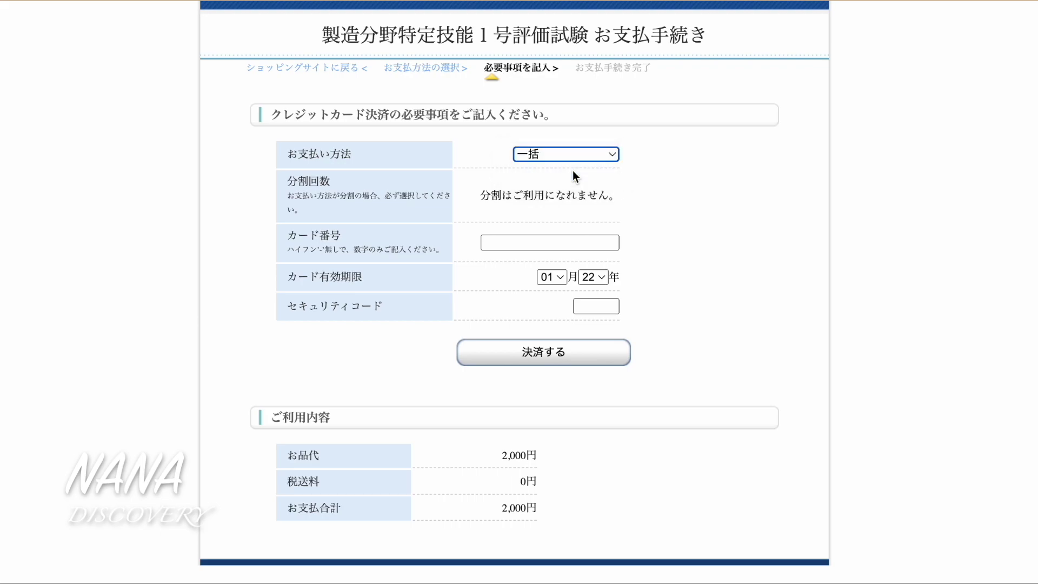
Fill in the card number, expiry month 09, and the card's security code
{"action": "left_click", "coordinate": [535, 239]}
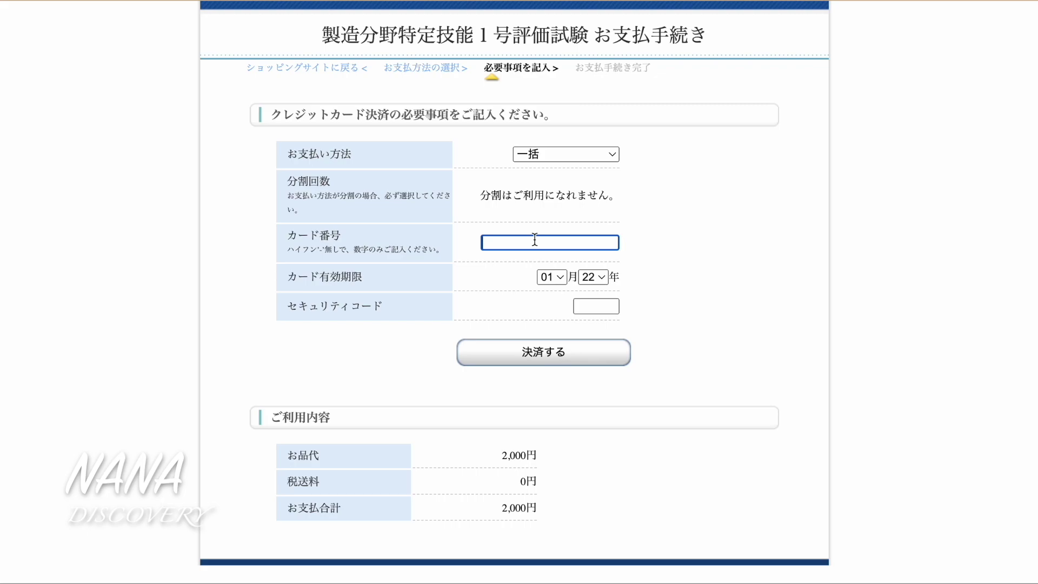
{"action": "left_click", "coordinate": [560, 277]}
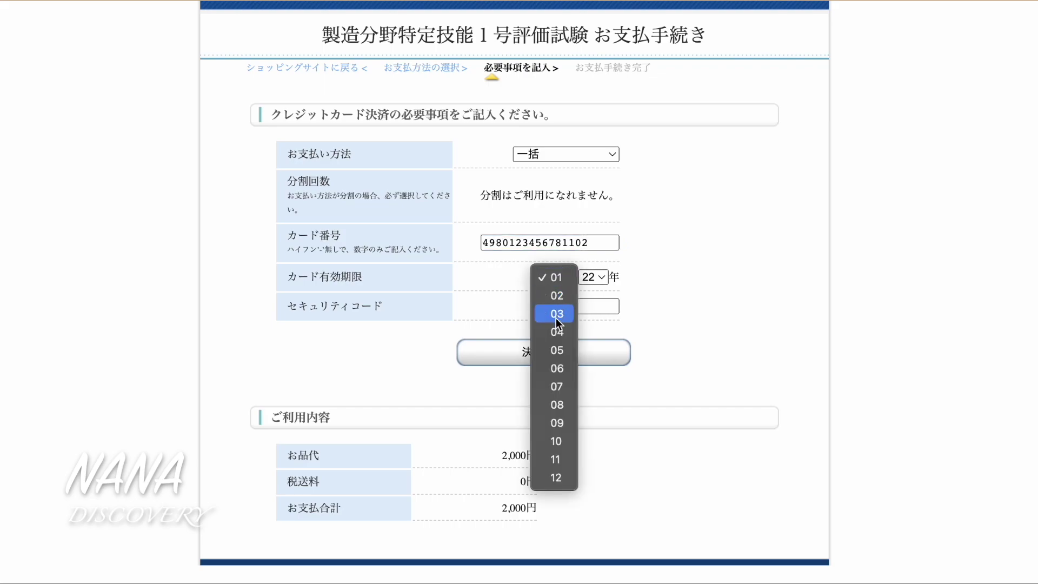
{"action": "left_click", "coordinate": [559, 427]}
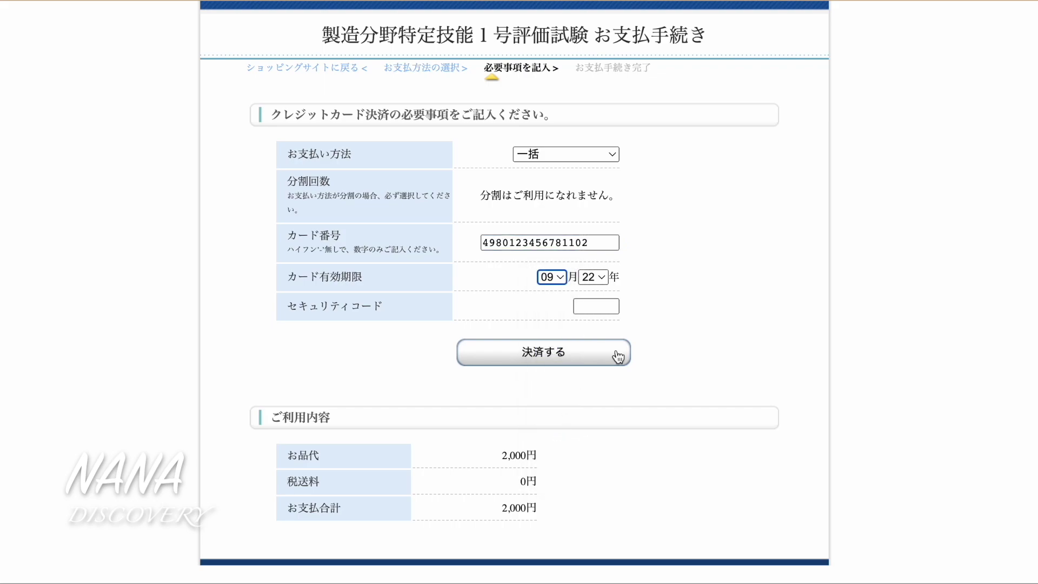
{"action": "left_click", "coordinate": [604, 307]}
{"action": "type", "text": "123"}
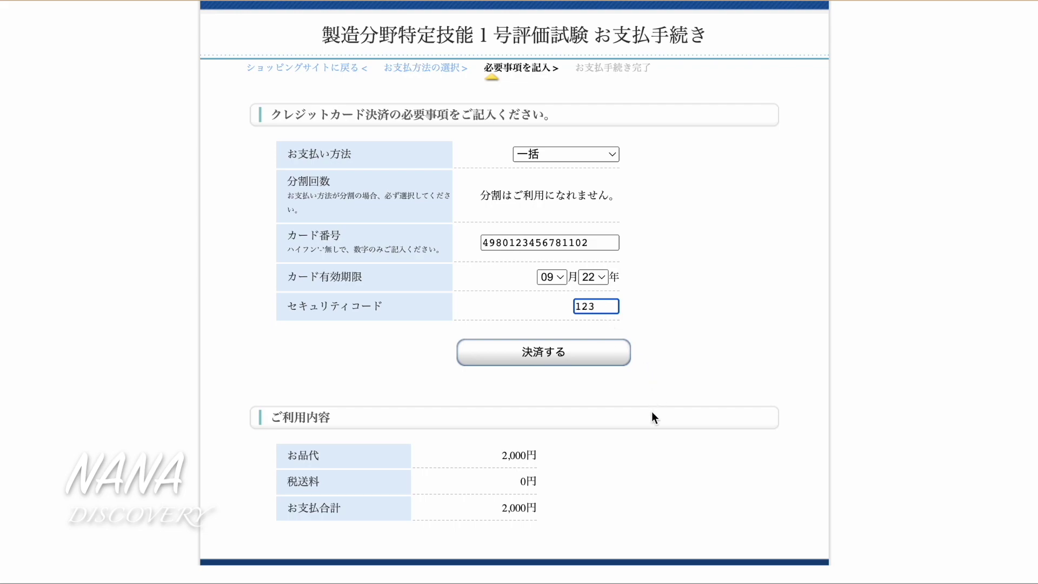